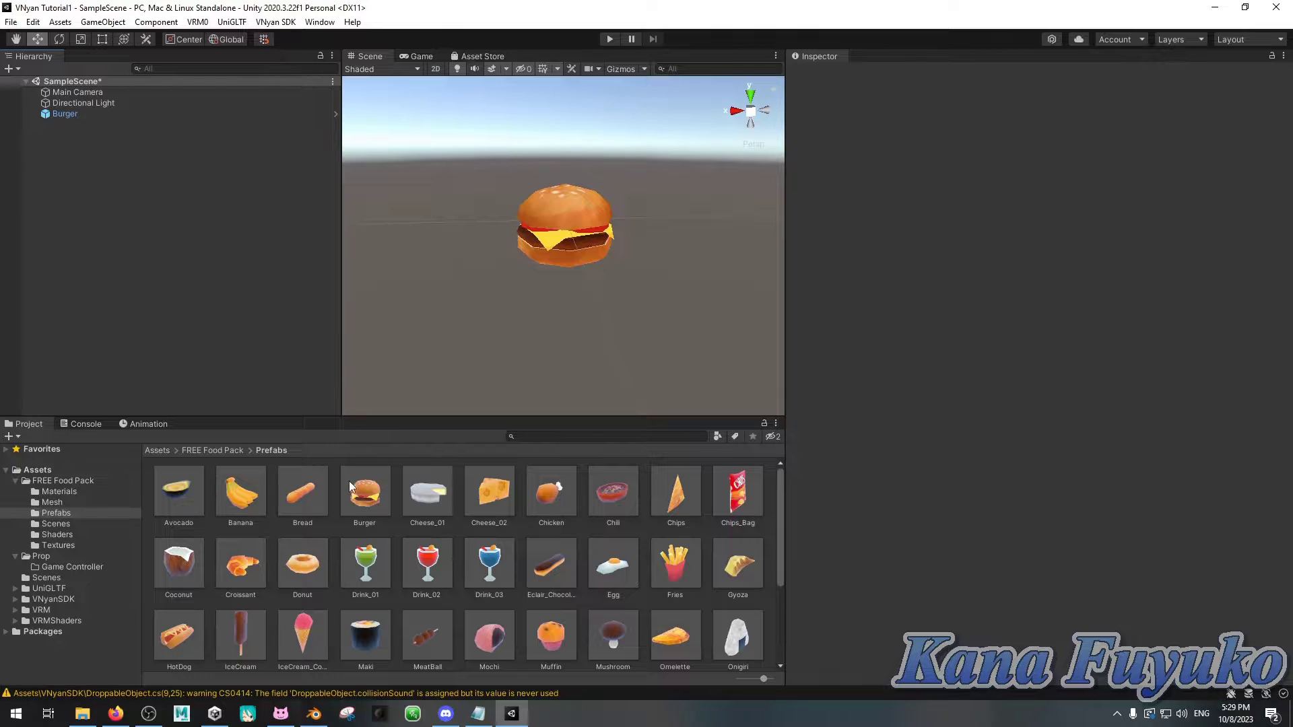
Step: Examine the food prefabs in the project and the FREE Casual Food Pack- Mobile/VR entry in the Package Manager
scroll(428, 535, down, 1)
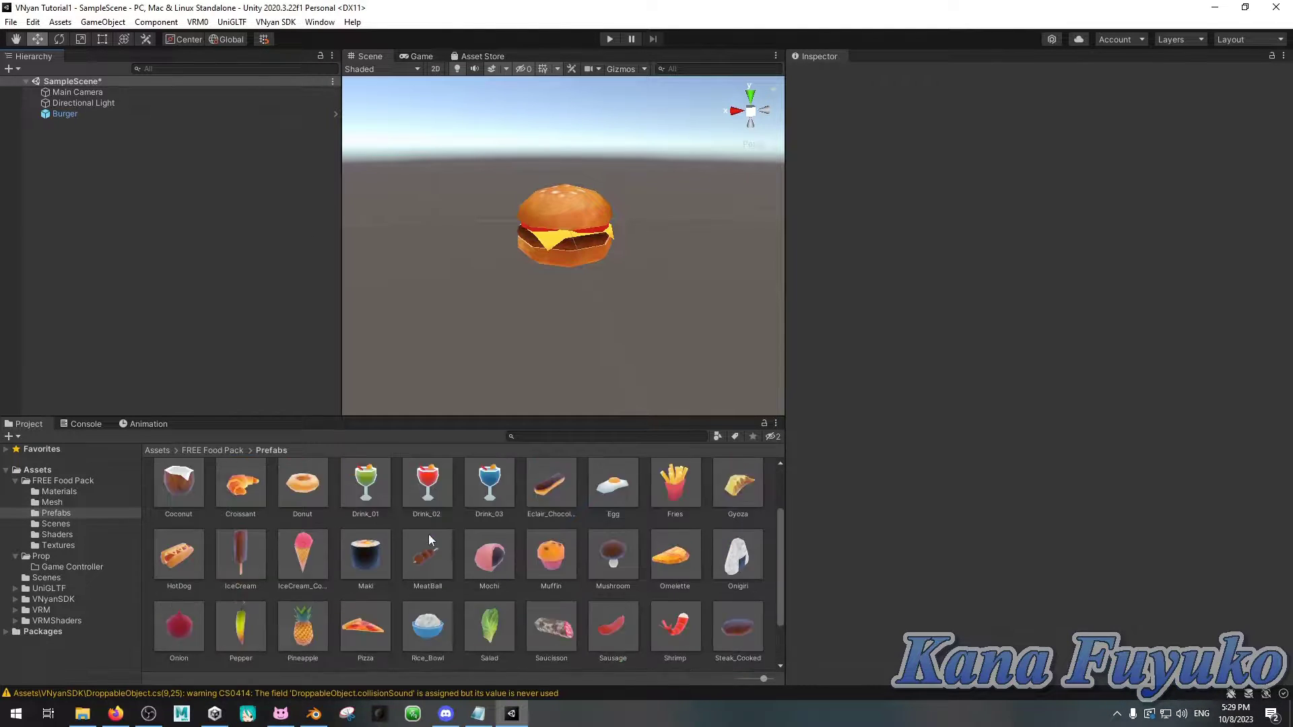
scroll(424, 520, up, 1)
scroll(426, 520, down, 1)
scroll(426, 519, down, 1)
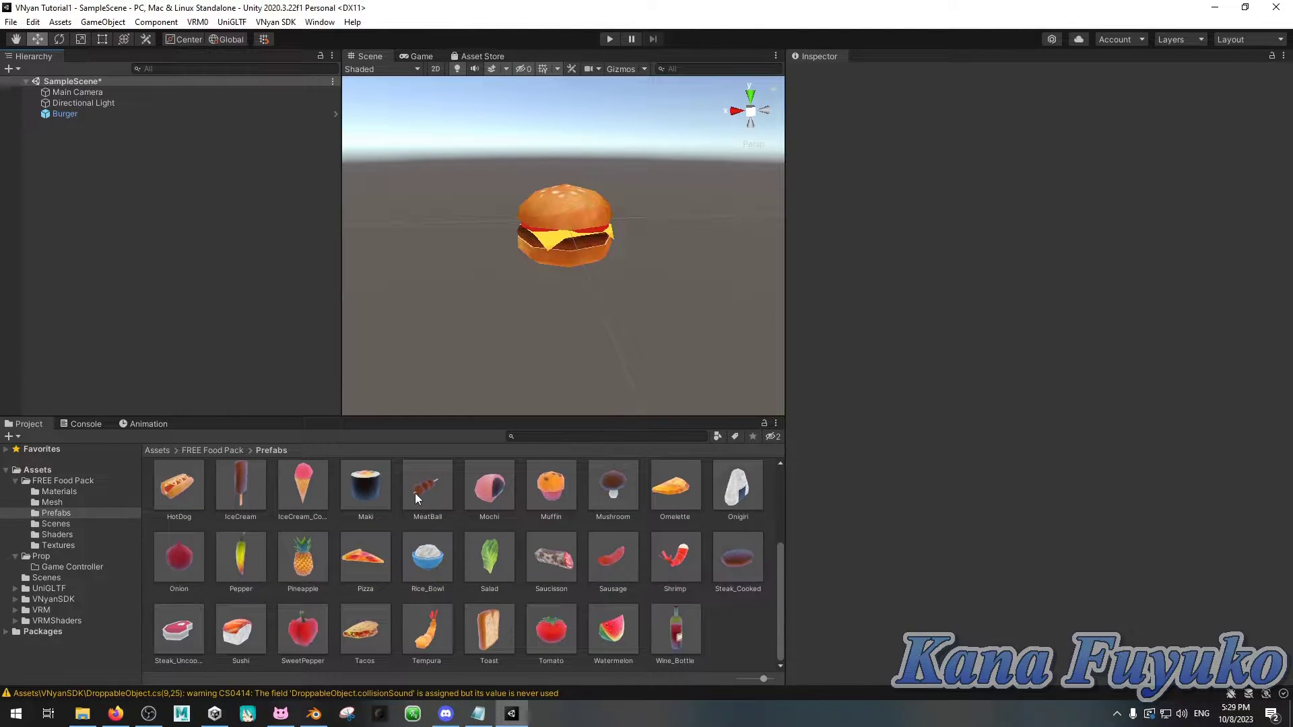
scroll(415, 493, up, 2)
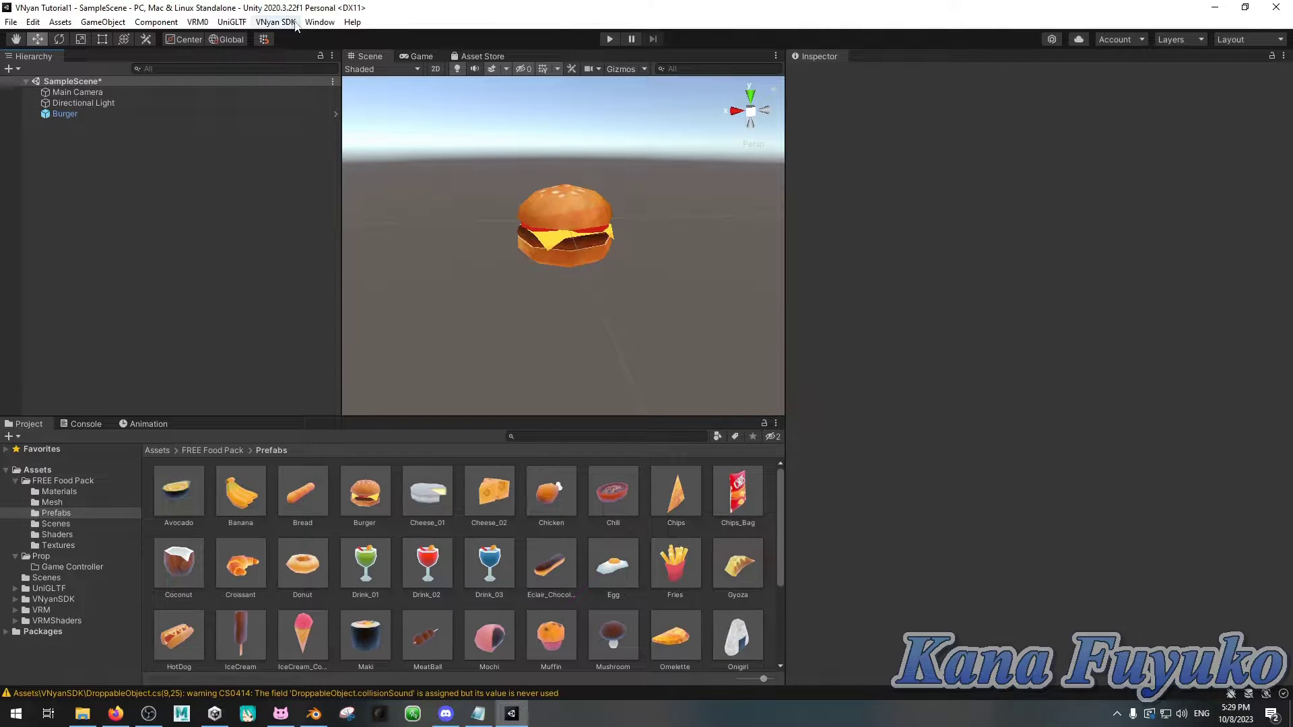
click(320, 22)
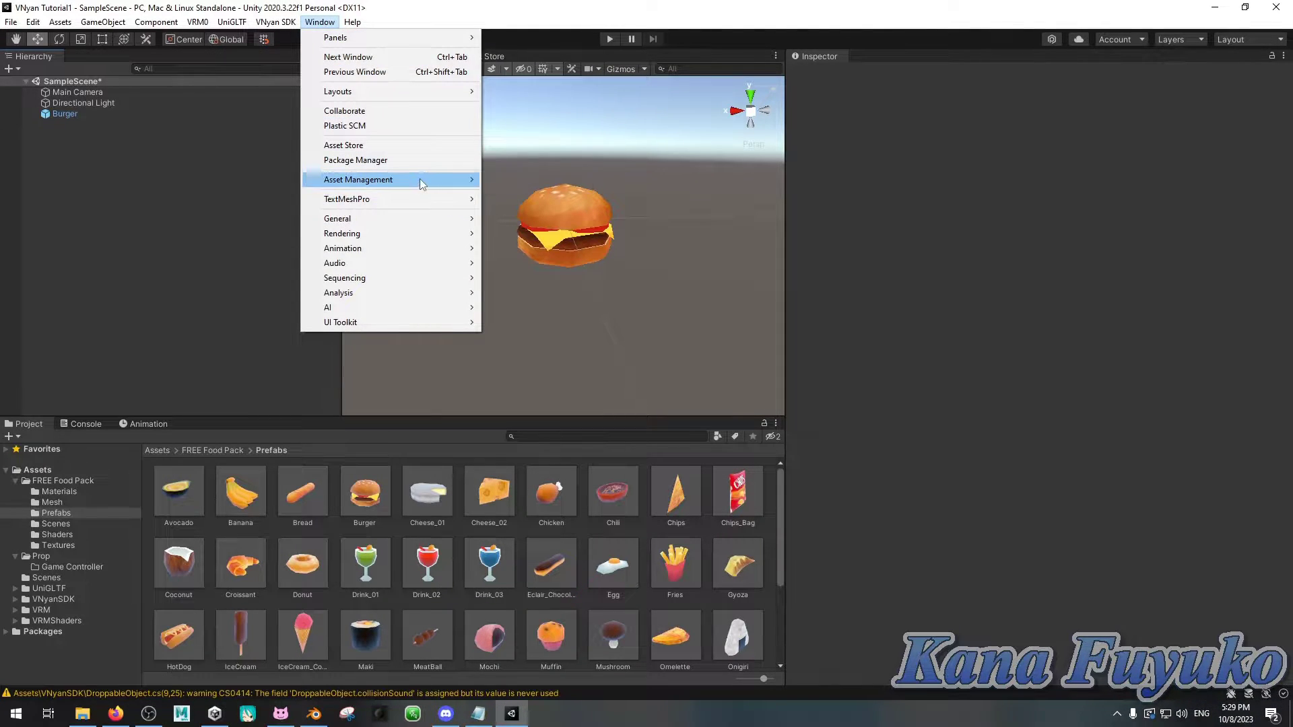
click(394, 160)
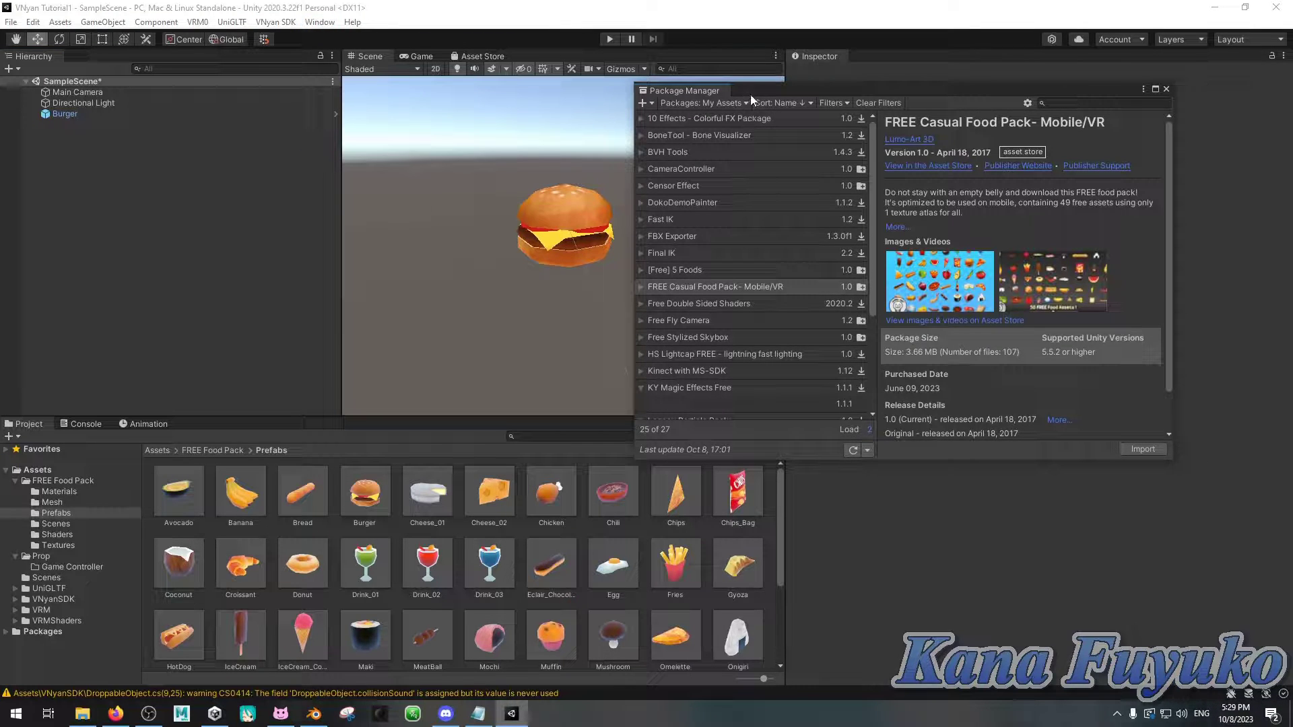
drag(750, 94, 418, 133)
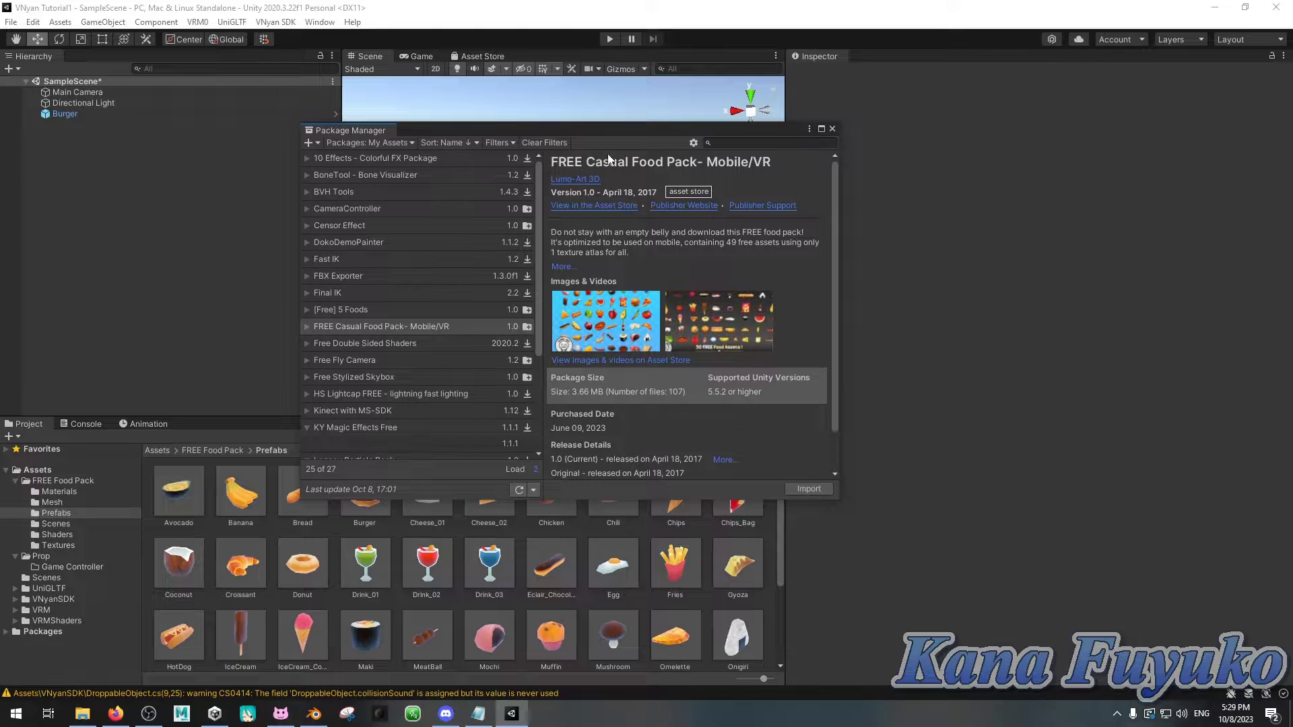
drag(610, 131, 231, 57)
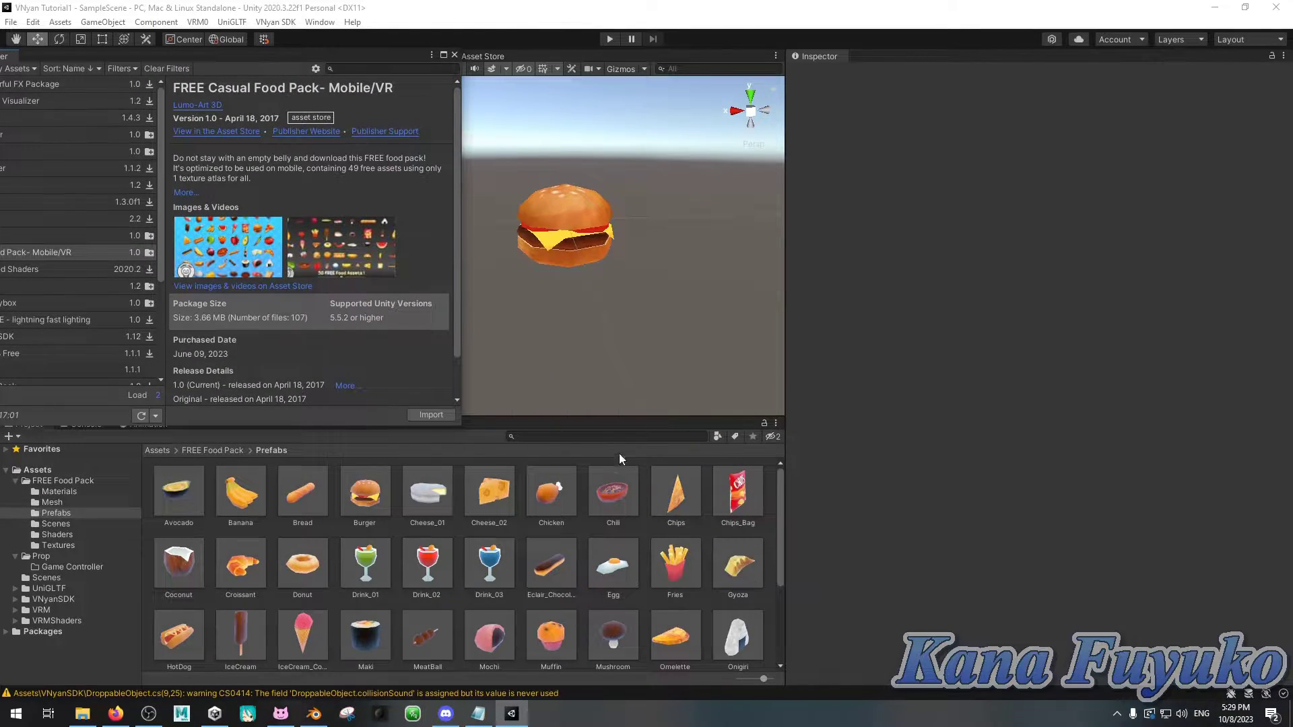
drag(368, 54, 761, 119)
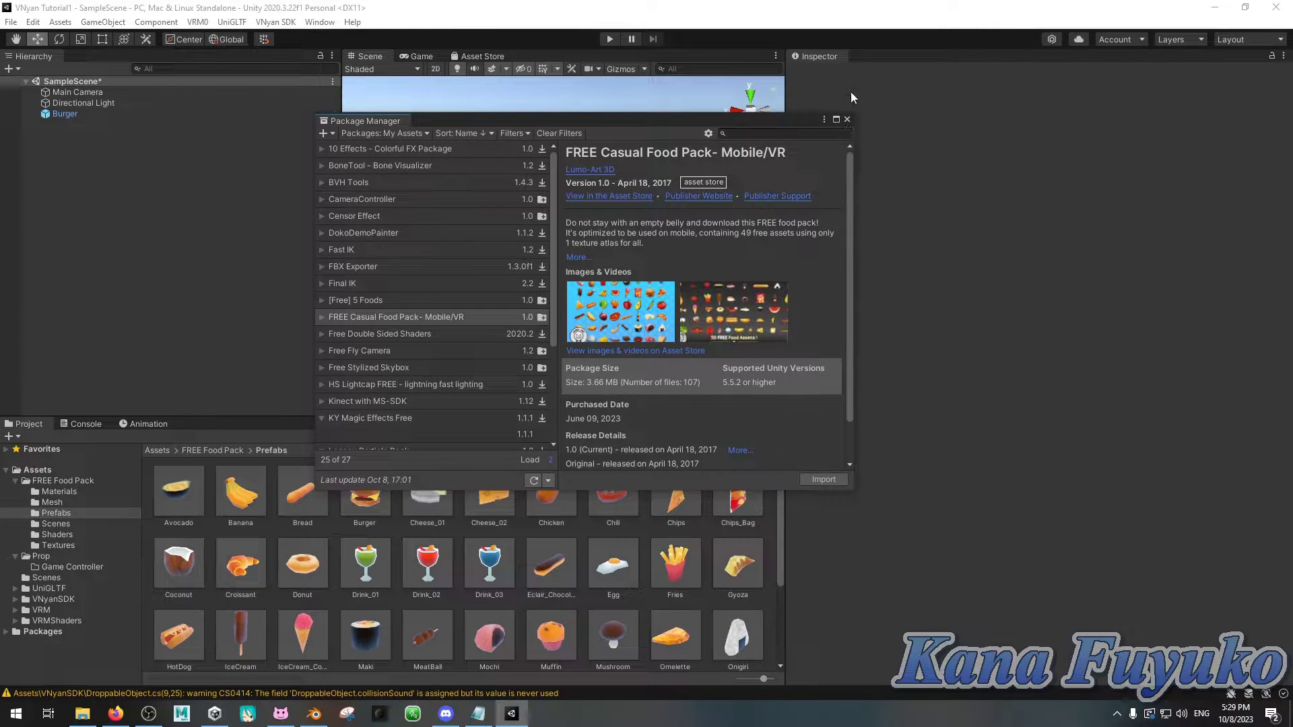
click(846, 119)
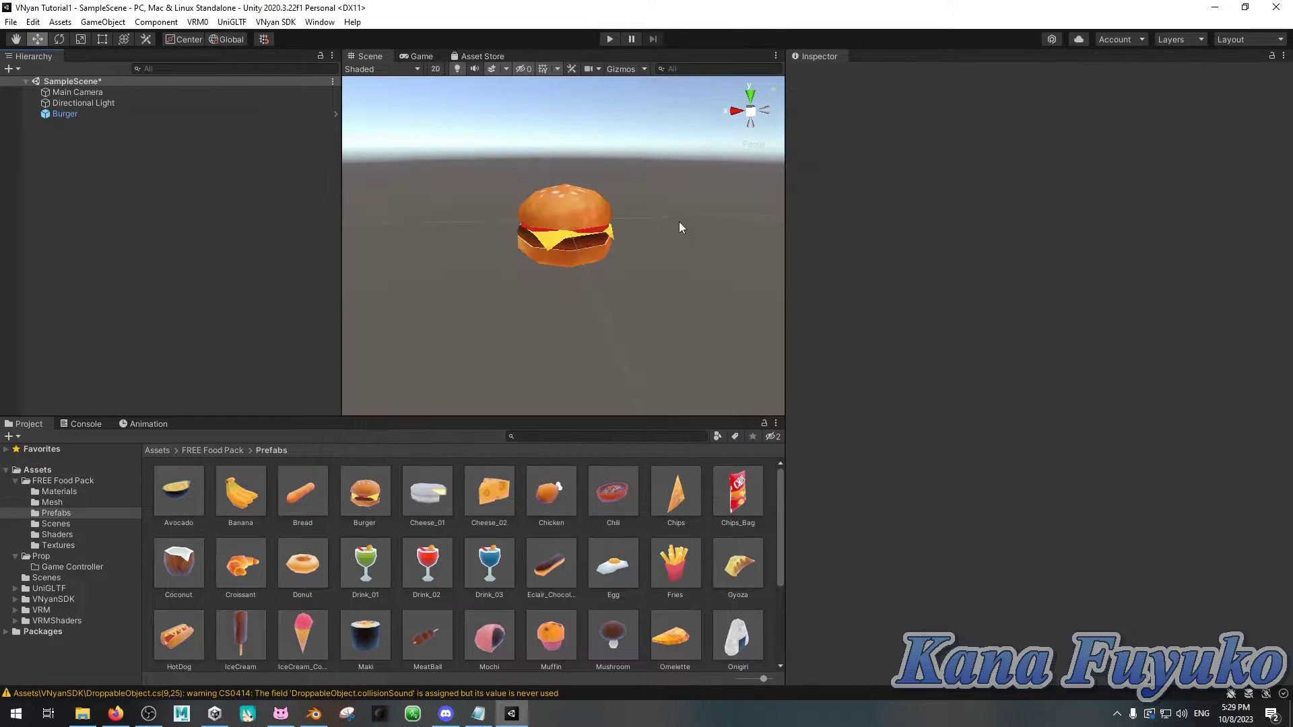
mouse_move(625, 224)
alt+mouse_down()
mouse_move(617, 196)
mouse_move(609, 205)
alt+mouse_up()
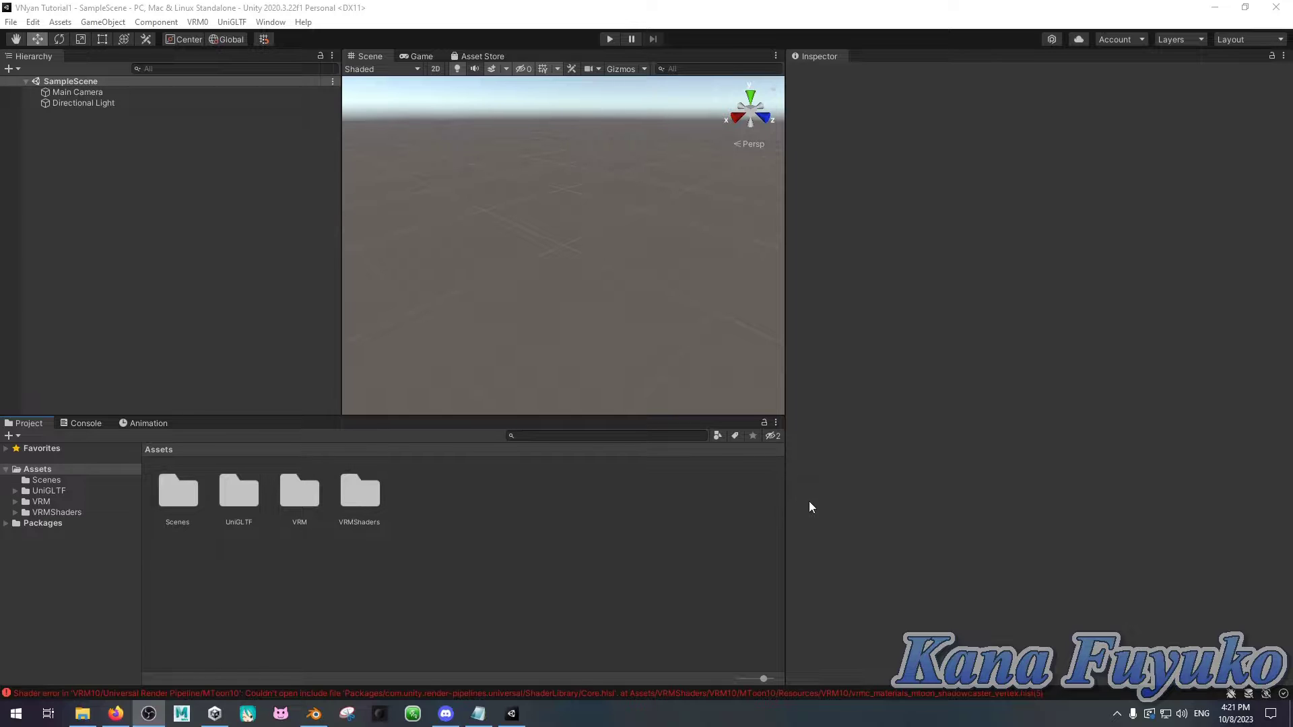
Step: Import all contents of VNyanSDK0.0.17.unitypackage from the VNyan Addons folder into the project's Assets
click(482, 590)
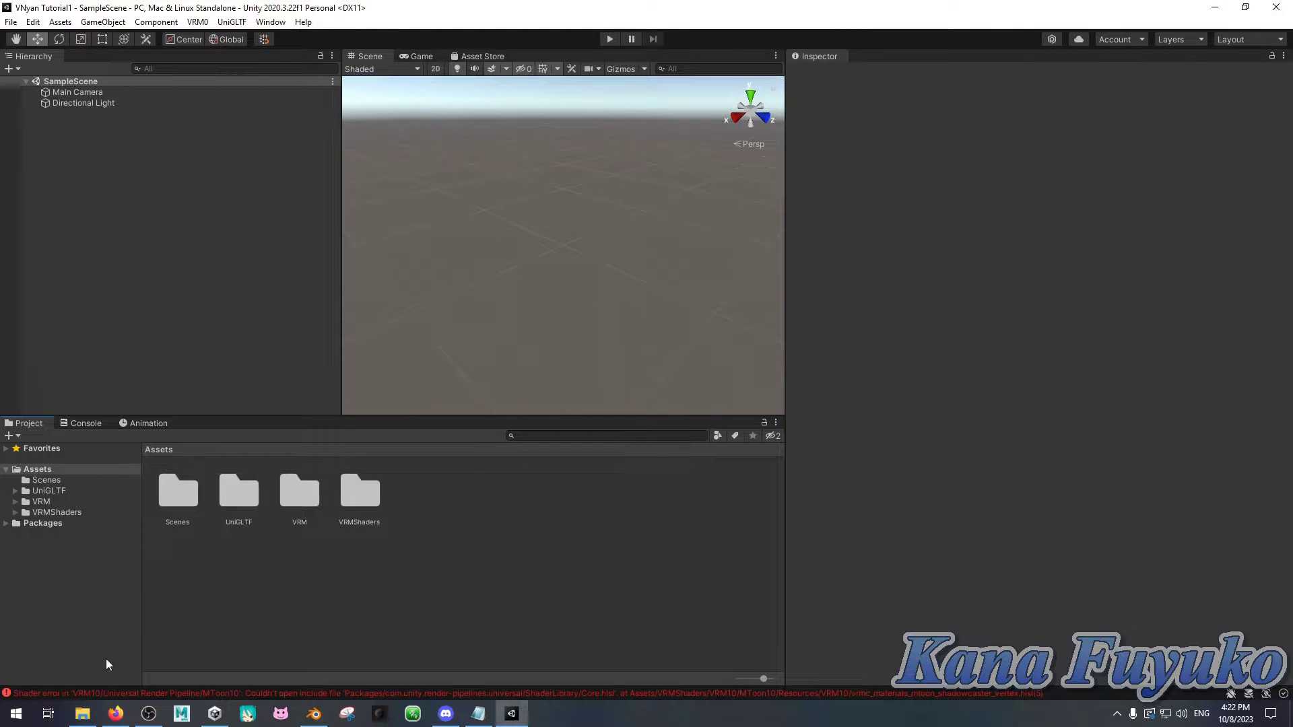
click(83, 705)
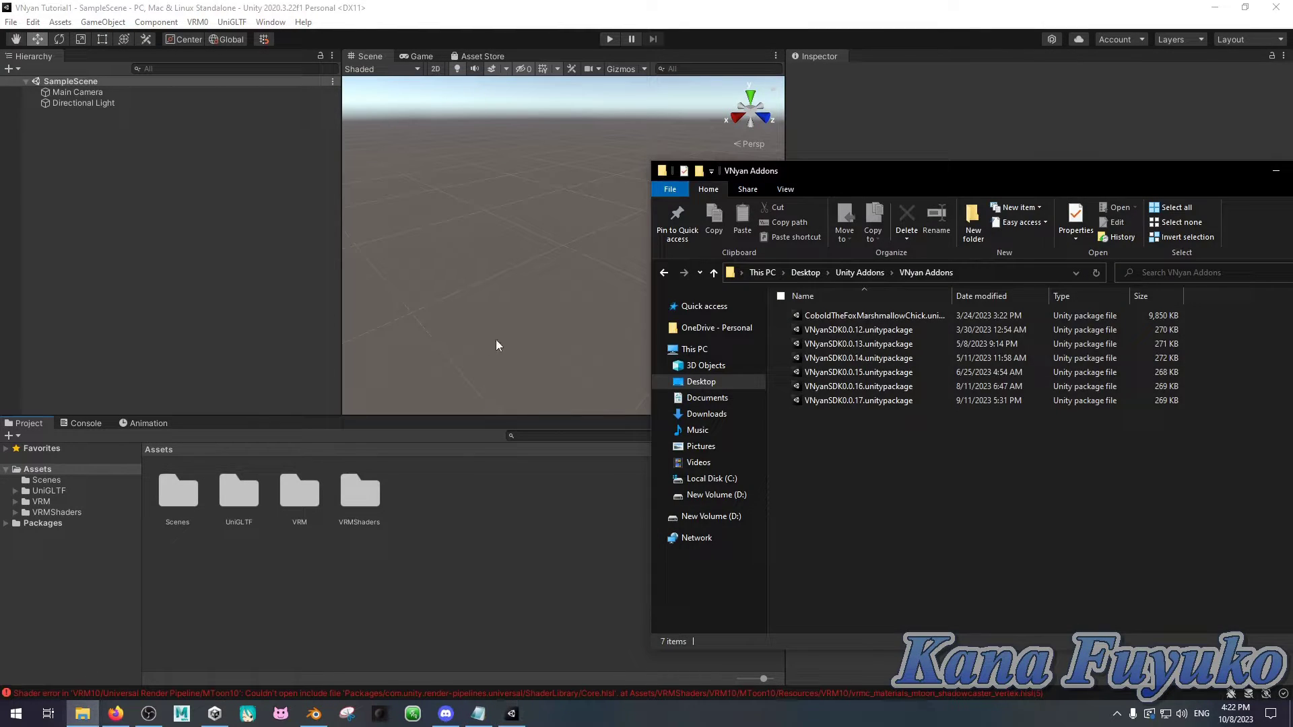
drag(817, 171, 755, 118)
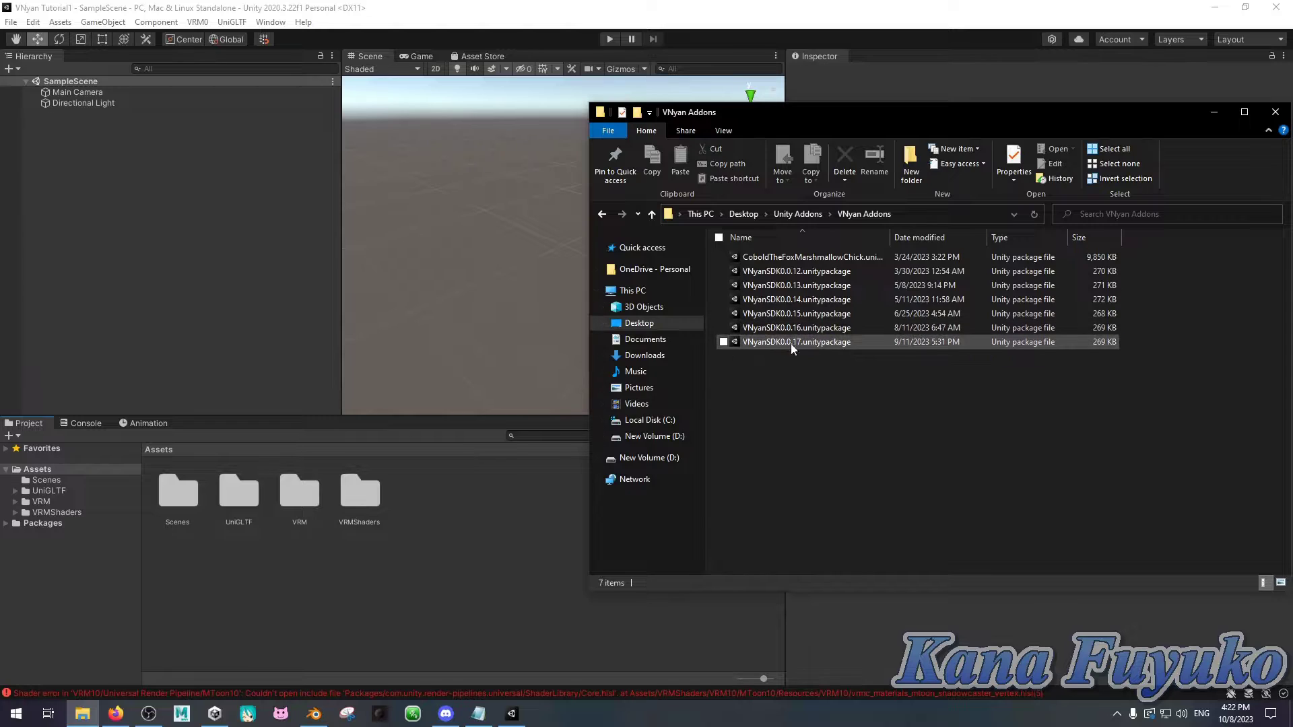
drag(790, 344, 433, 568)
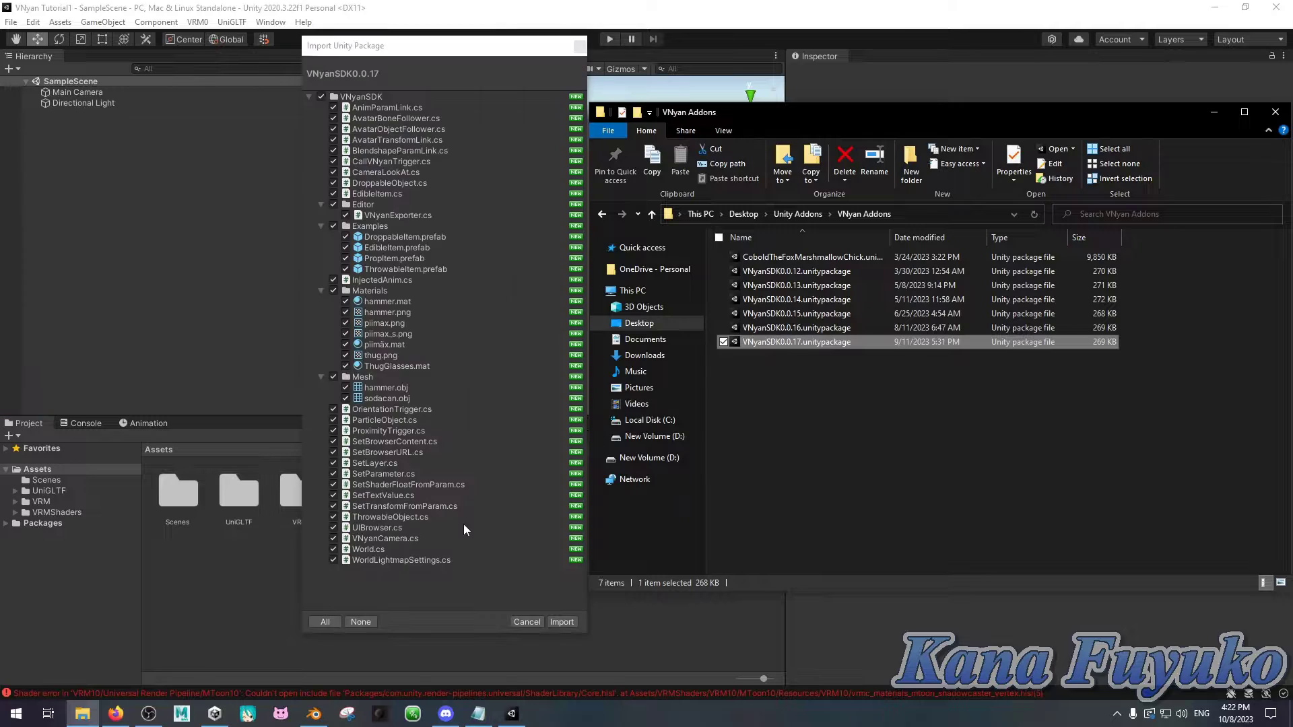
click(561, 621)
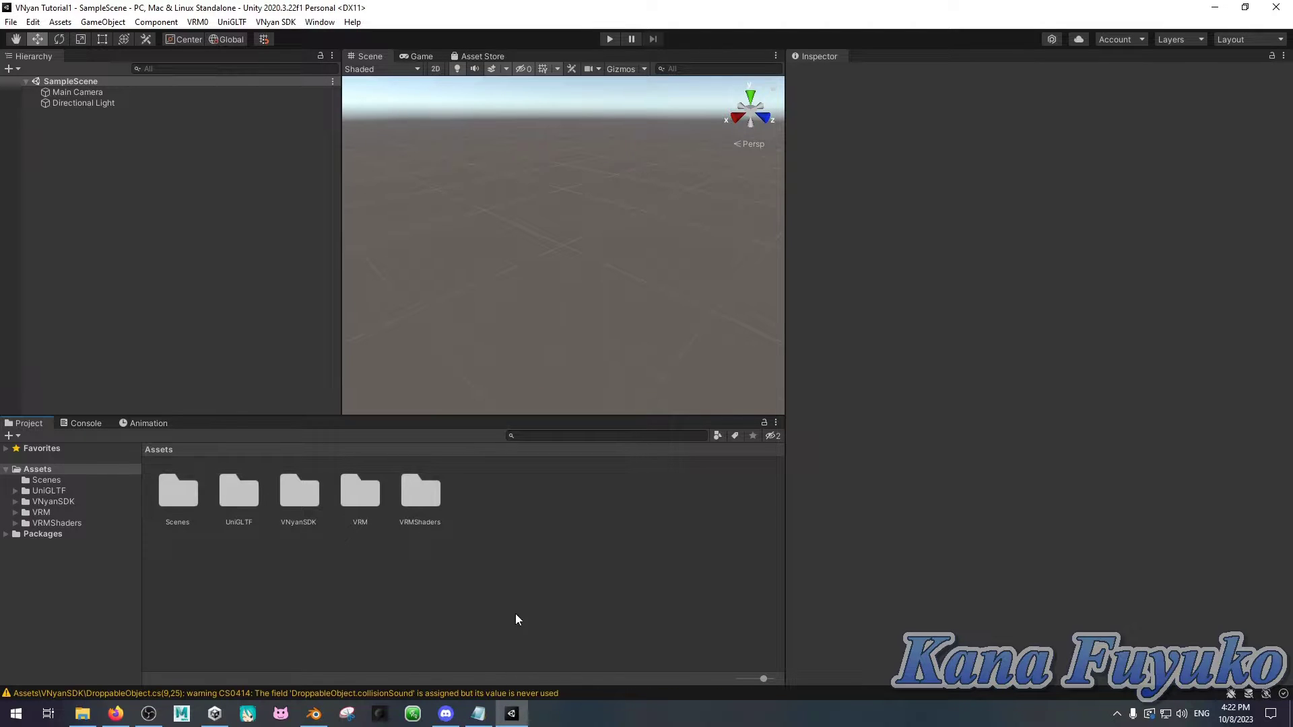
click(297, 490)
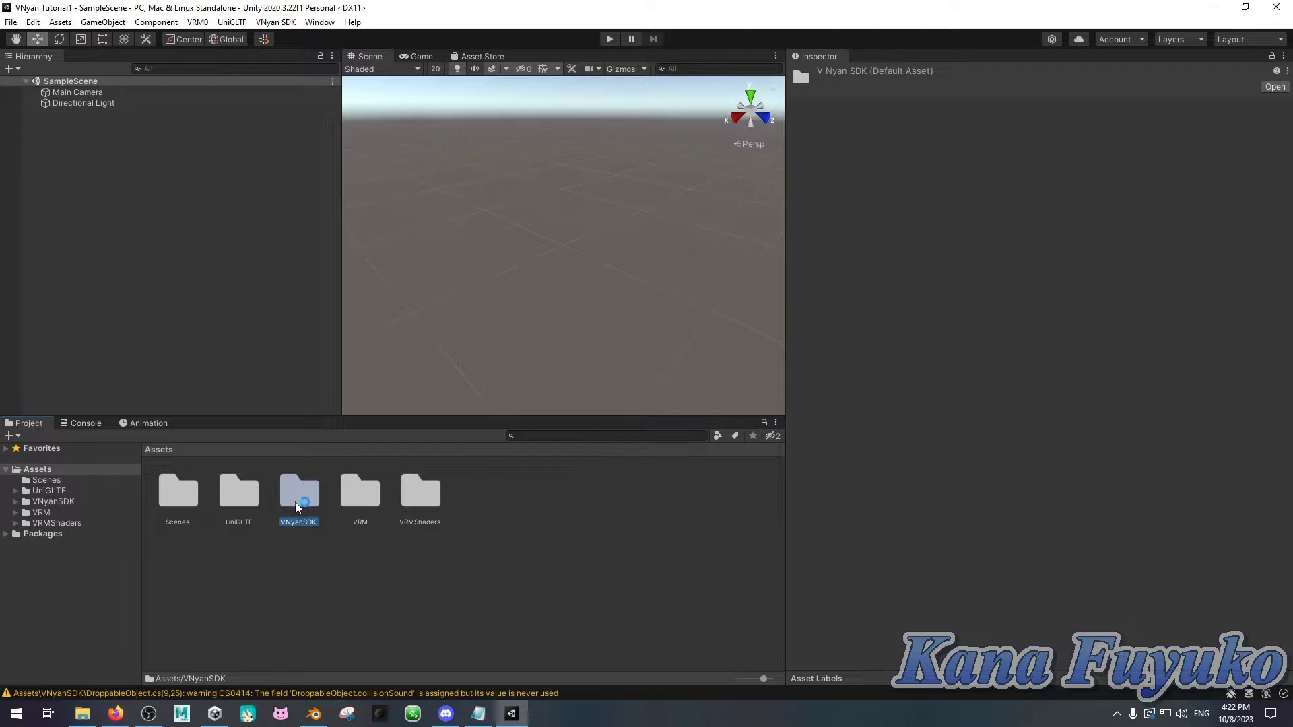
click(314, 536)
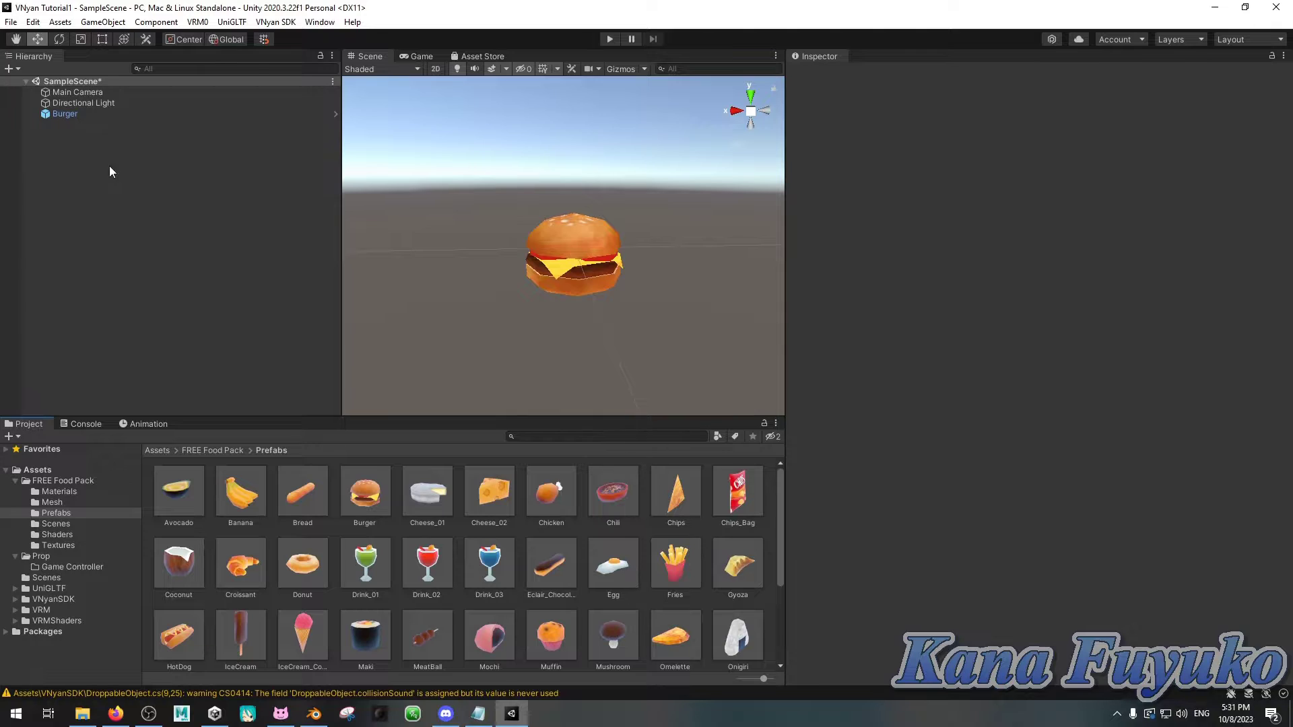
Step: Create an empty game object in SampleScene and name it Burger
right_click(104, 195)
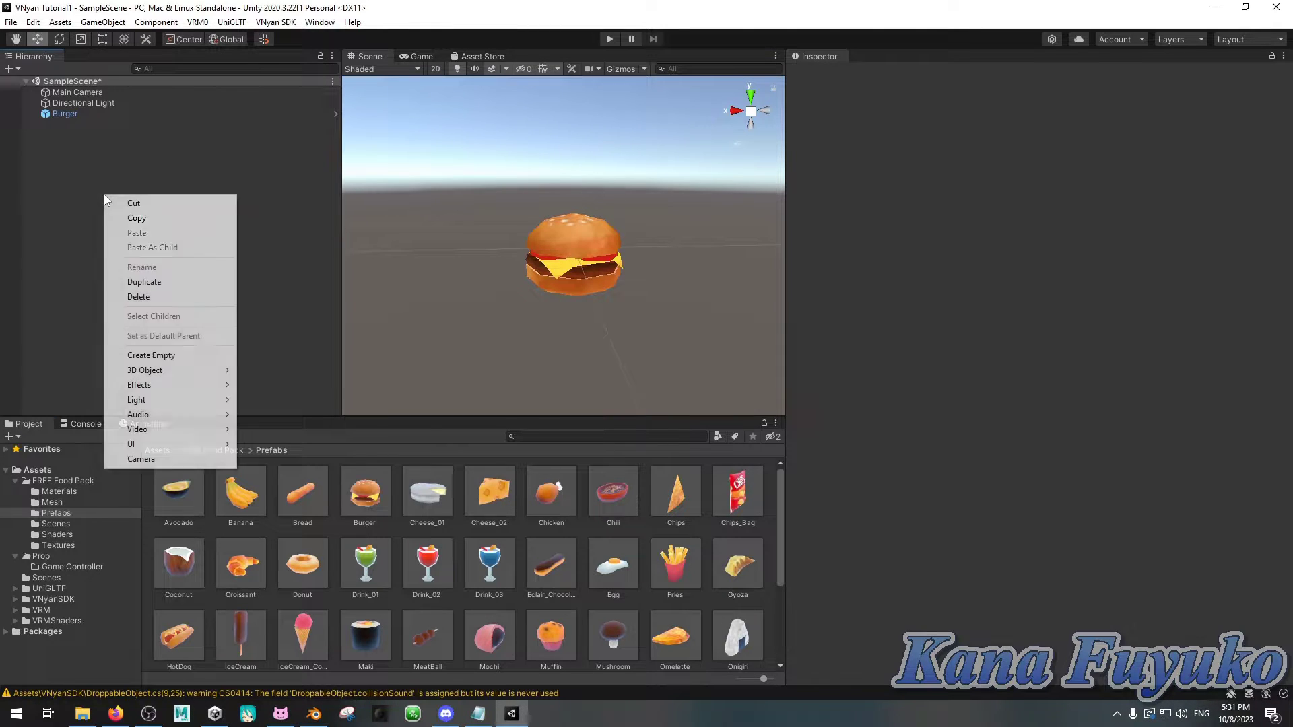
click(167, 360)
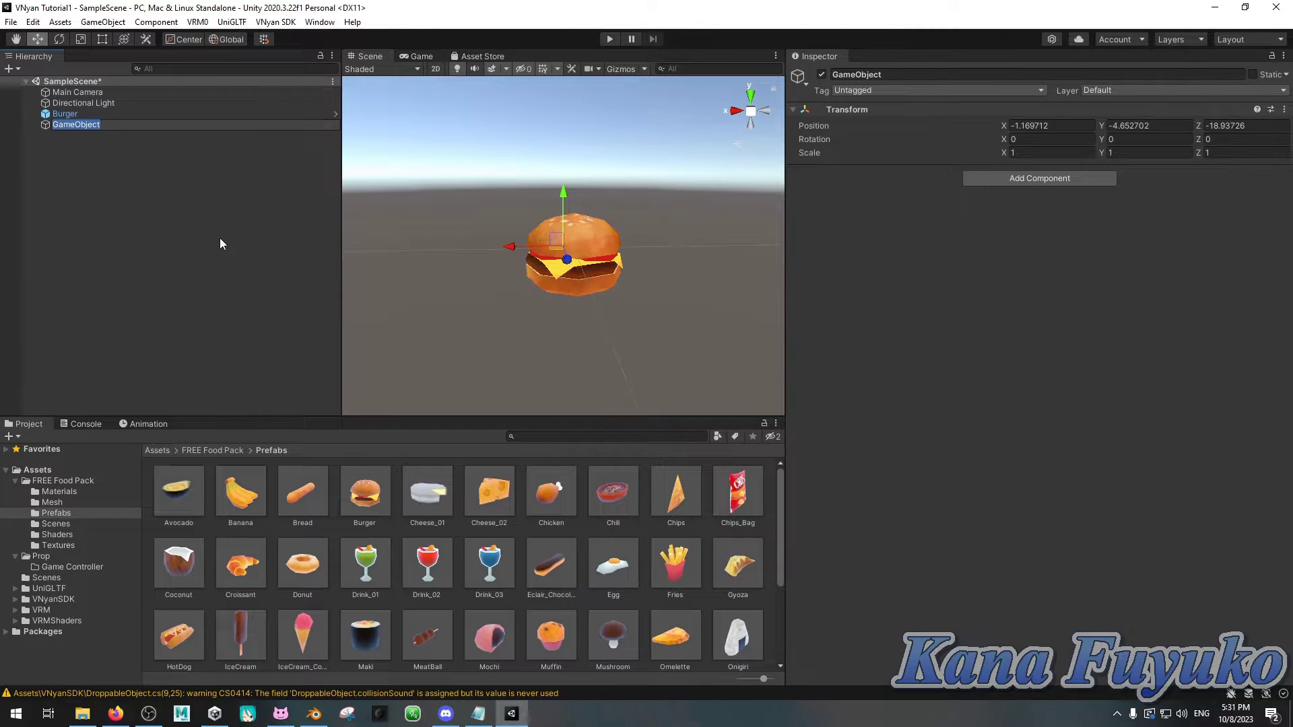
text(Edible)
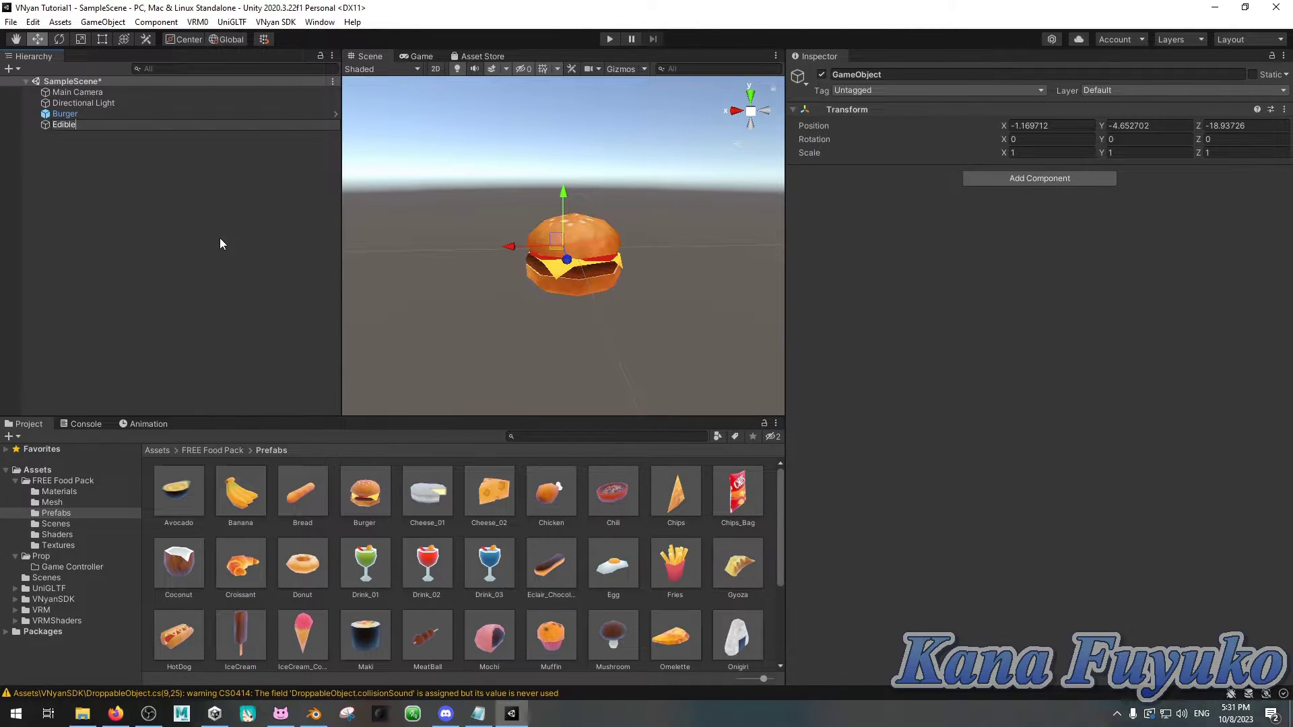
key(ctrl+a)
text(Burge)
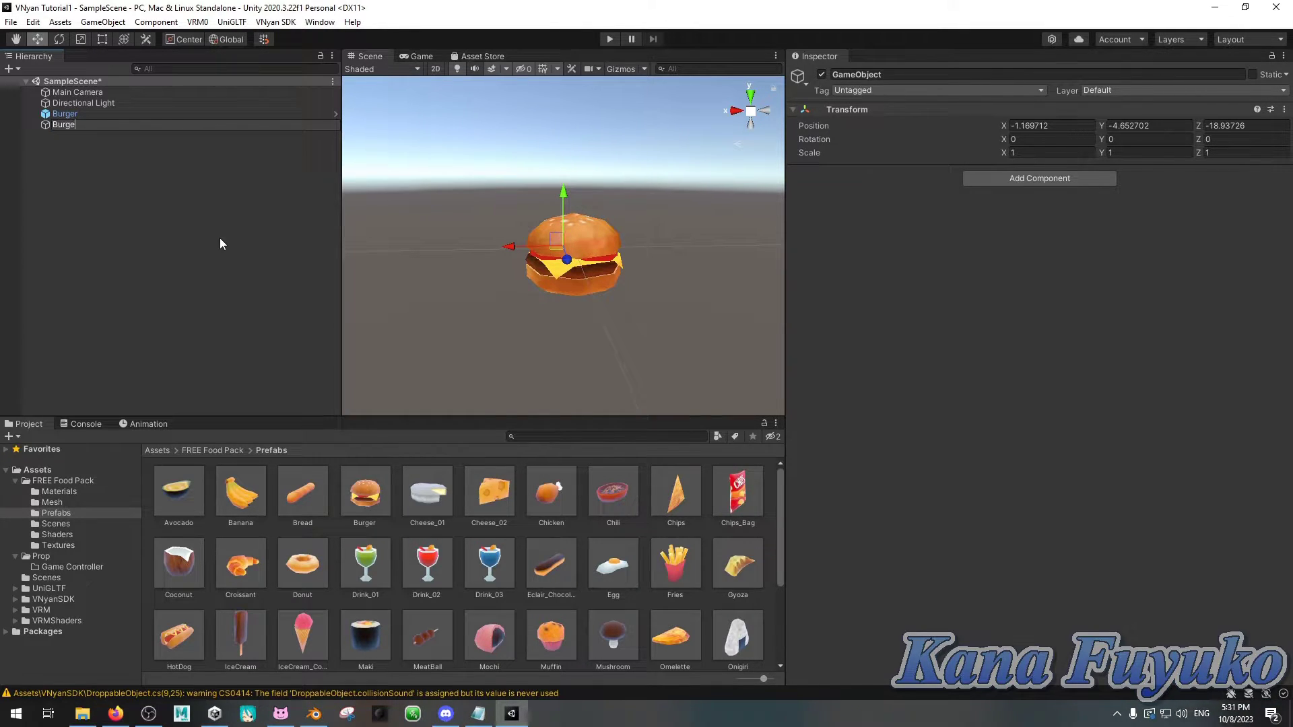
text(r)
key(Return)
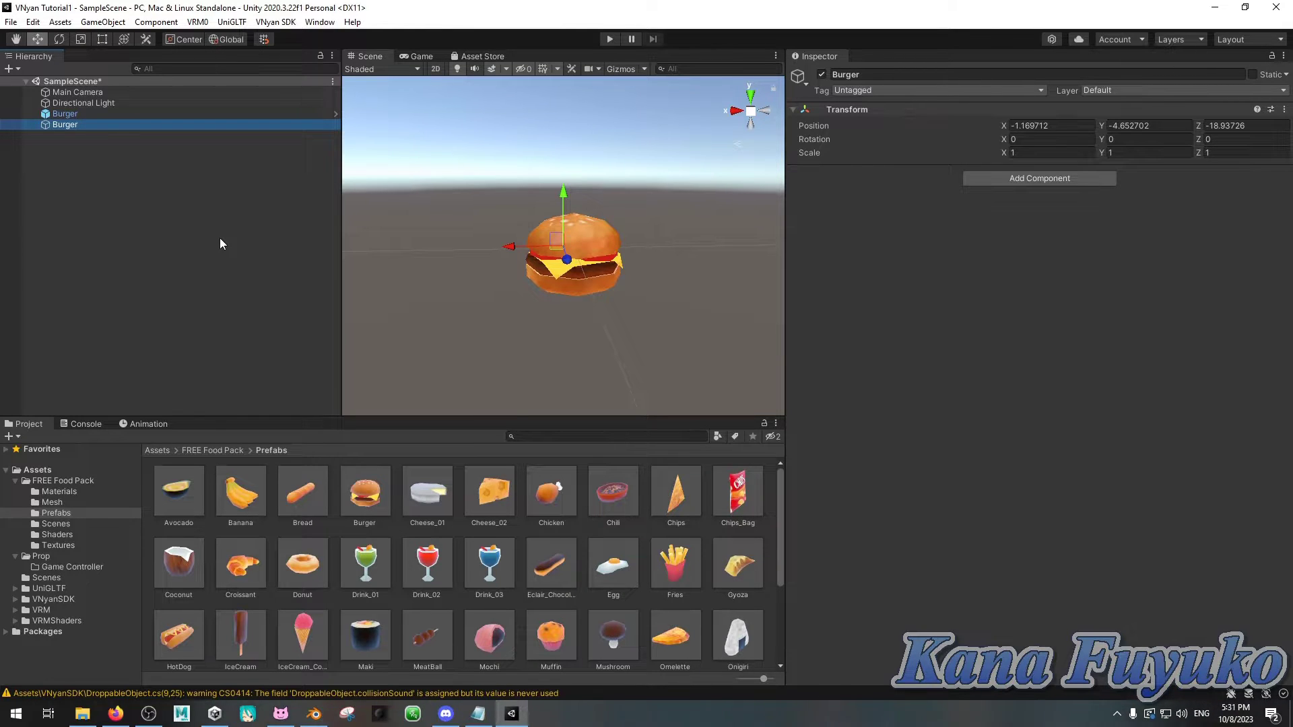
click(89, 155)
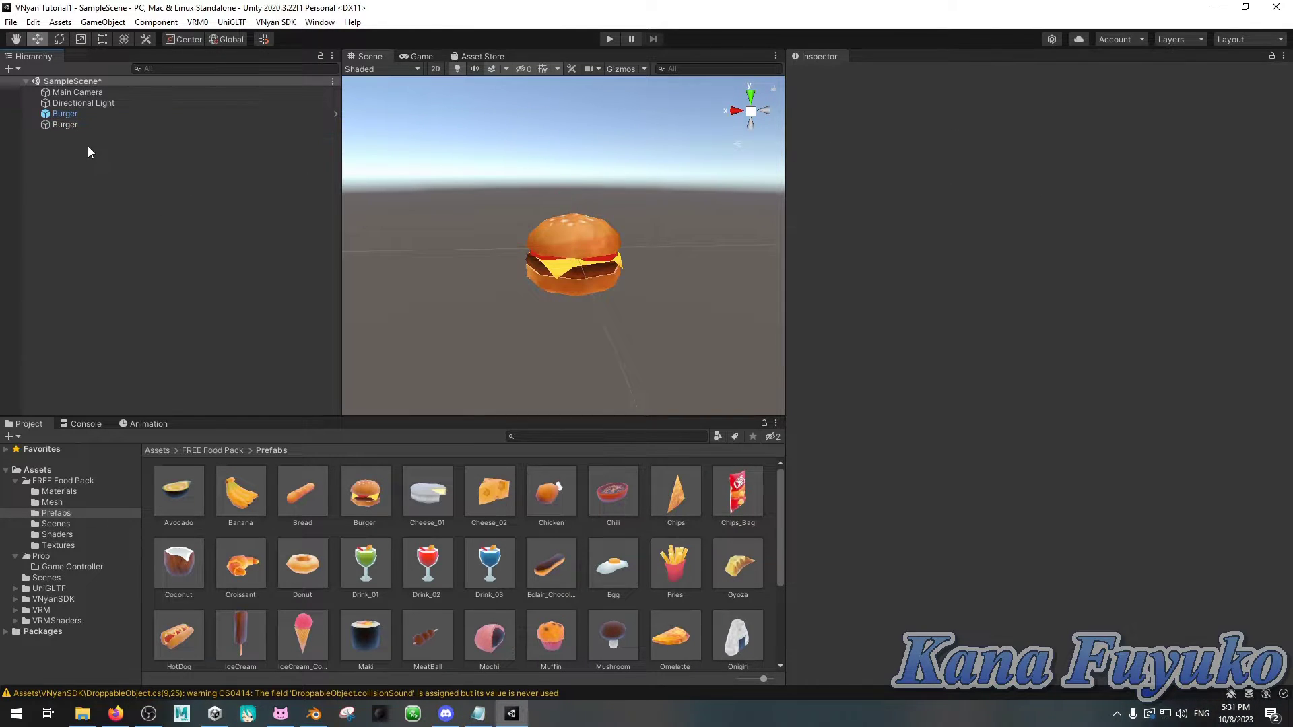
Step: Set the empty Burger object's position to 0 on X, Y and Z
click(73, 126)
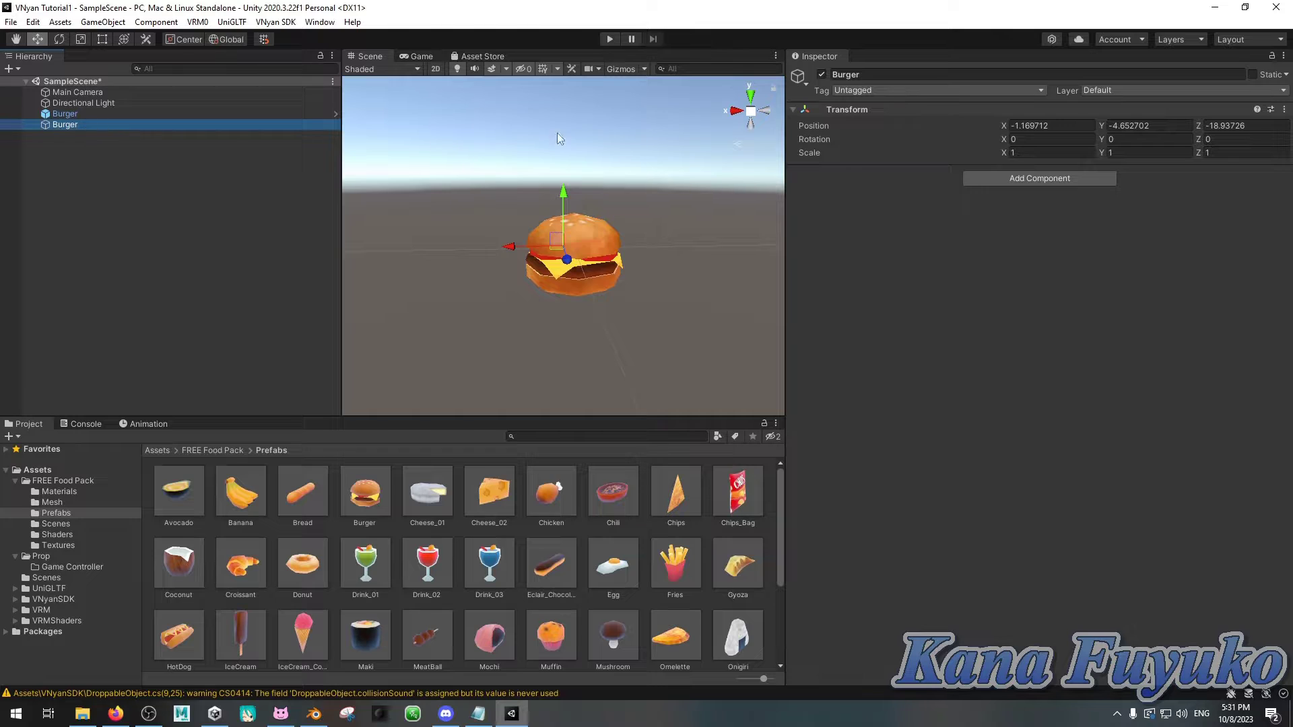
click(1034, 126)
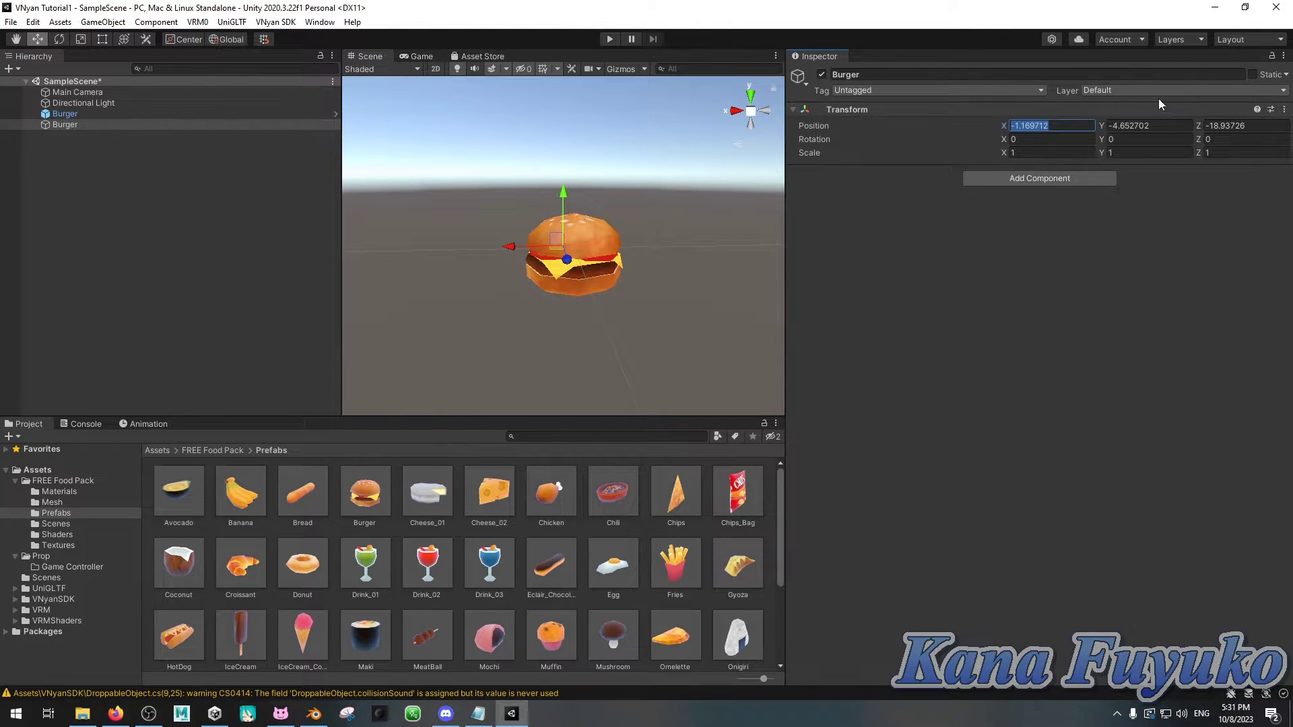
text(0)
key(Tab)
text(0)
key(Tab)
text(0)
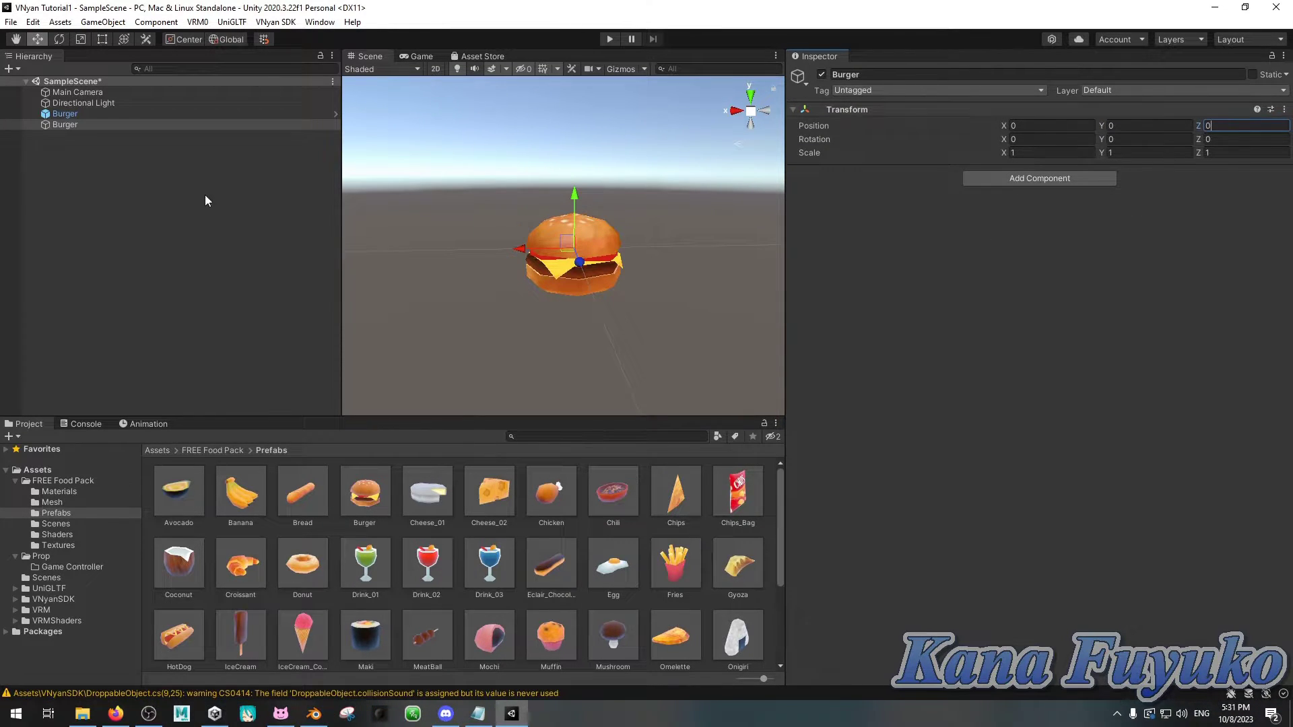
click(67, 147)
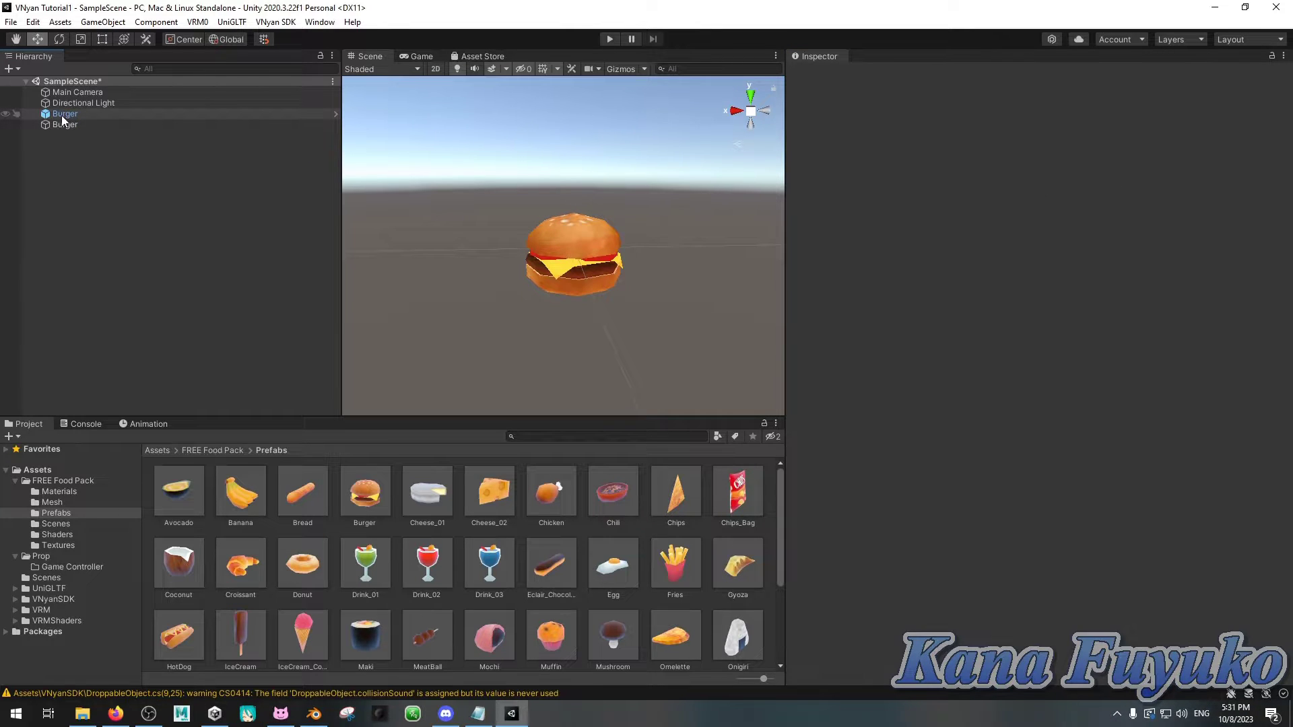
Step: Nest the burger prefab under the empty Burger object and add a Box Collider to that parent
drag(62, 115, 71, 127)
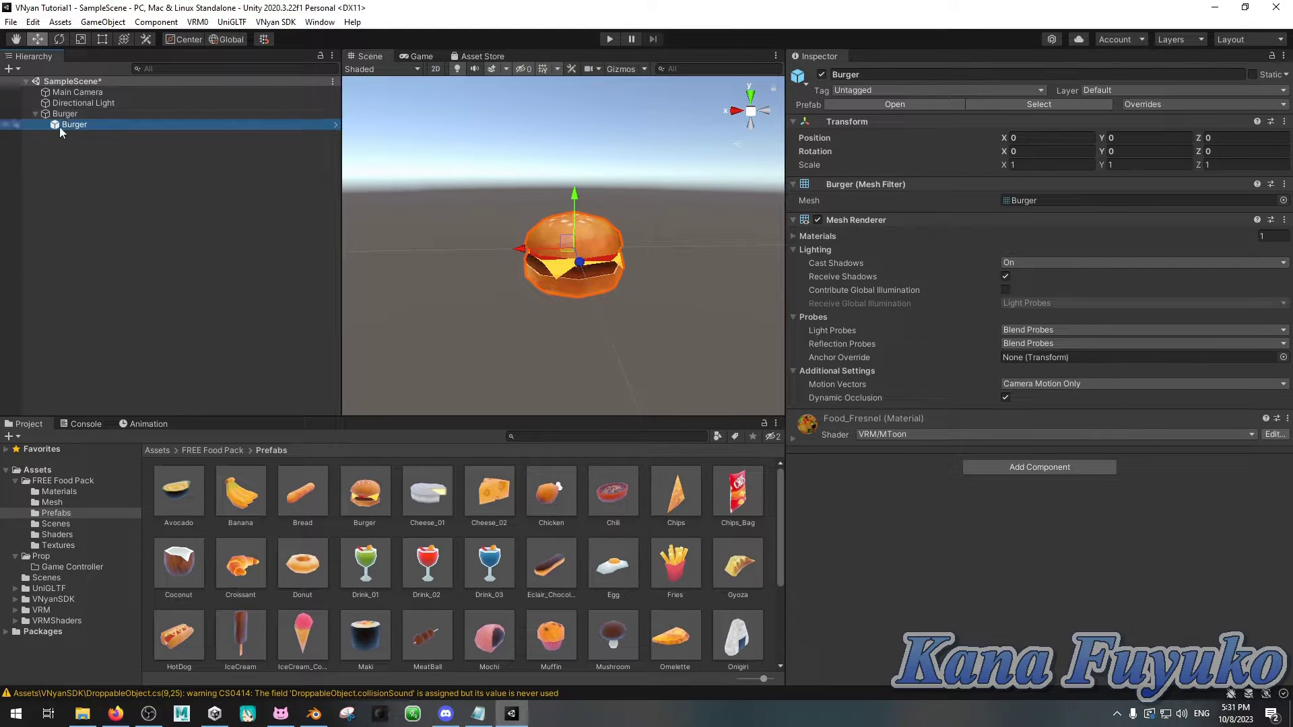
click(73, 147)
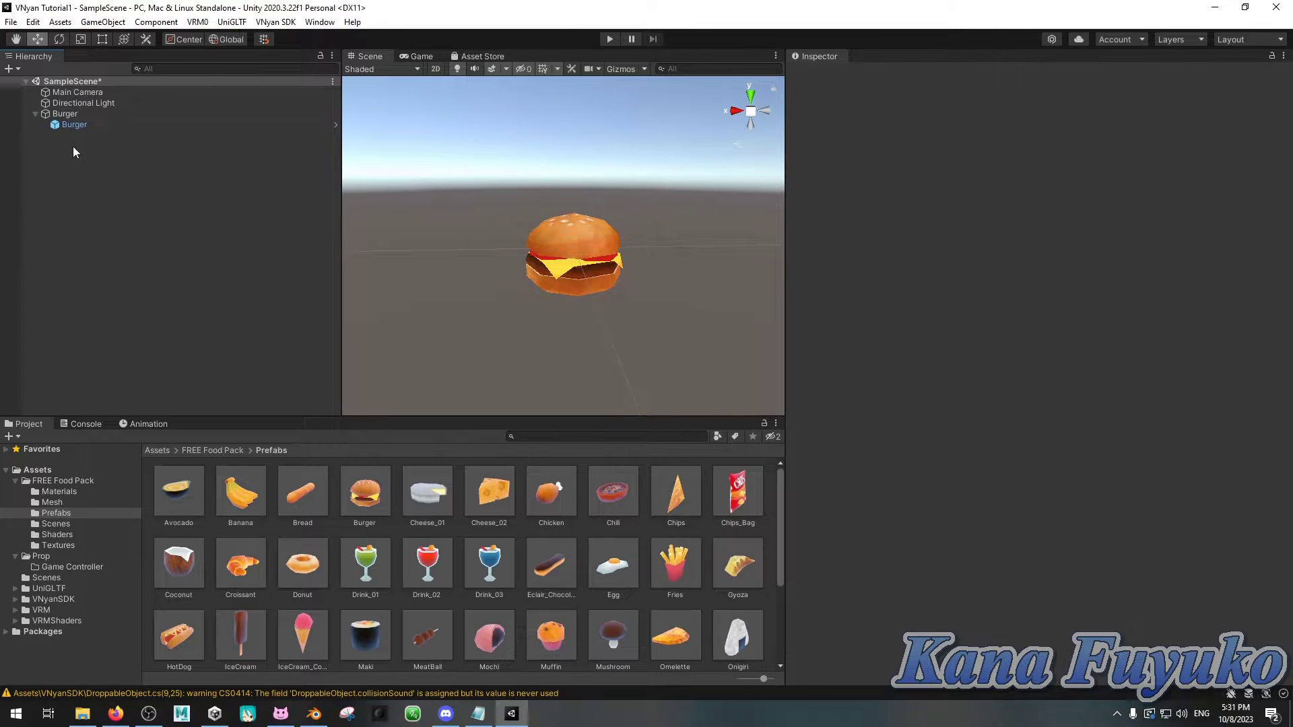
click(56, 115)
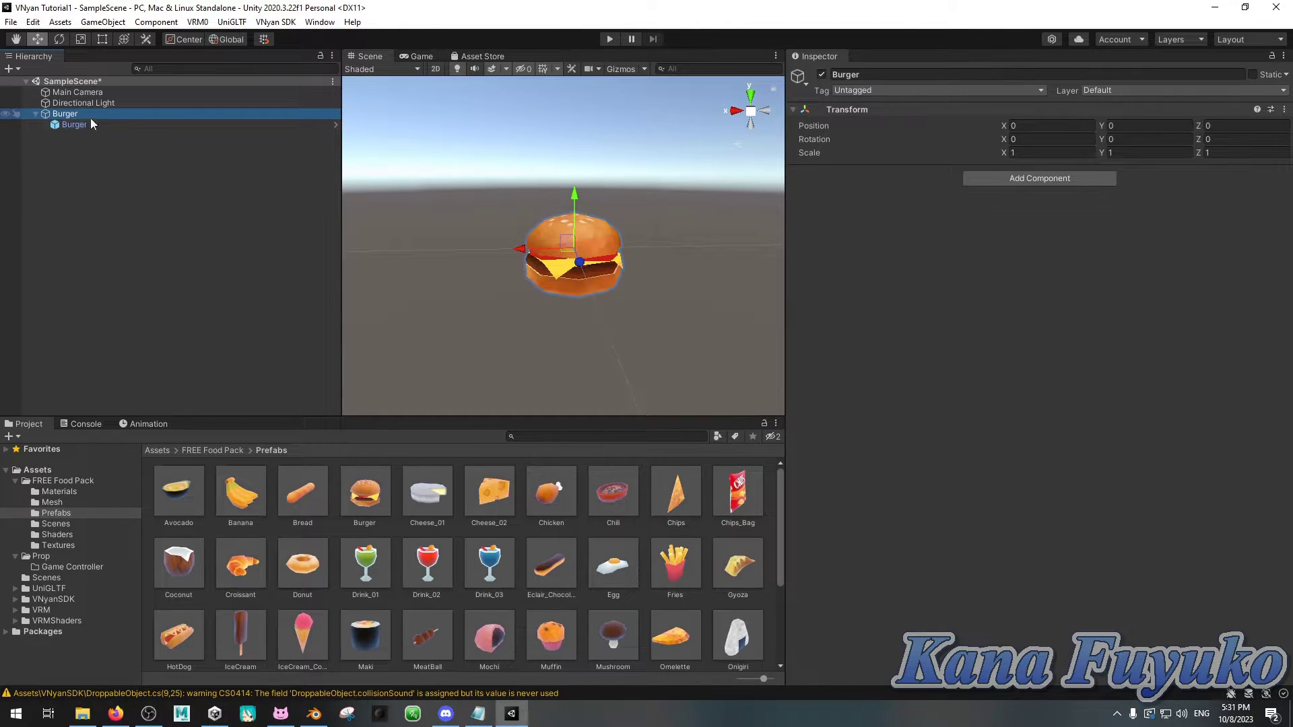
click(1009, 178)
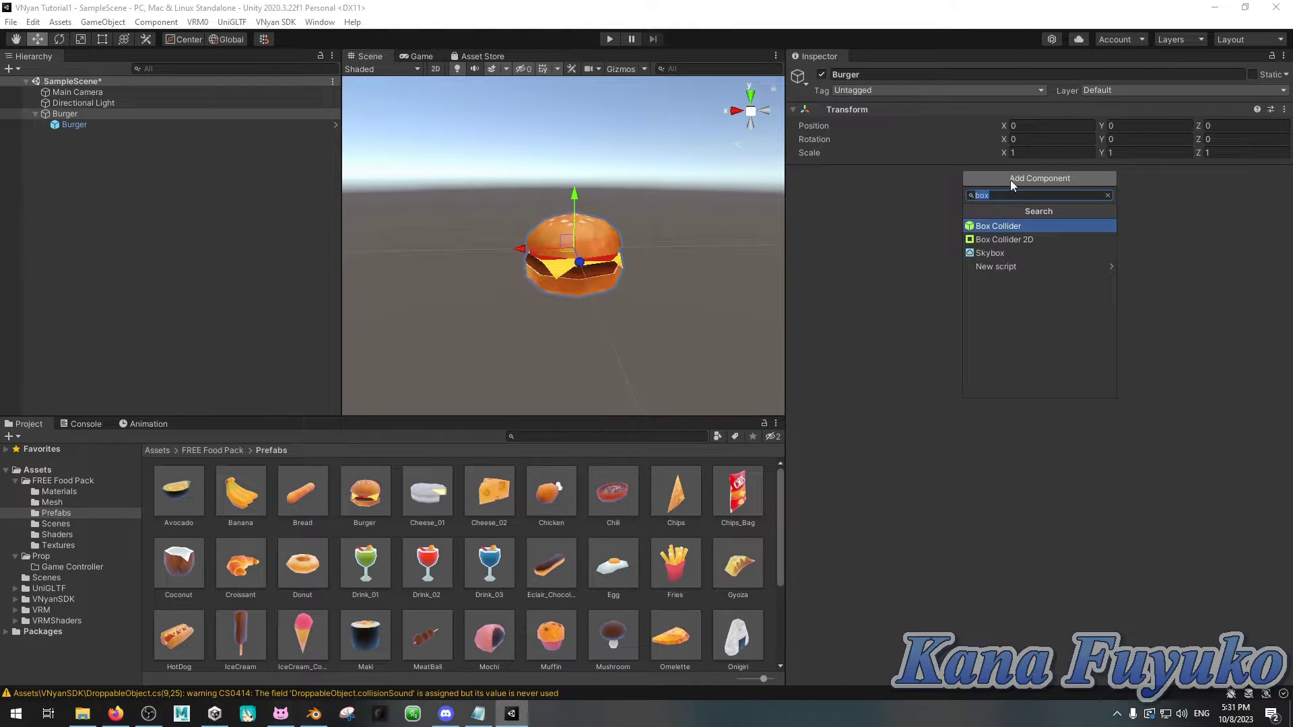
click(988, 227)
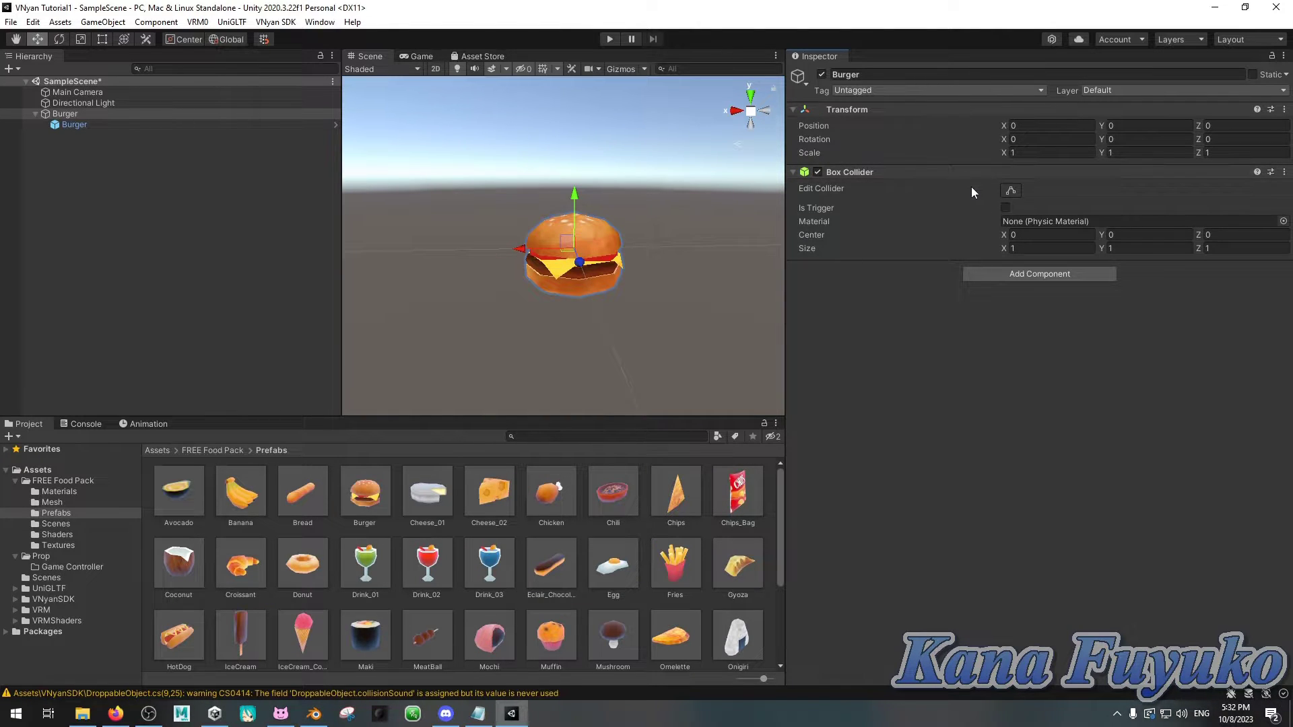
Step: Shrink the parent Burger's Box Collider around the model to about 0.14 on X and 0.12 on Y
click(1012, 191)
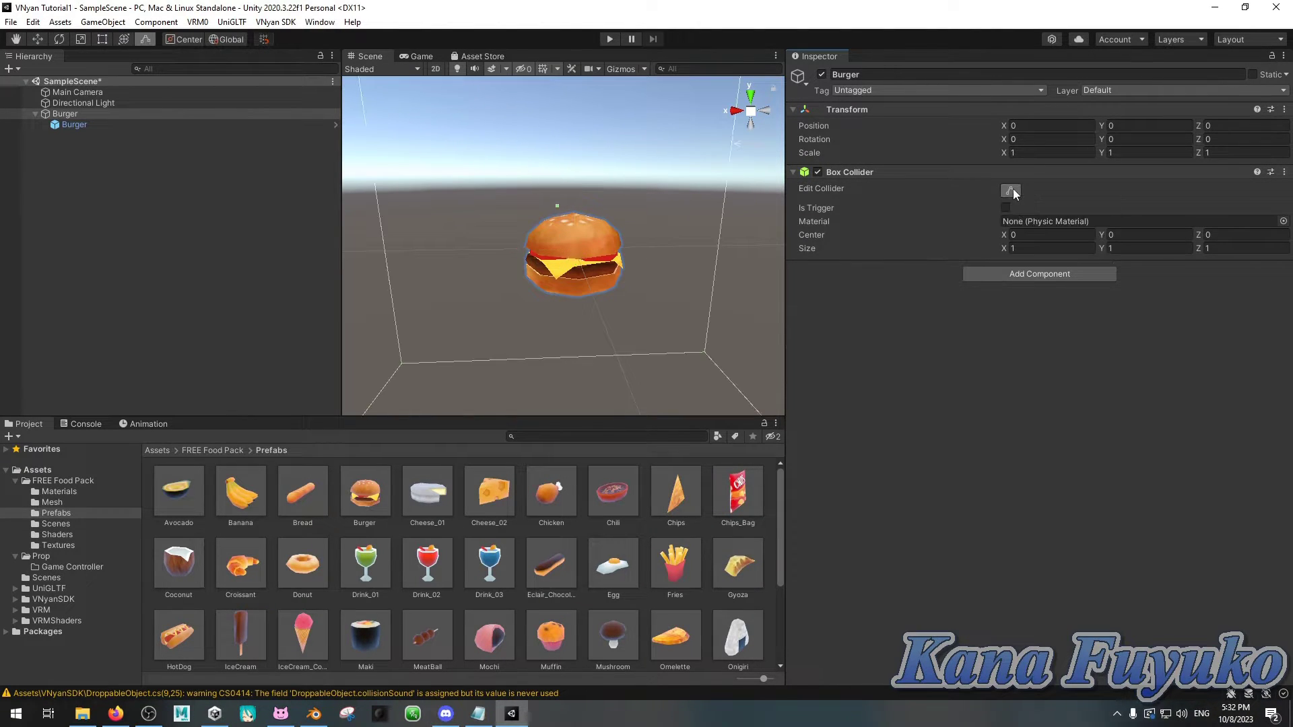
scroll(641, 245, down, 5)
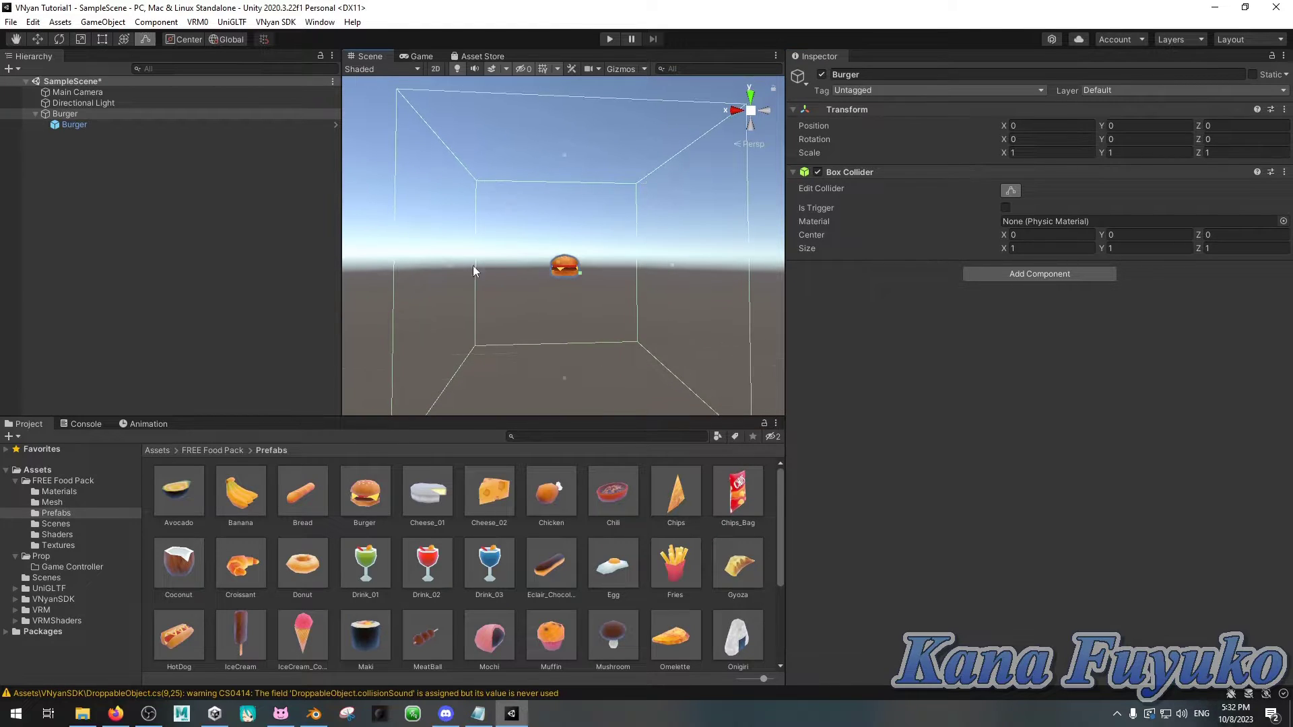
drag(450, 266, 548, 273)
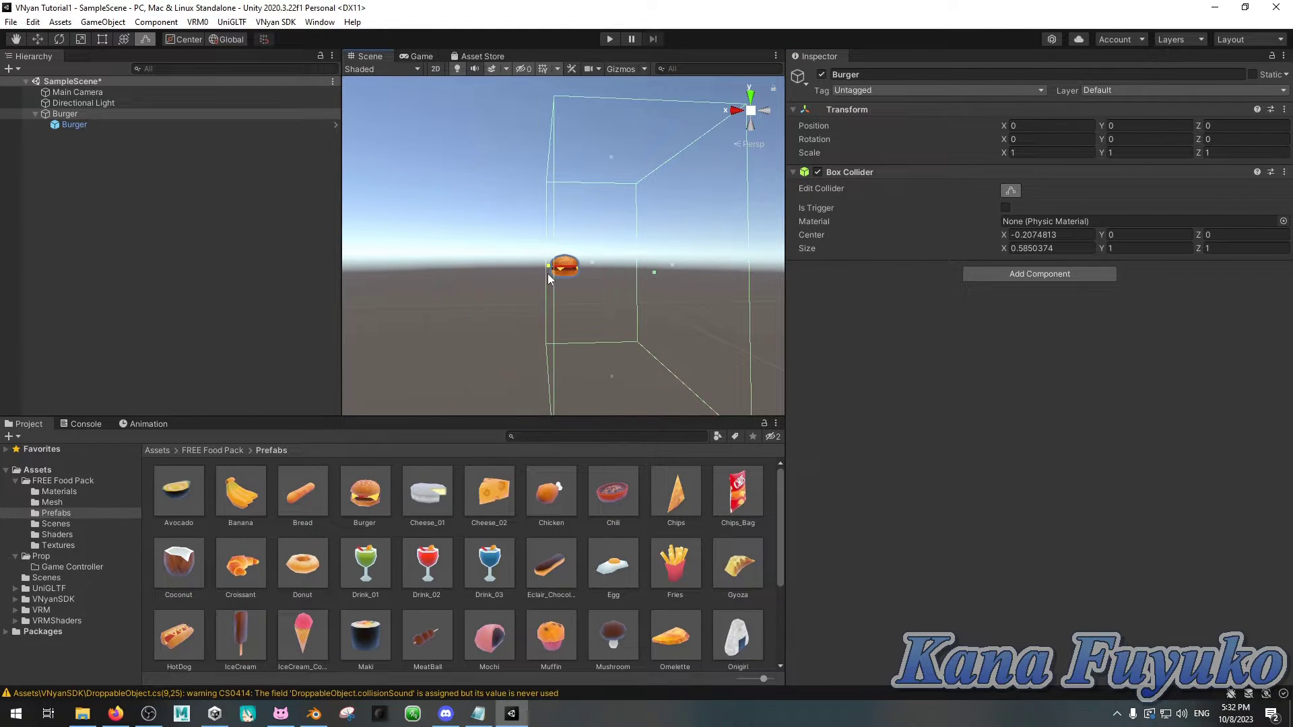
drag(671, 264, 580, 273)
drag(567, 155, 558, 261)
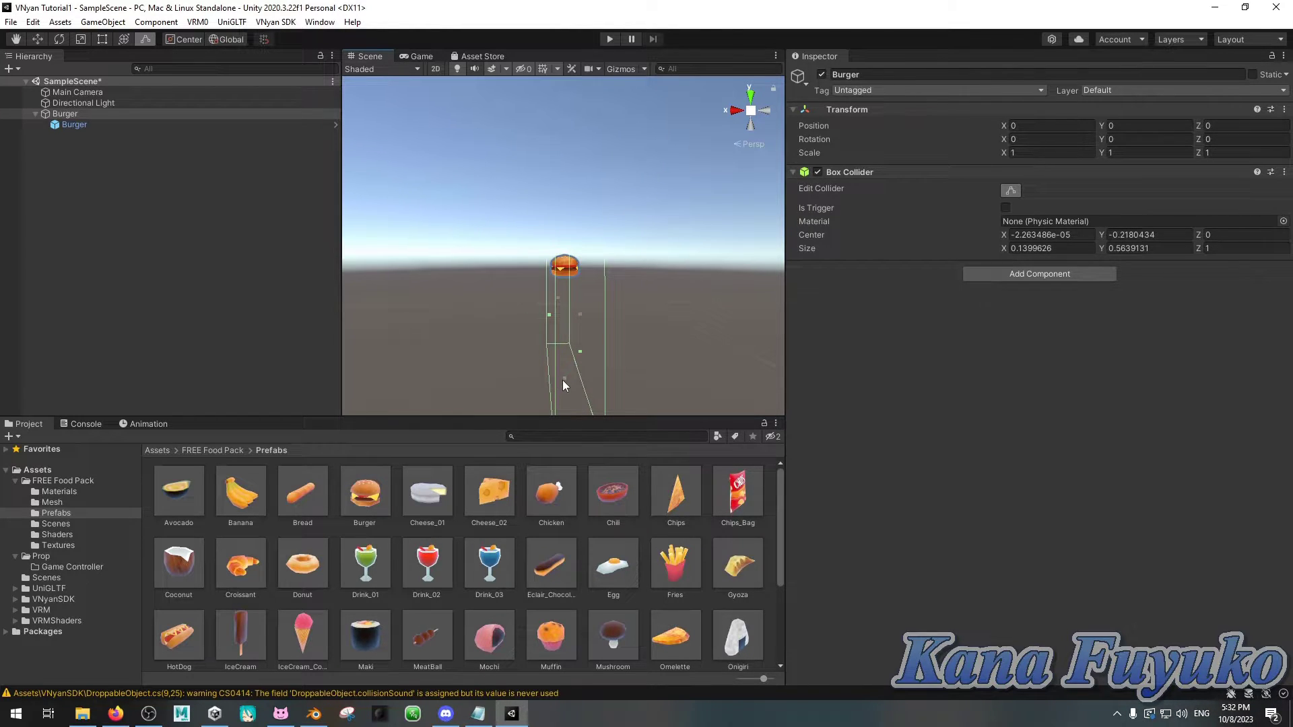
drag(563, 380, 566, 290)
Step: Reduce the Box Collider's depth to about 0.135 on Z, keeping it centred on the burger
alt+drag(507, 326, 606, 283)
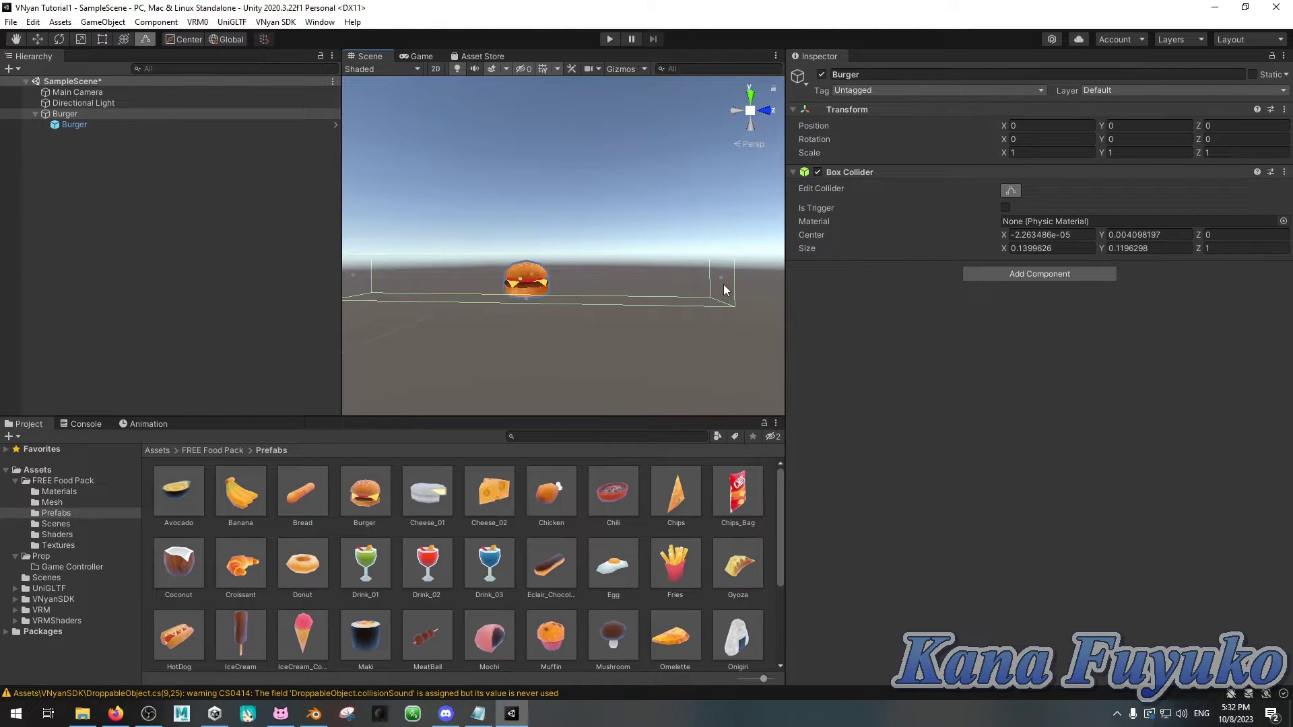
drag(720, 281, 698, 281)
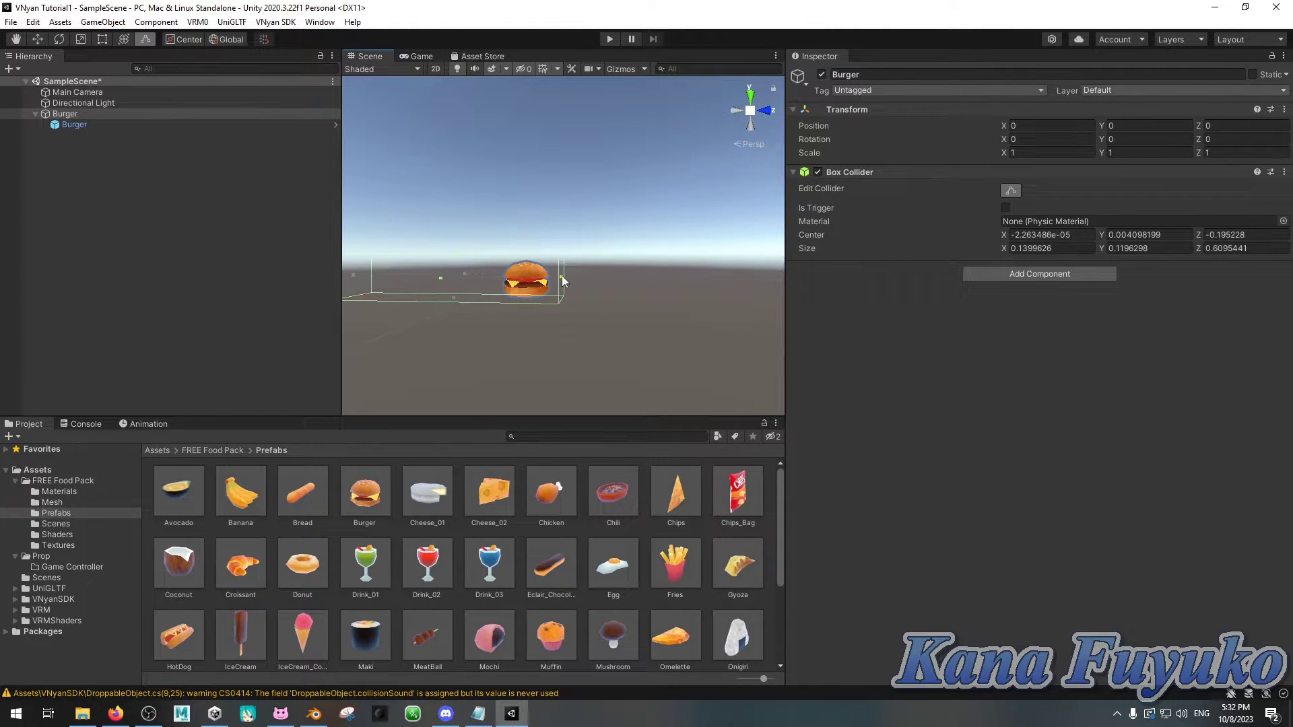
mouse_move(564, 276)
alt+mouse_down()
mouse_move(640, 280)
mouse_move(551, 278)
alt+mouse_up()
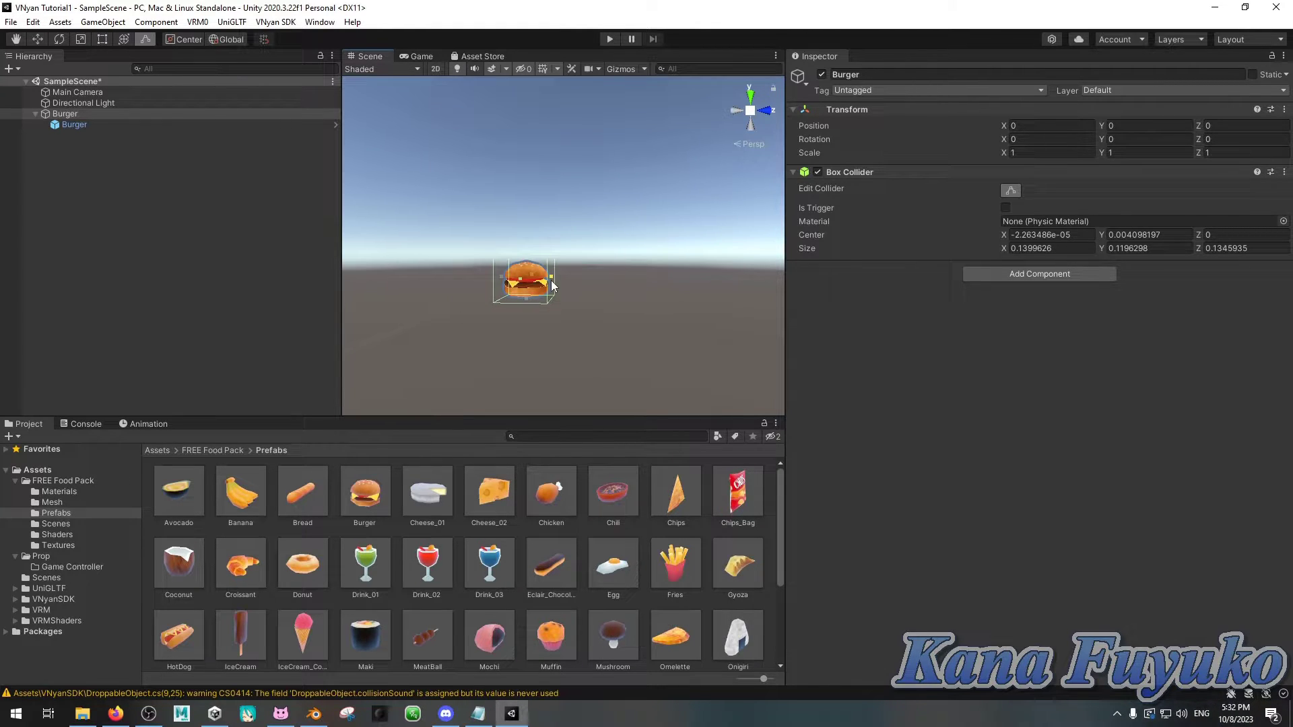
Step: Lower the top face of the Box Collider closer to the bun, making its Y size about 0.108
alt+drag(628, 283, 303, 320)
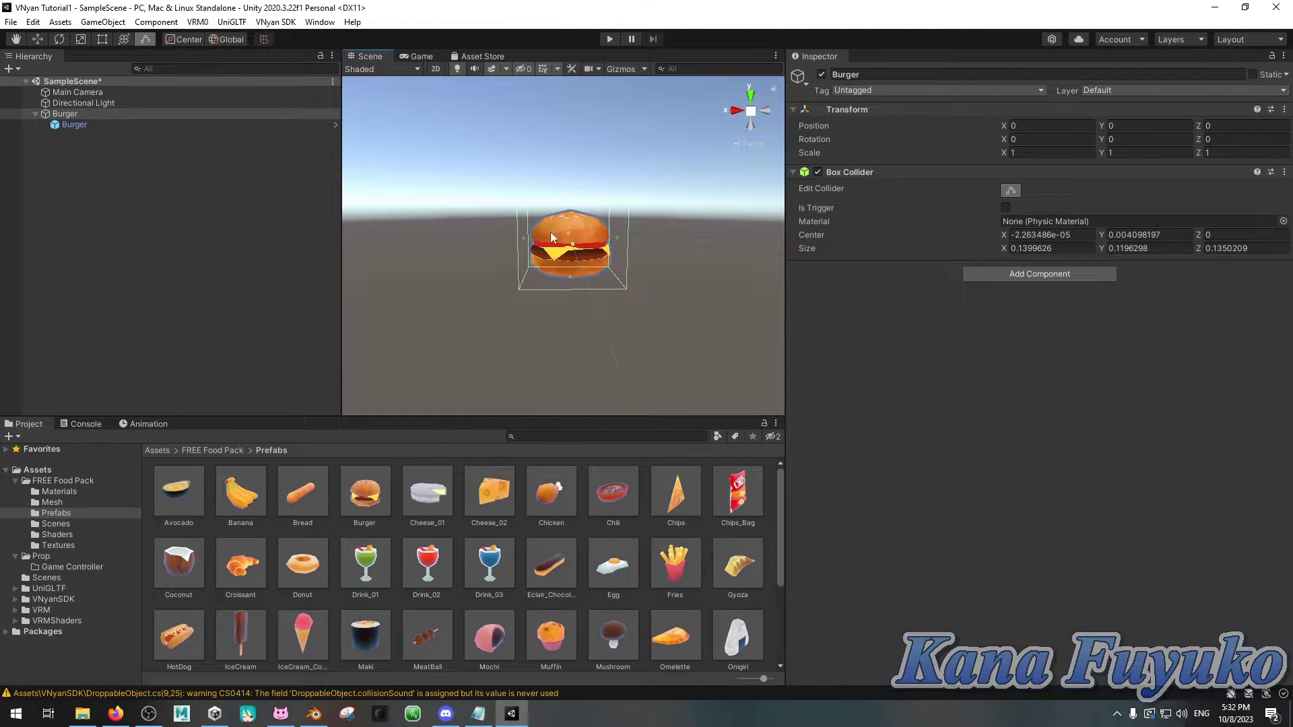
alt+drag(551, 232, 609, 237)
scroll(613, 238, up, 3)
scroll(612, 251, down, 2)
scroll(569, 248, up, 1)
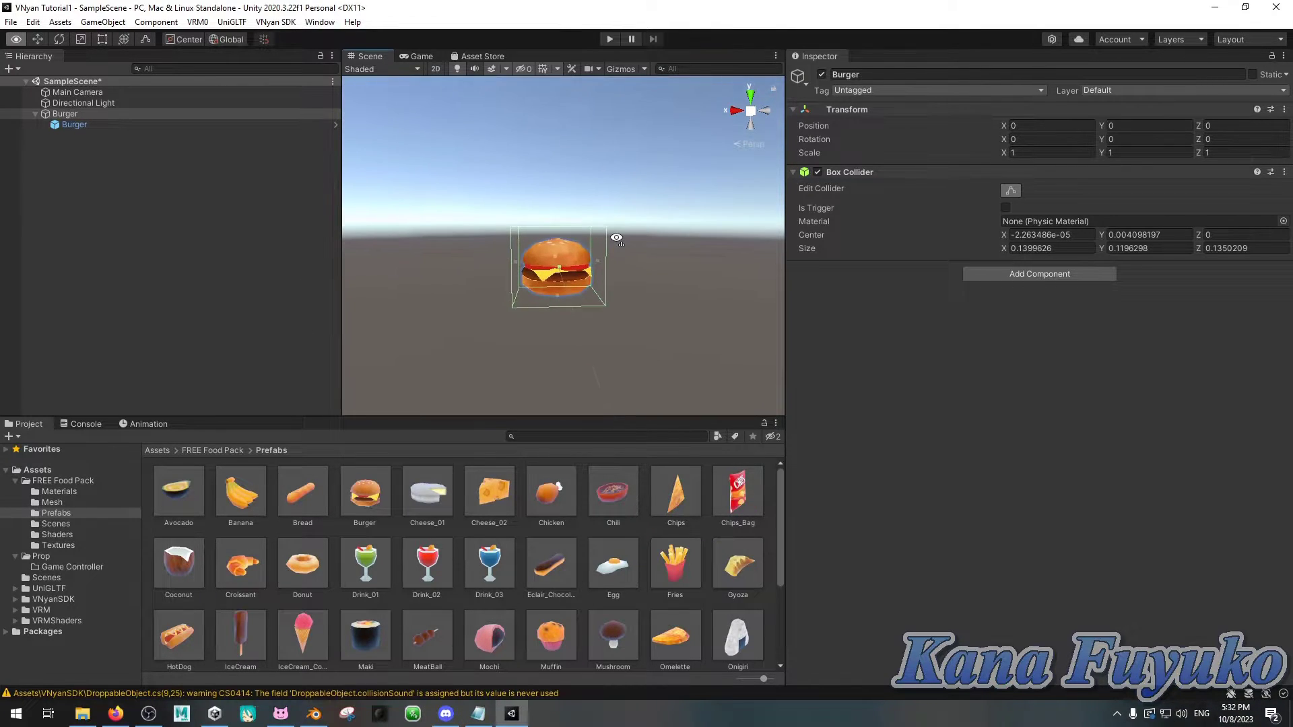
drag(560, 234, 552, 191)
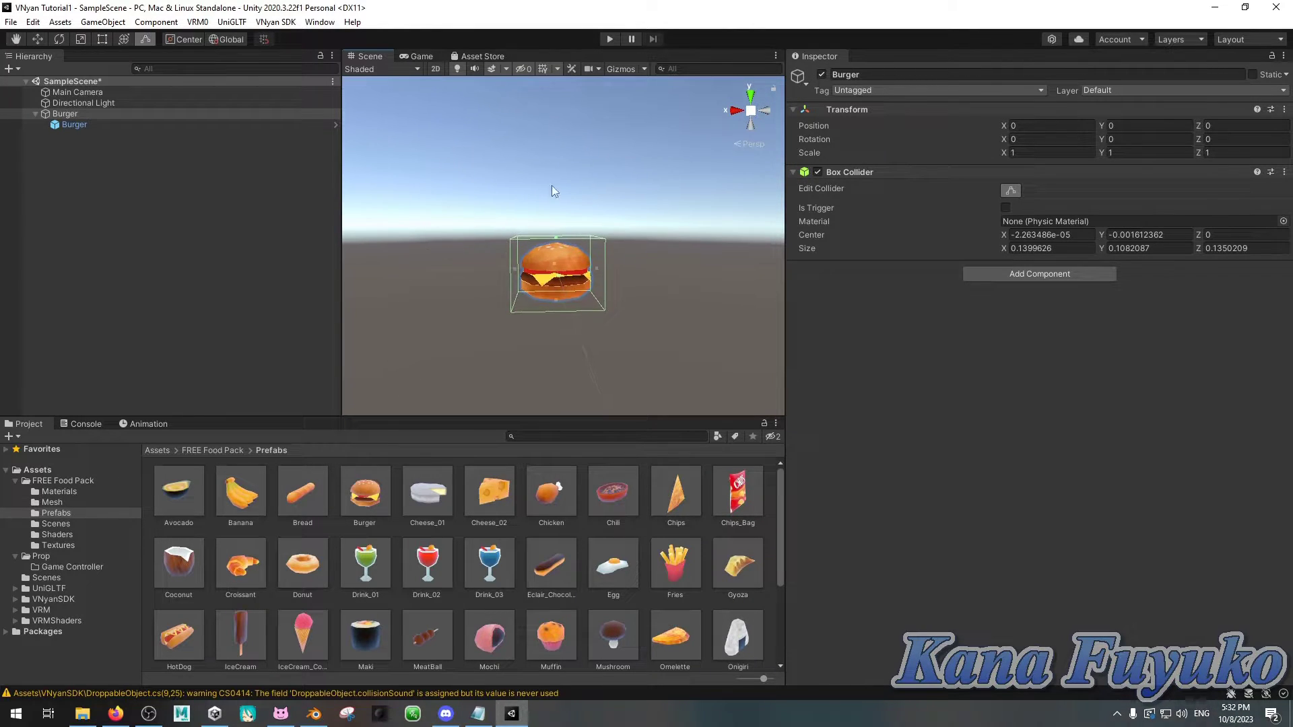
Step: Add the VNyan Edible Item component to the parent Burger object
click(1007, 277)
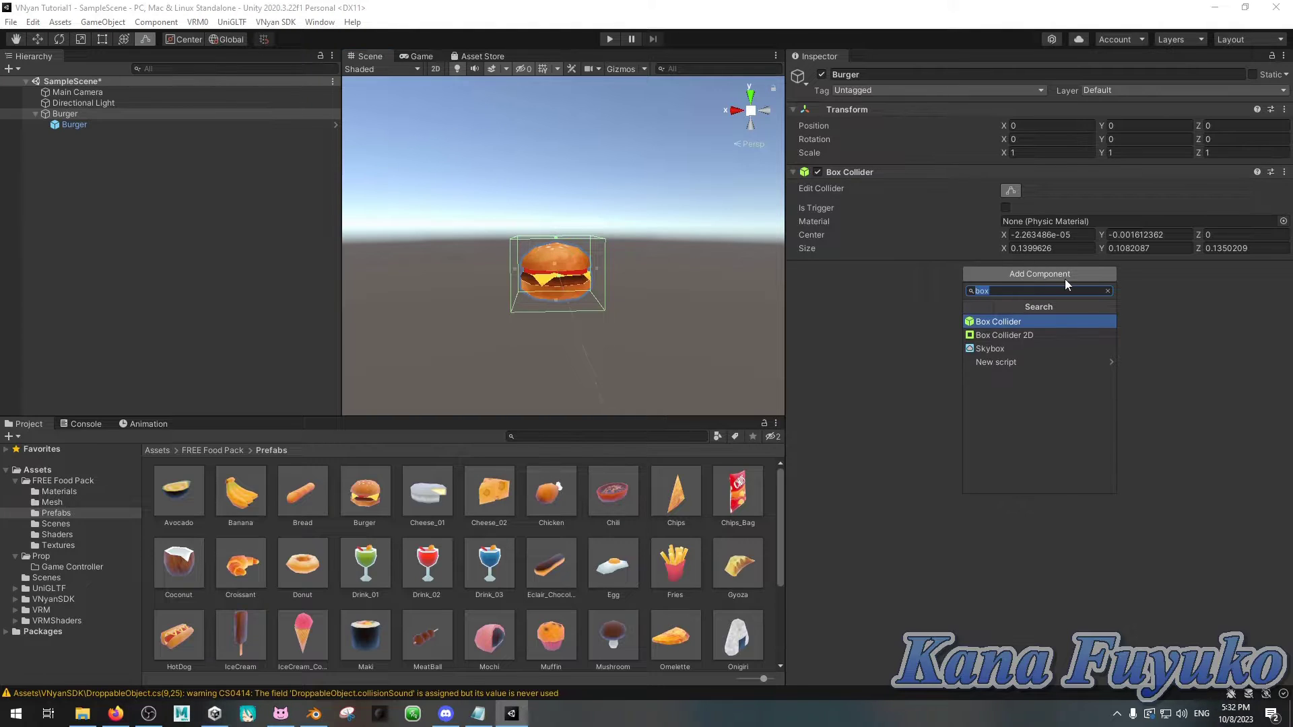
text(edible)
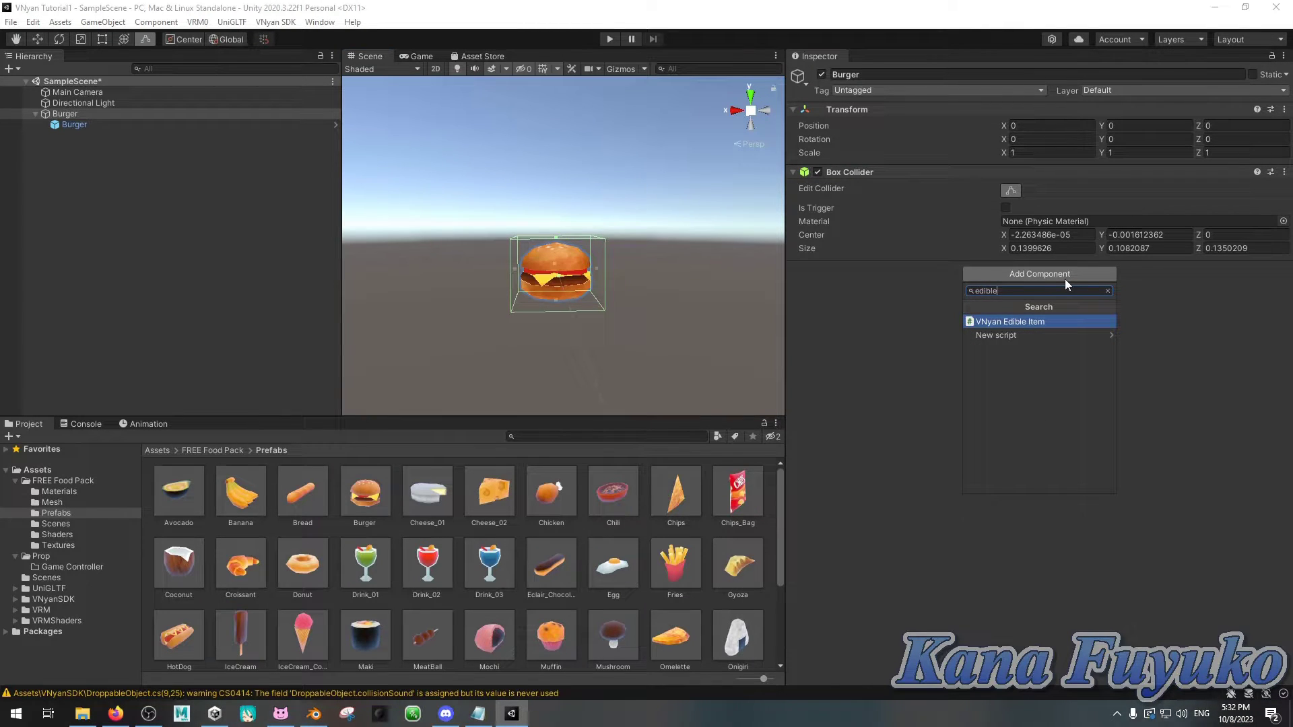
click(1008, 322)
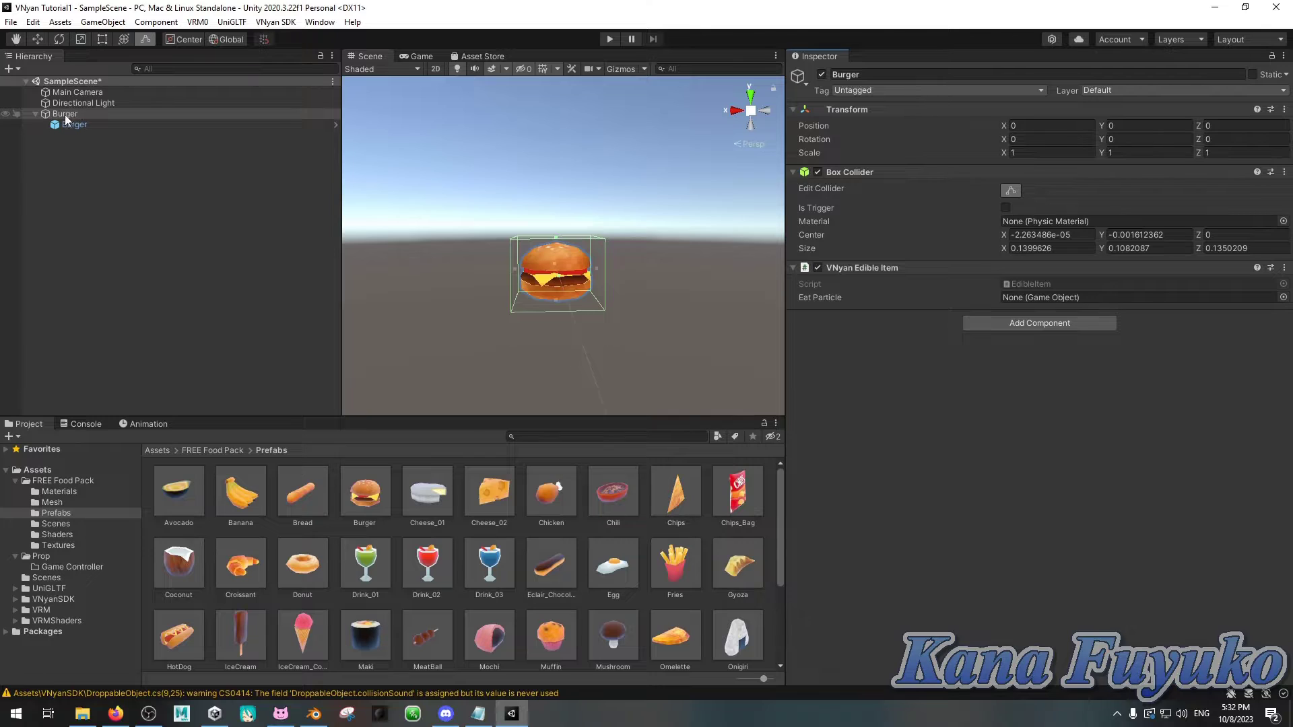
Step: Export the parent Burger as an edible item to Burger1.vnnom in VNyan's Items\Edibles folder, replacing the existing file
click(278, 22)
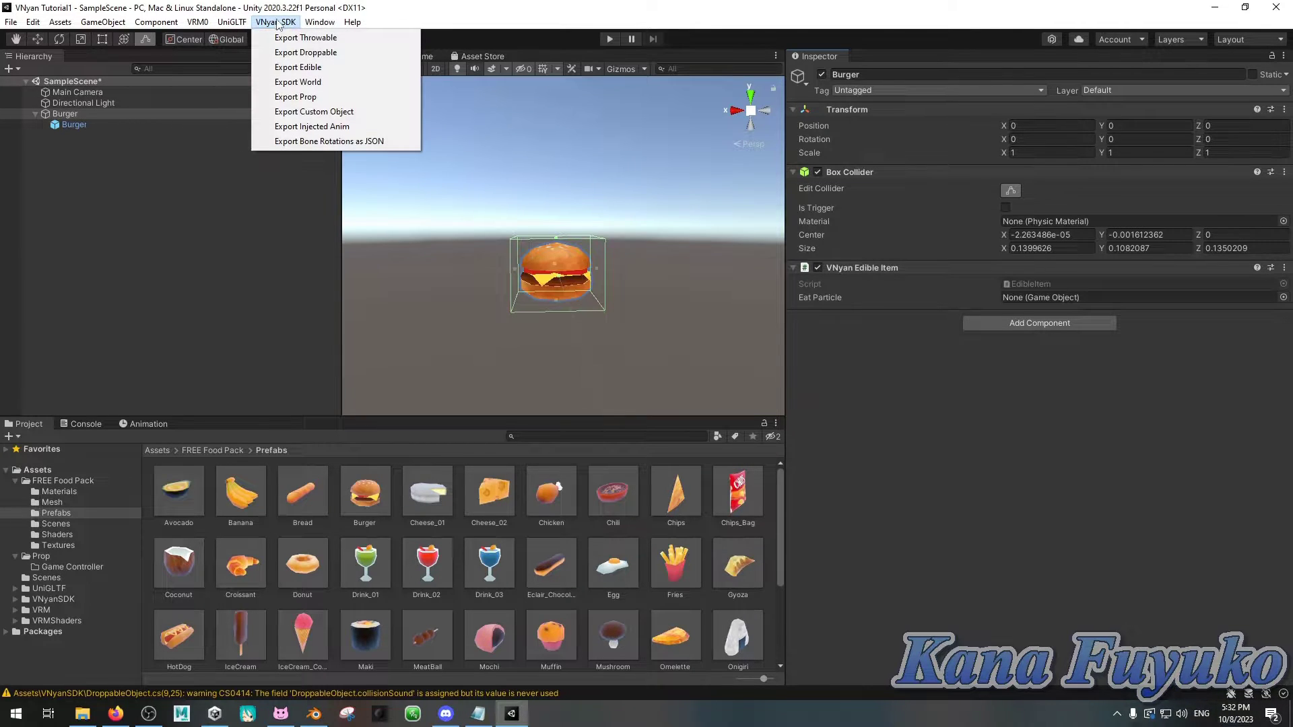
click(289, 69)
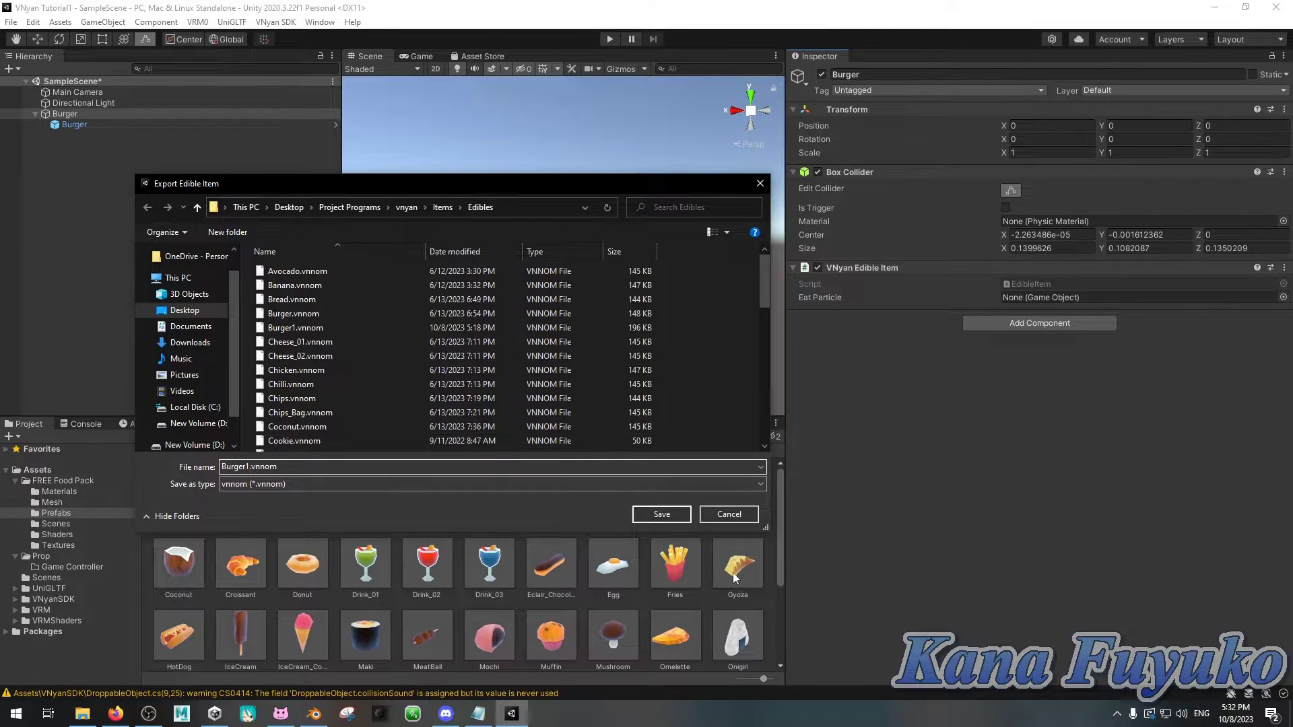
click(649, 513)
click(681, 358)
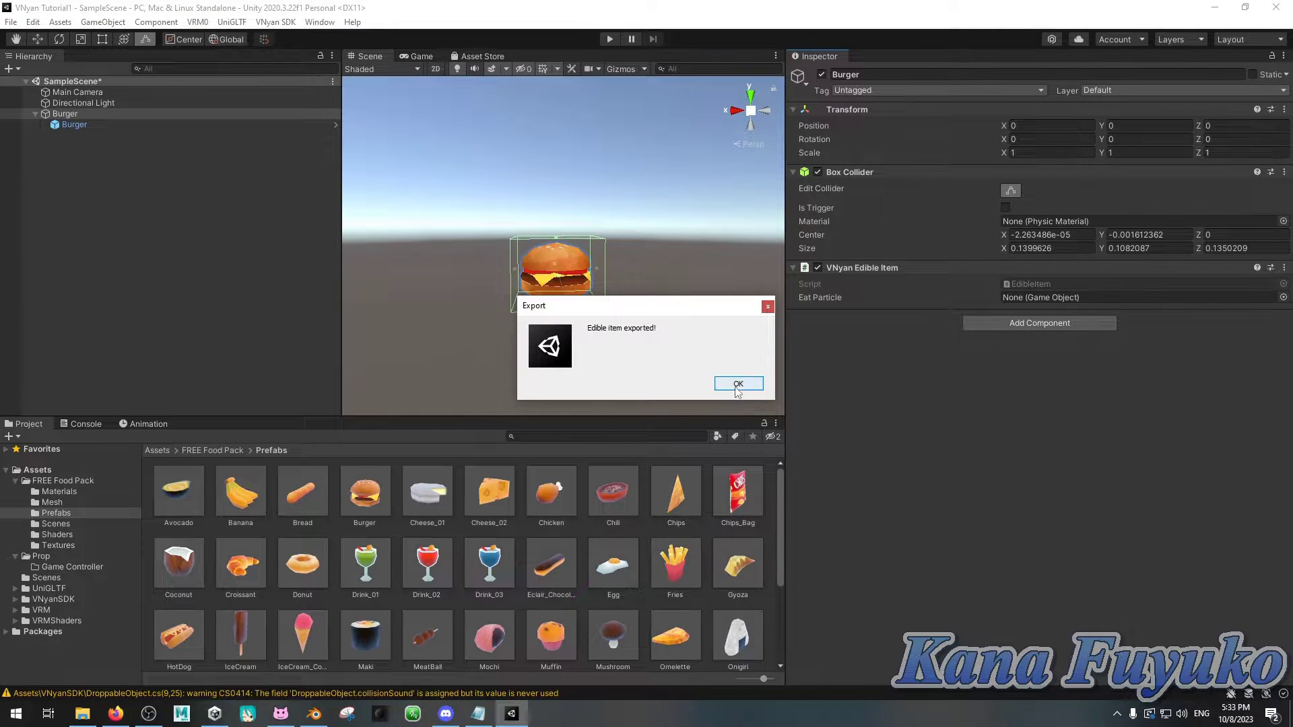
click(737, 384)
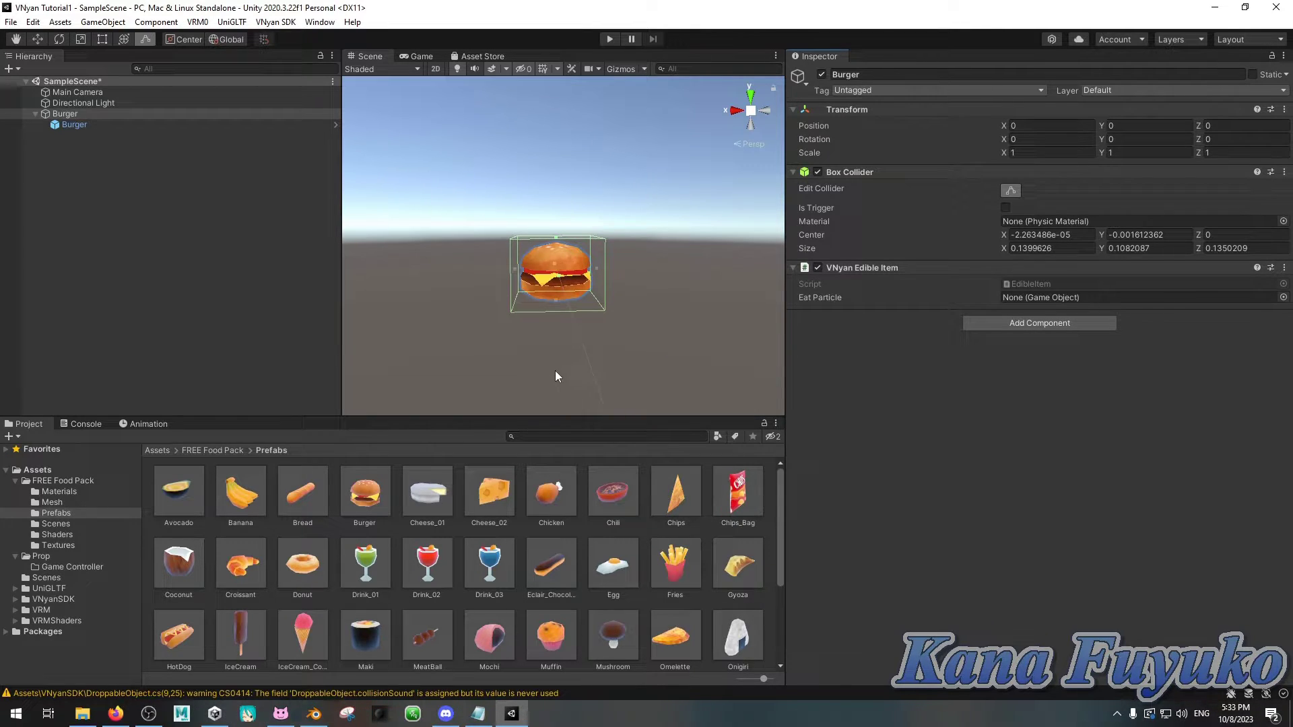
Step: Create an empty game object in SampleScene and name it Particle Container
click(83, 176)
right_click(84, 174)
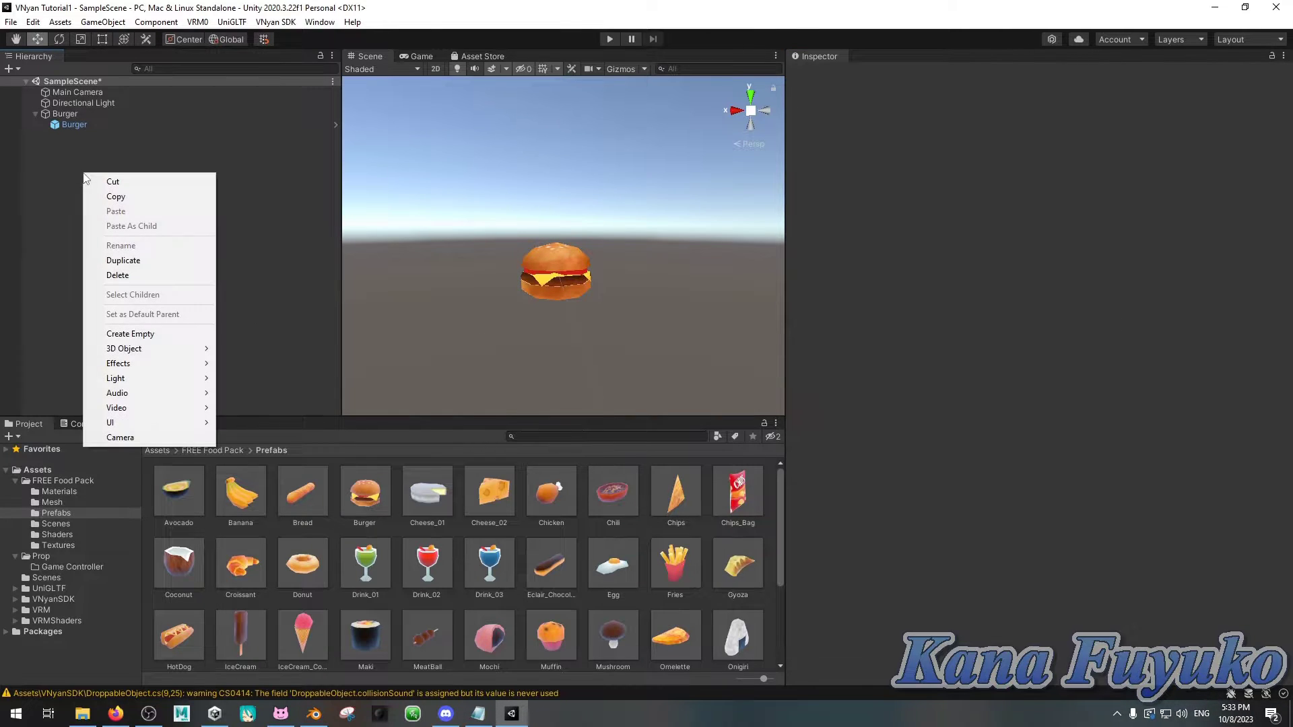
click(138, 336)
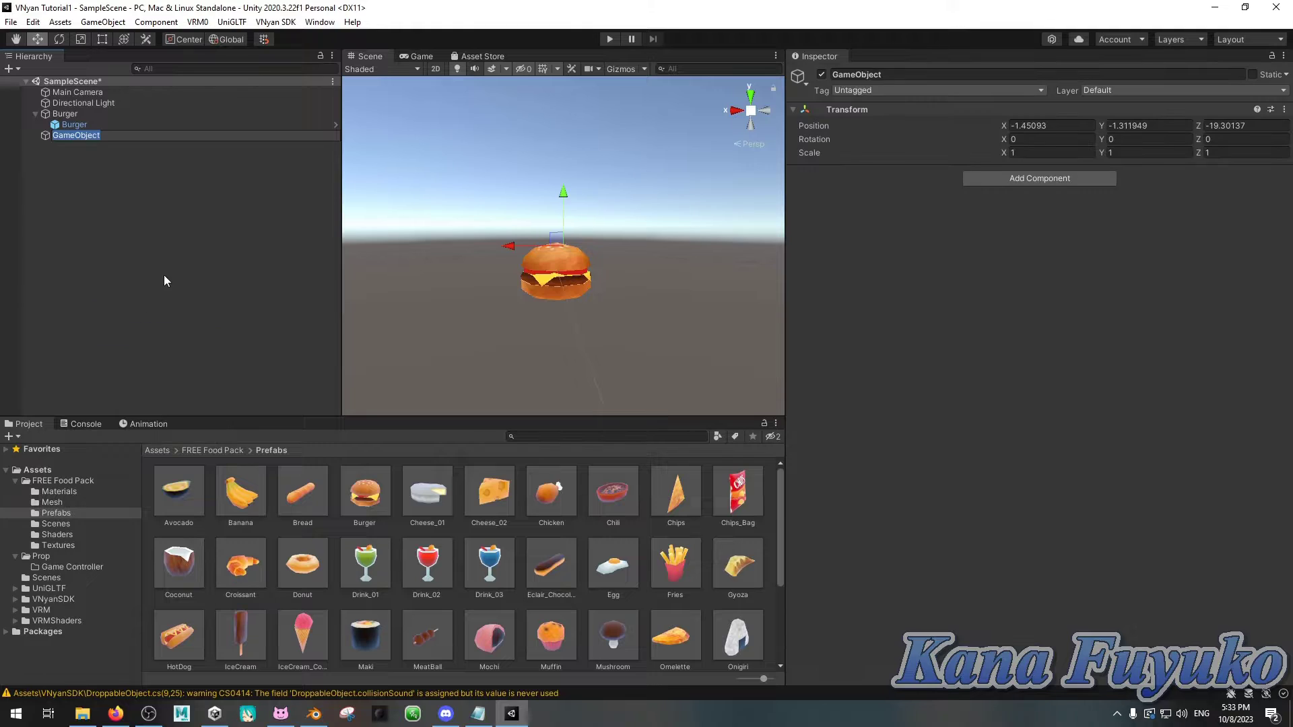
text(Particle )
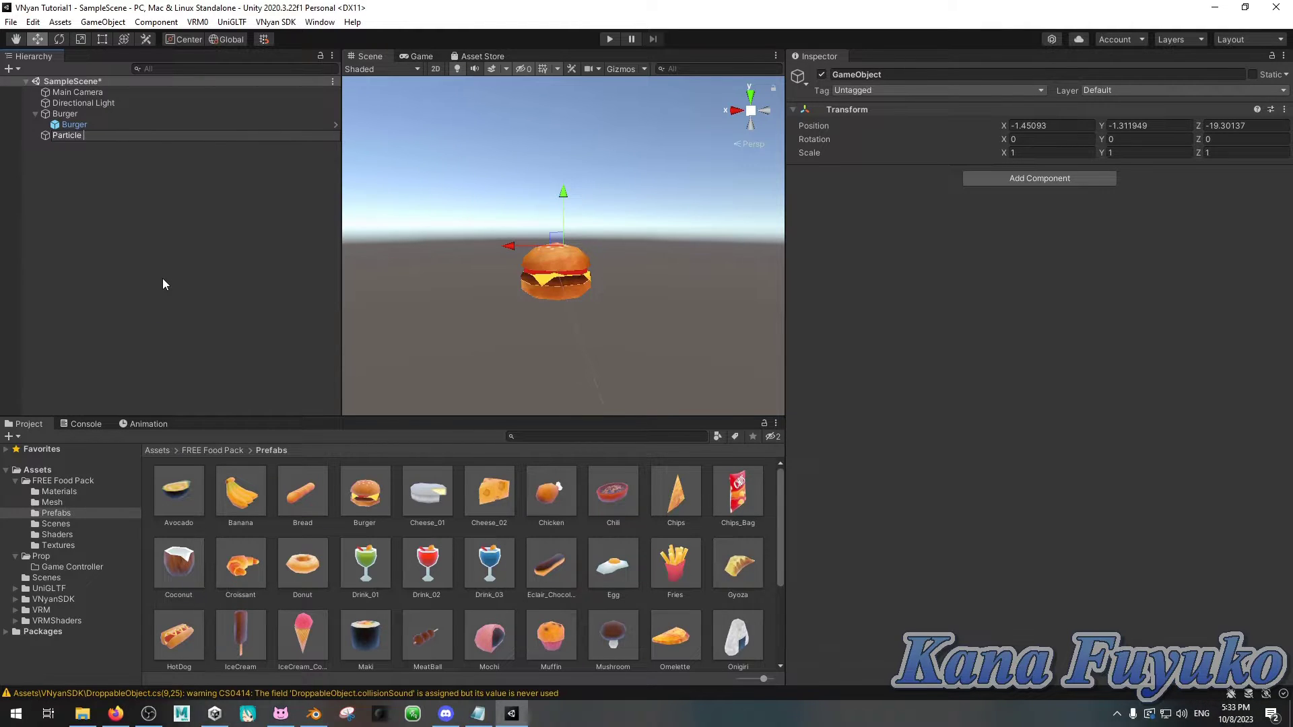
text(Contai)
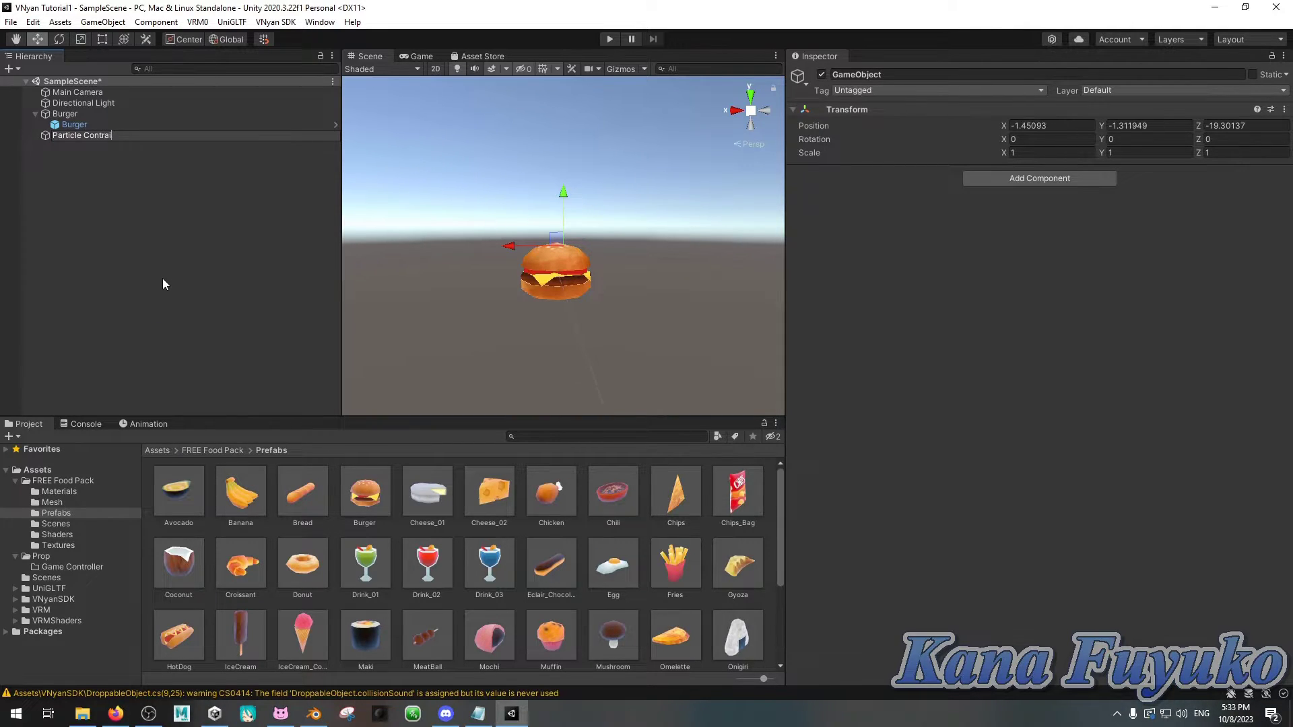
text(ner)
key(Return)
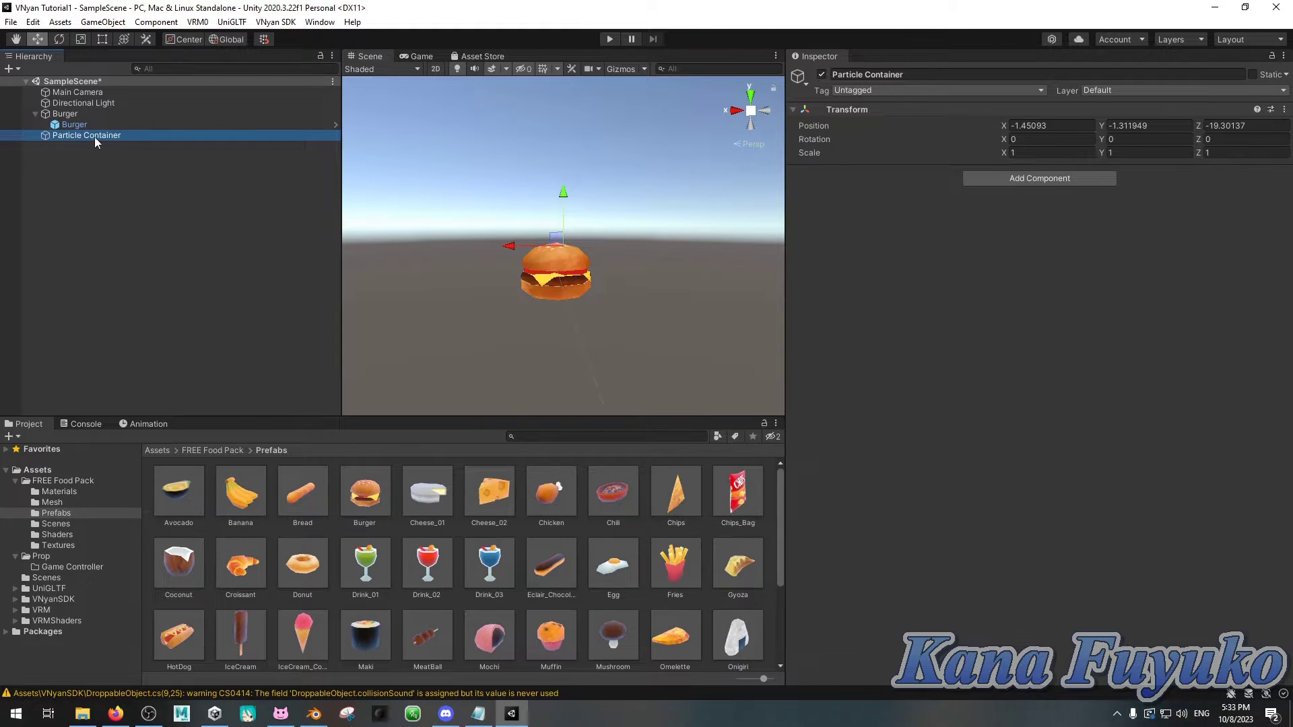
Step: Nest Particle Container under the parent Burger object and set its position to 0 on X, Y and Z
drag(94, 136, 67, 114)
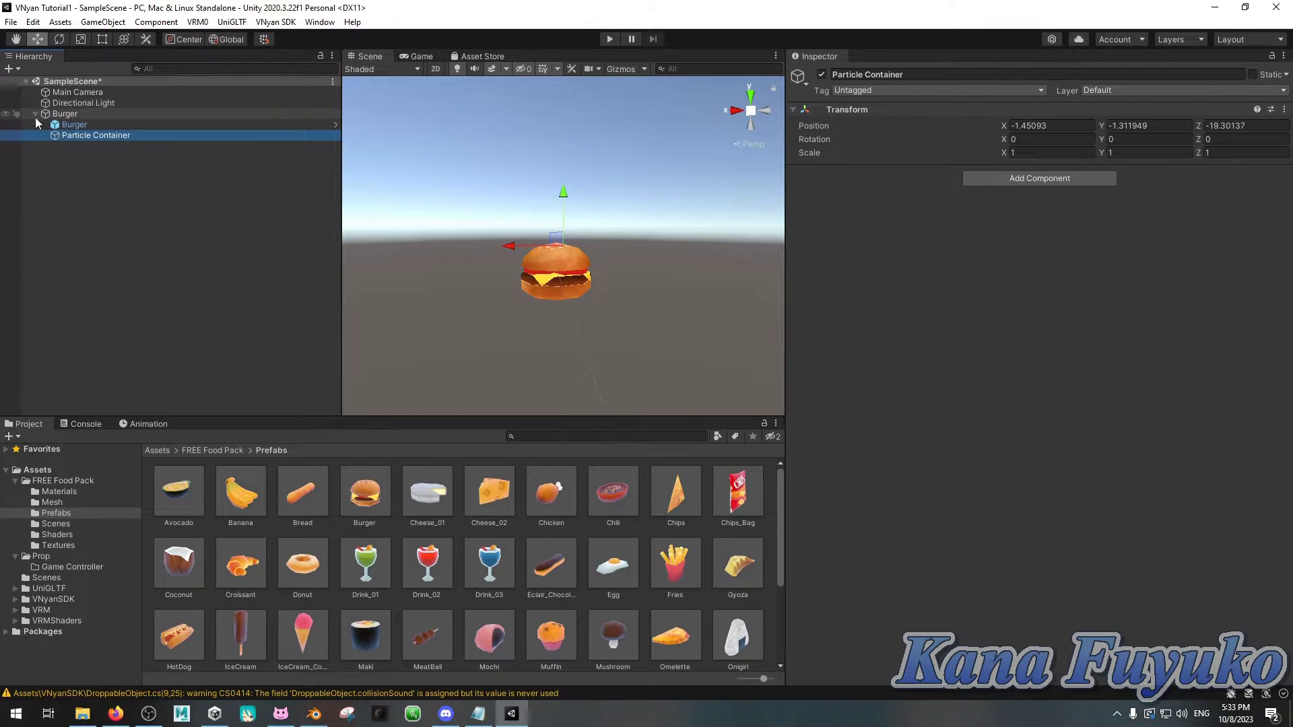
click(115, 152)
click(113, 138)
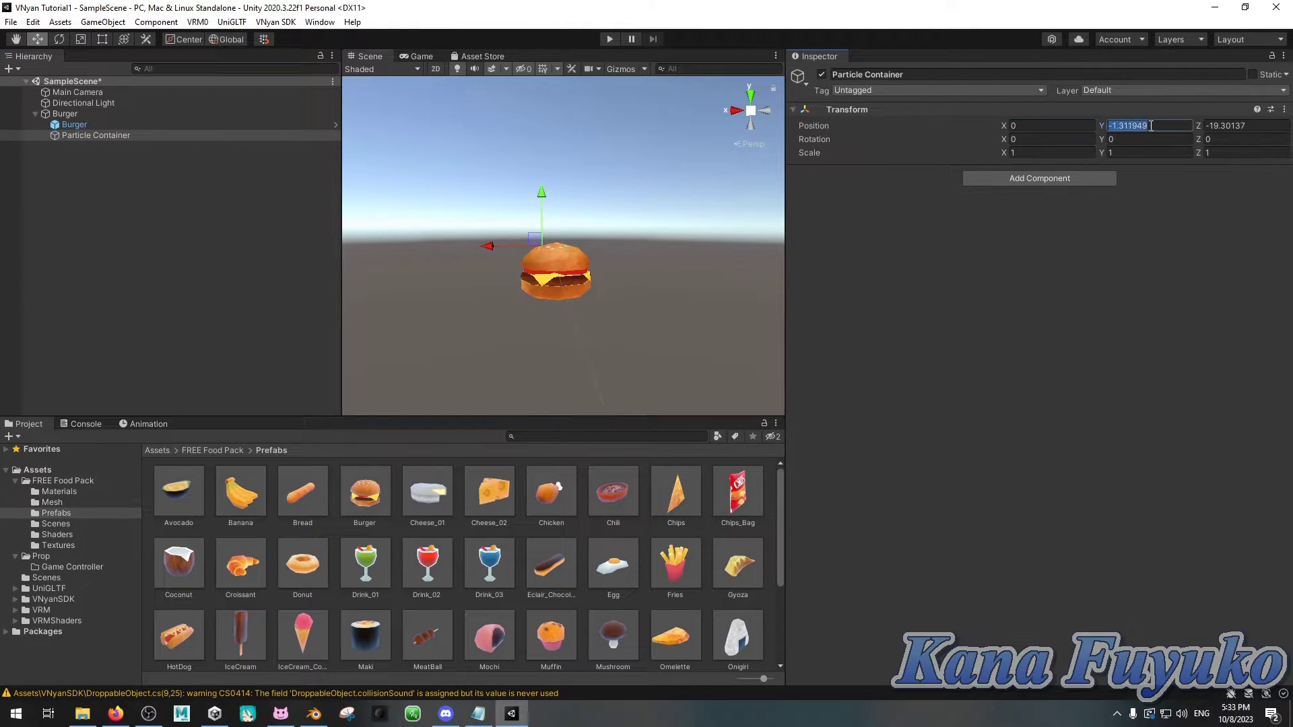
text(0)
key(Tab)
text(0)
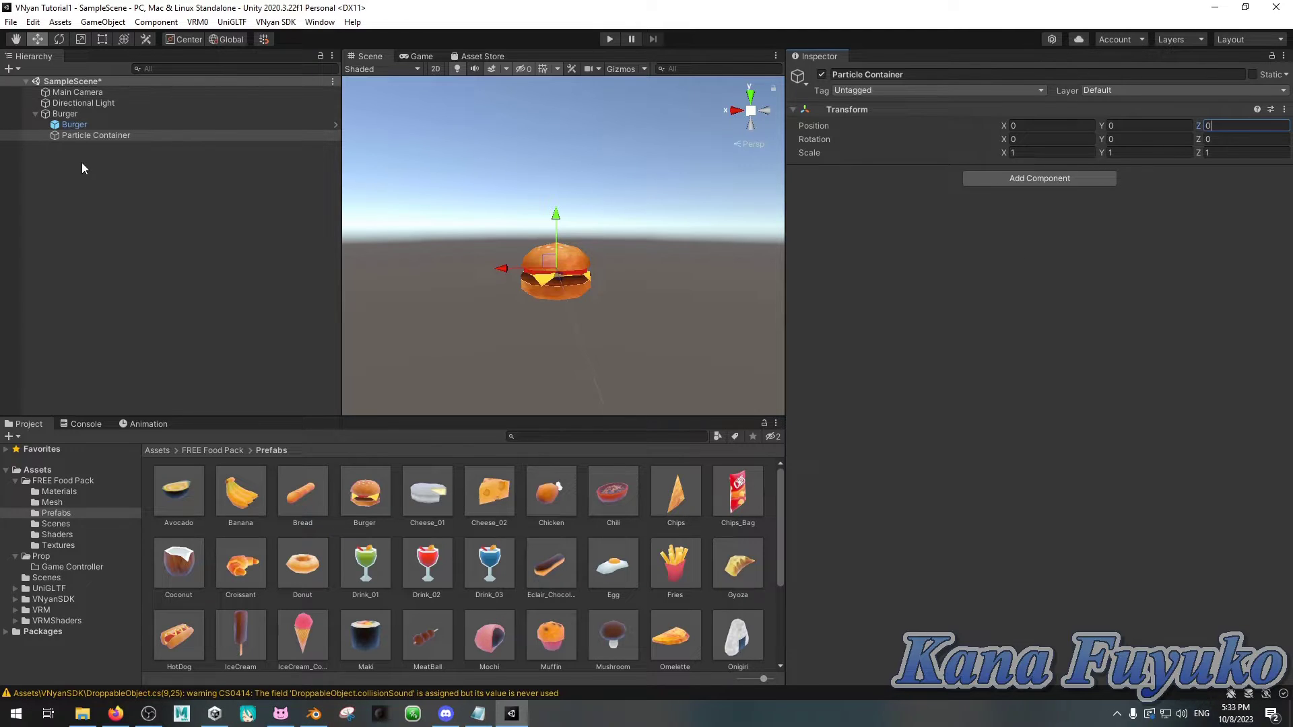
Step: Create a Particle System effect object in SampleScene, keeping its default name
click(83, 163)
right_click(81, 162)
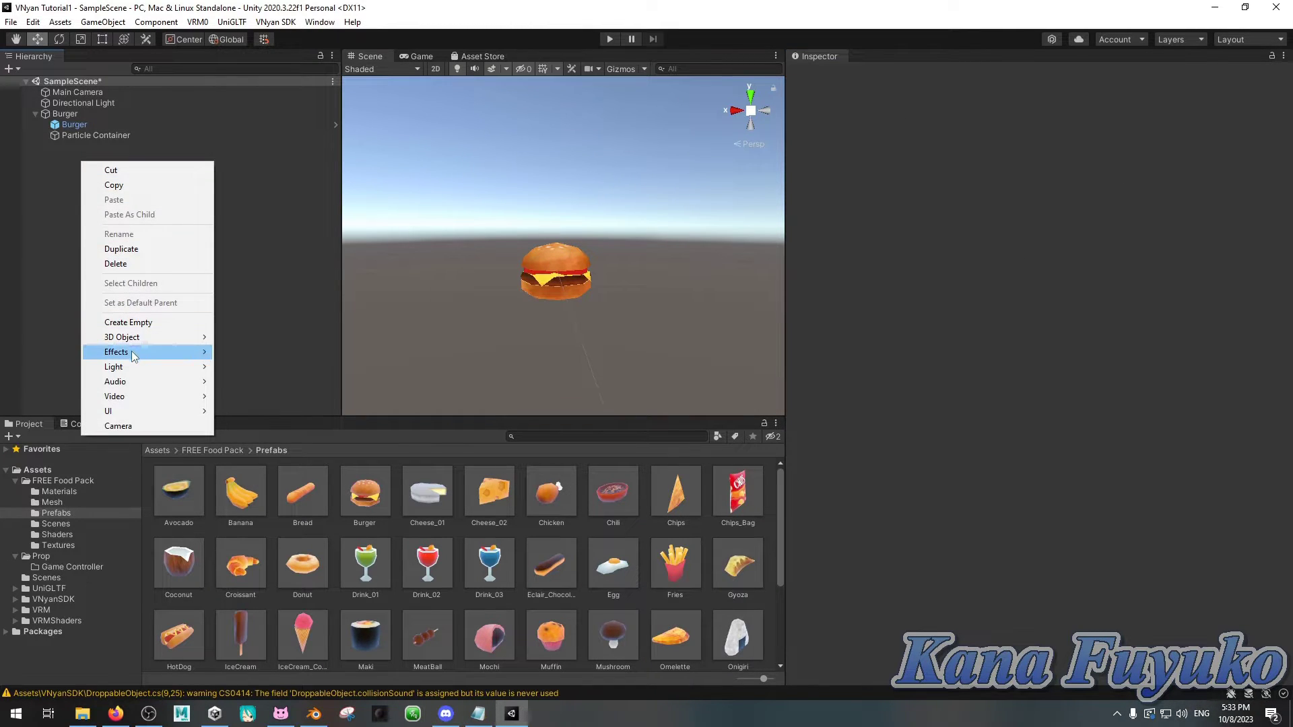
mouse_move(131, 350)
click(265, 350)
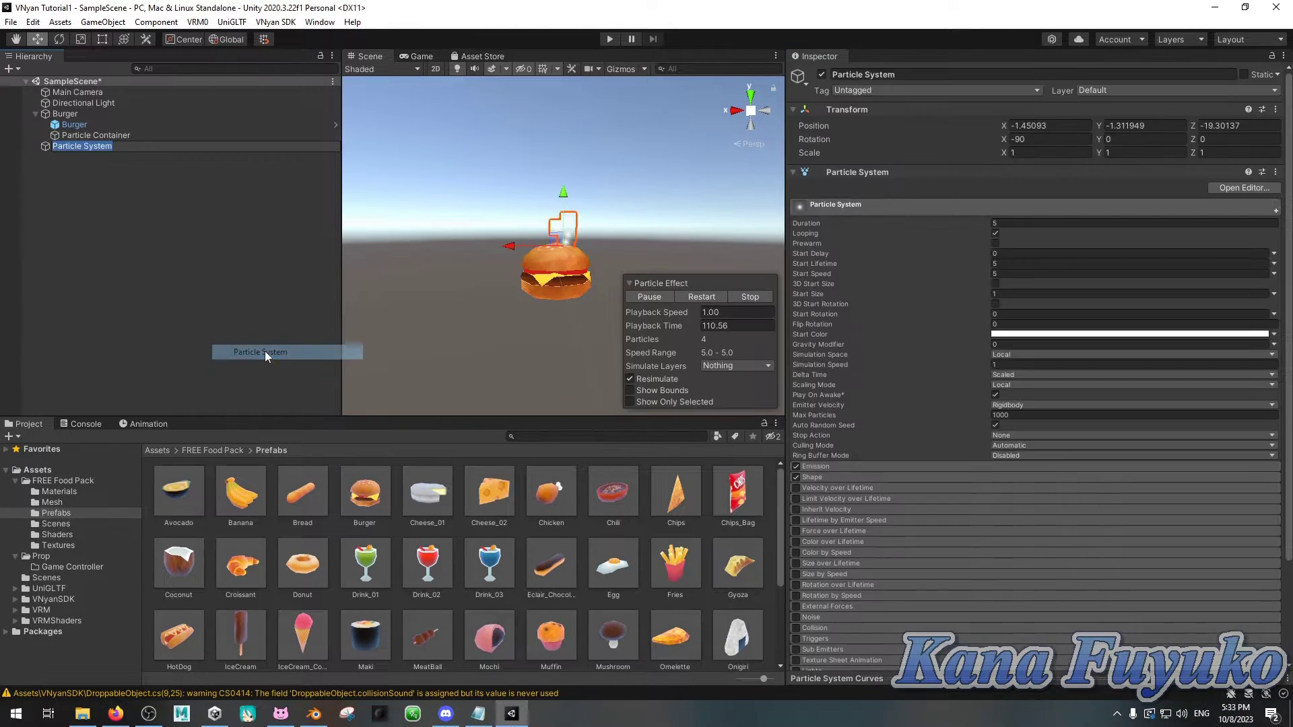
click(90, 177)
Step: Set the Particle System's position to 0 on X, Y and Z
click(82, 145)
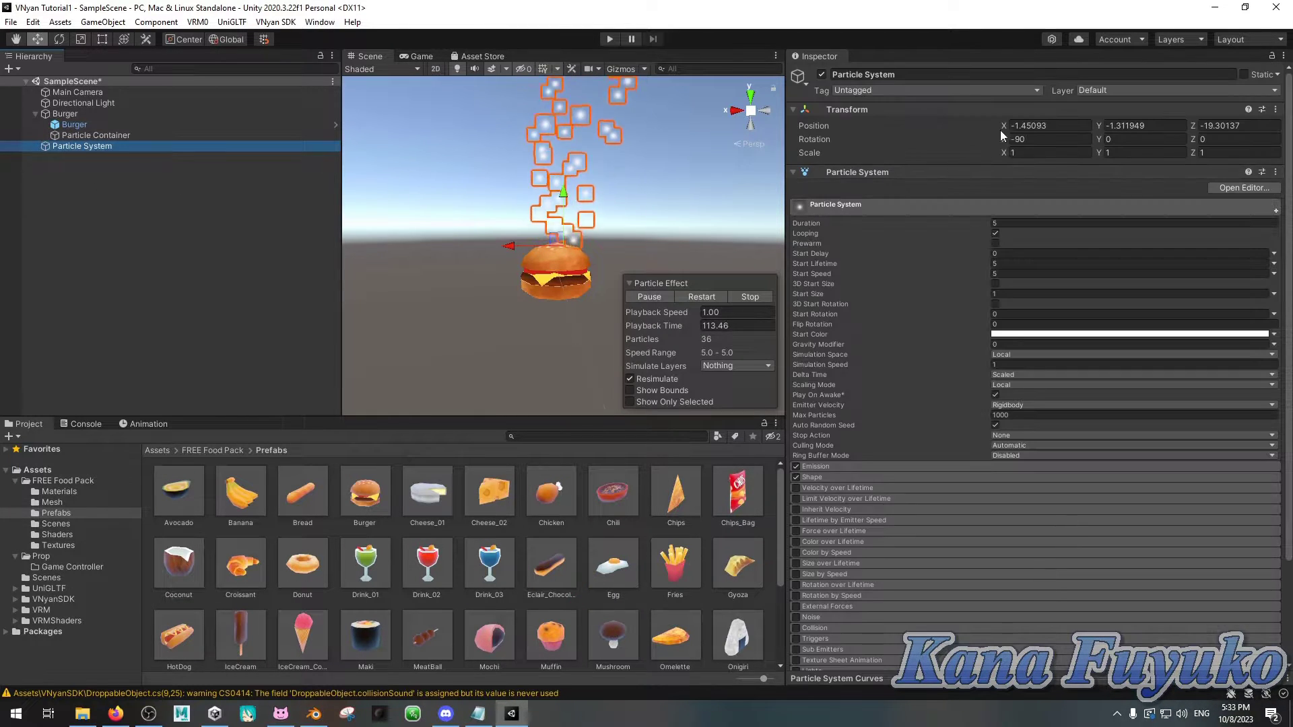
click(1037, 126)
text(0)
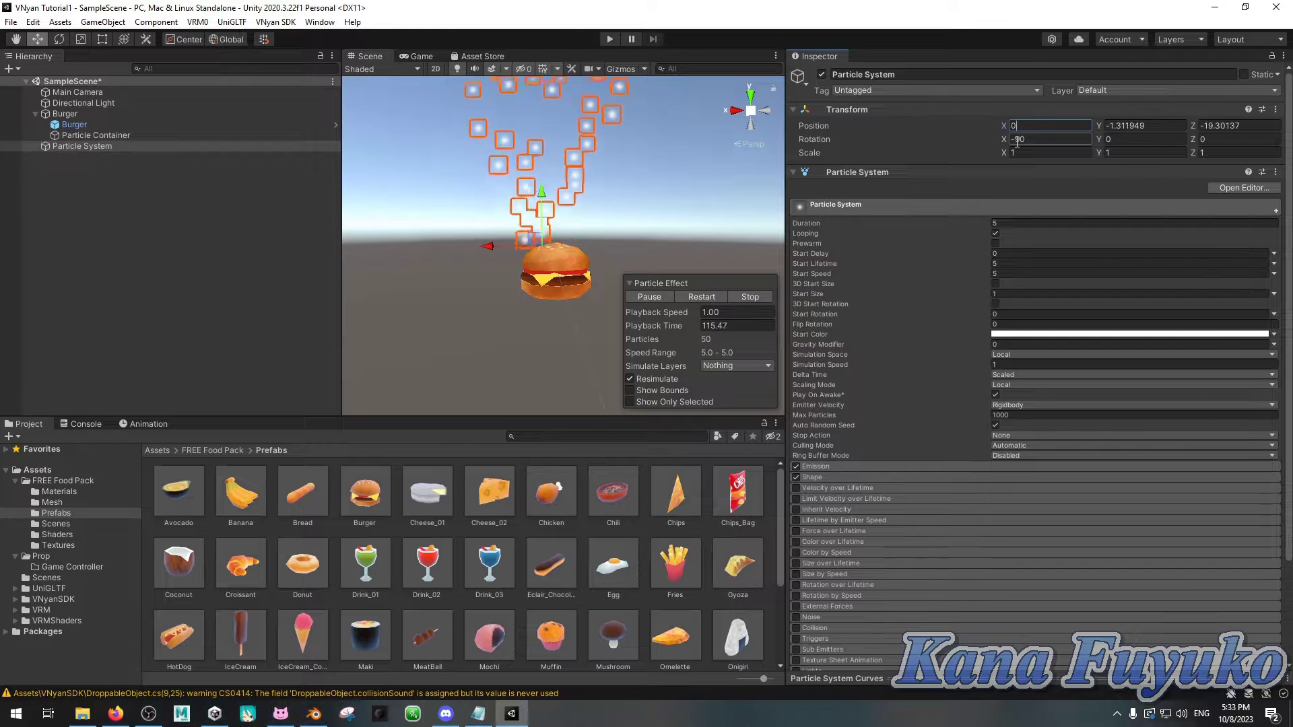
key(Tab)
text(0)
key(Tab)
text(0)
key(Return)
Step: Nest the Particle System under Particle Container in the Burger hierarchy
alt+drag(451, 297, 463, 256)
scroll(464, 275, down, 5)
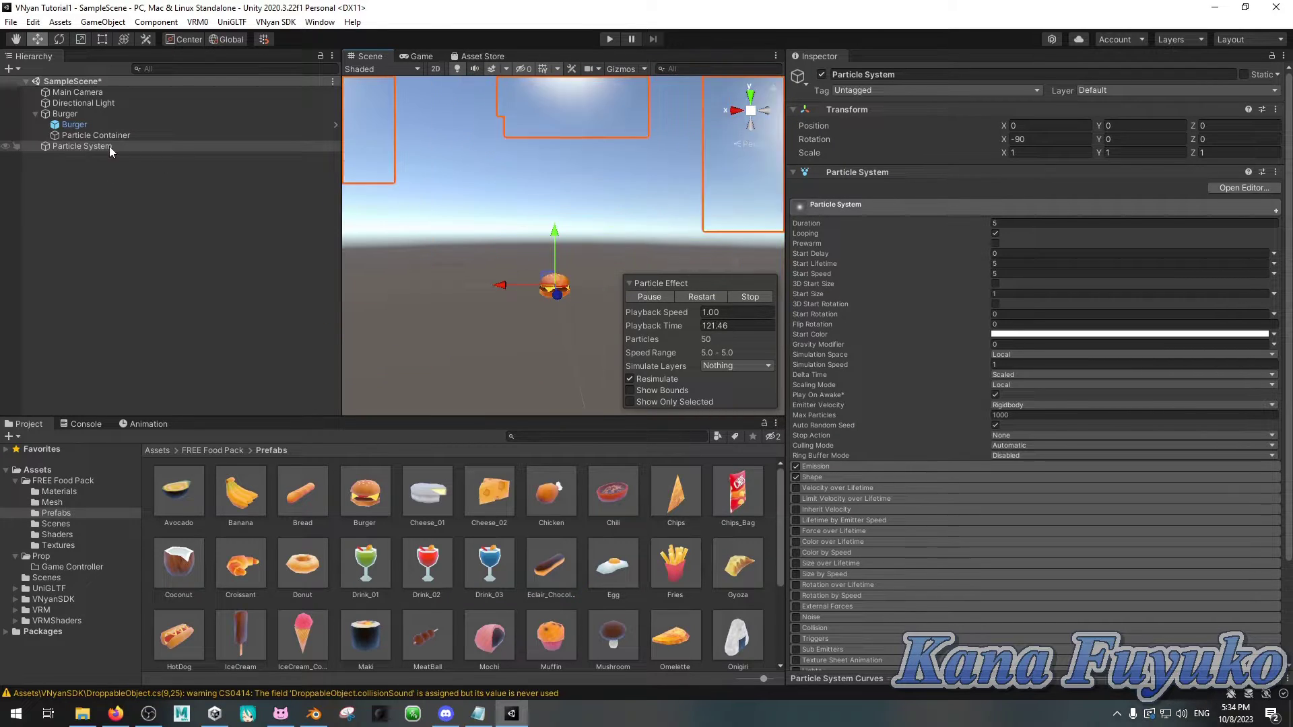
drag(78, 146, 107, 135)
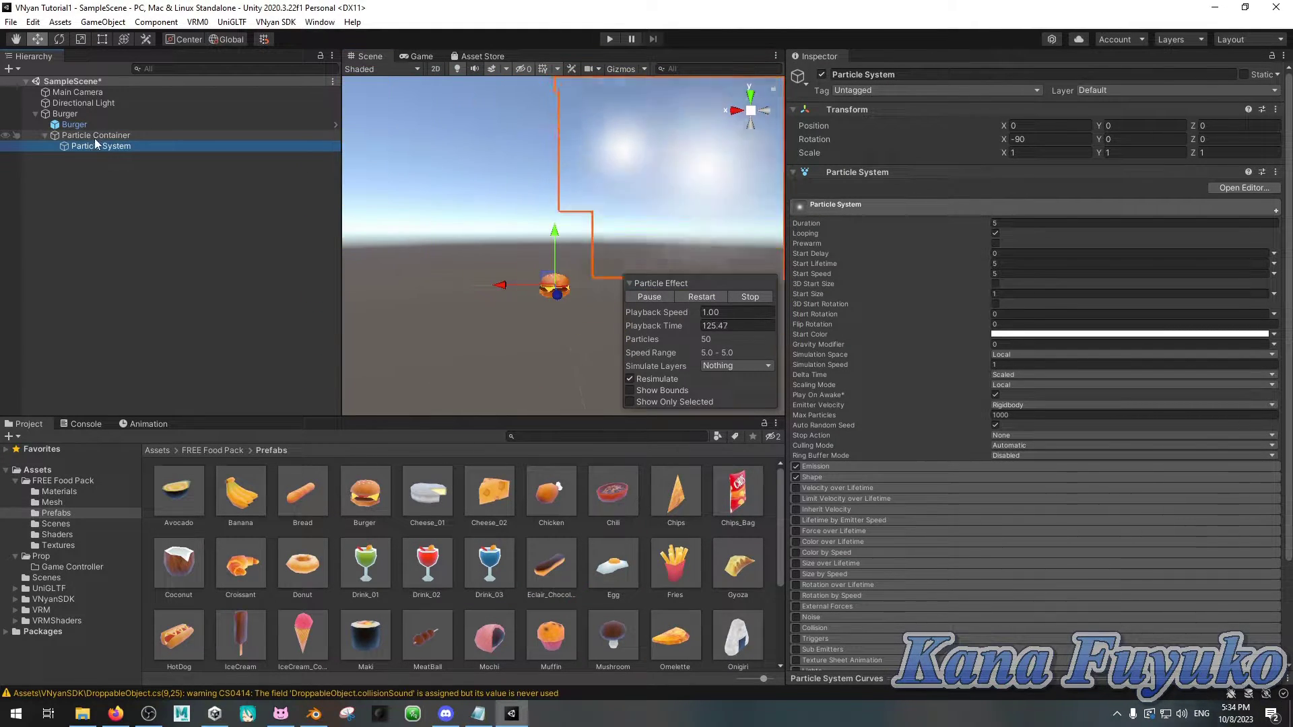
click(45, 135)
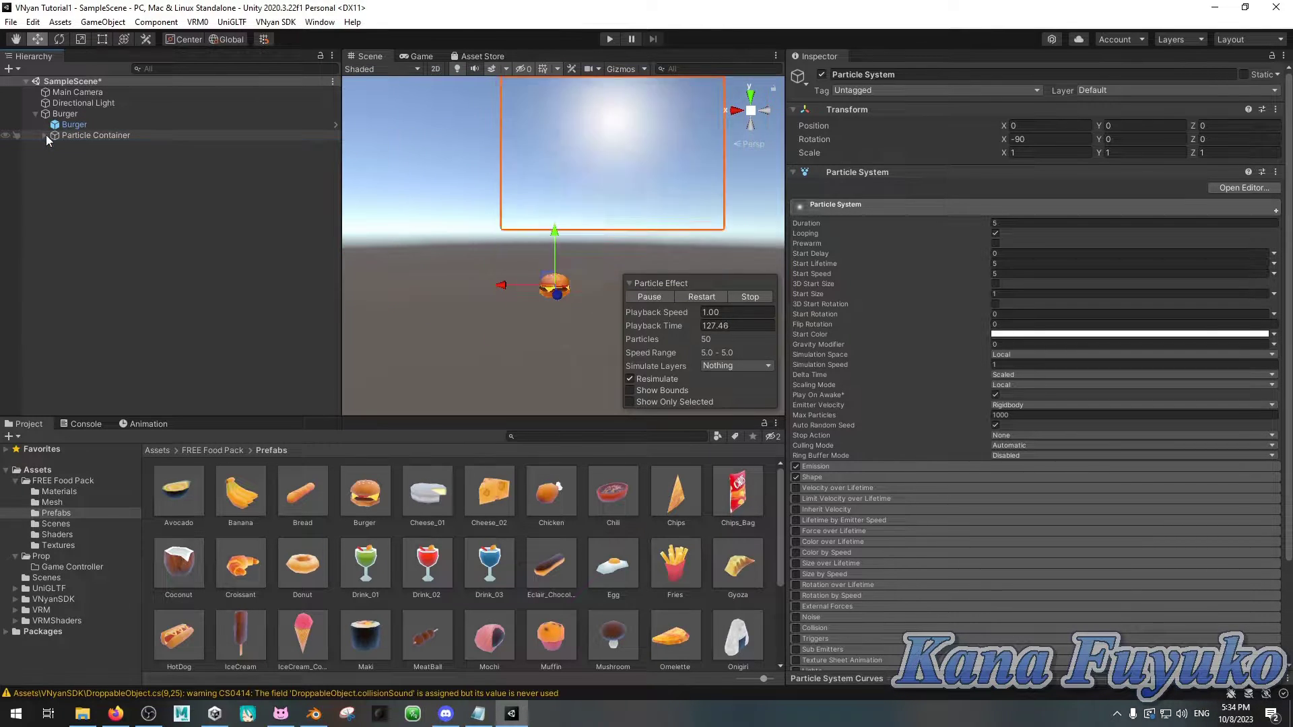
click(45, 135)
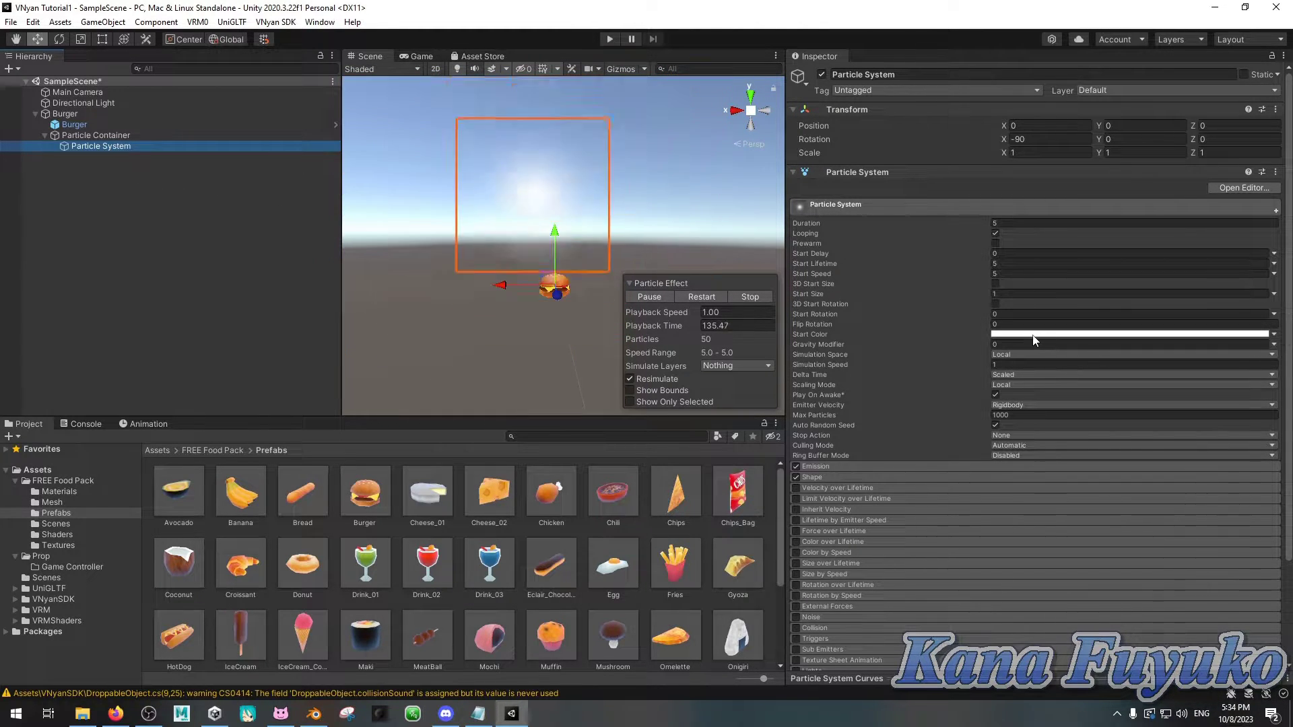
Step: Set the Particle System's start color to the brown 6B290C sampled from the burger's patty
scroll(464, 239, up, 10)
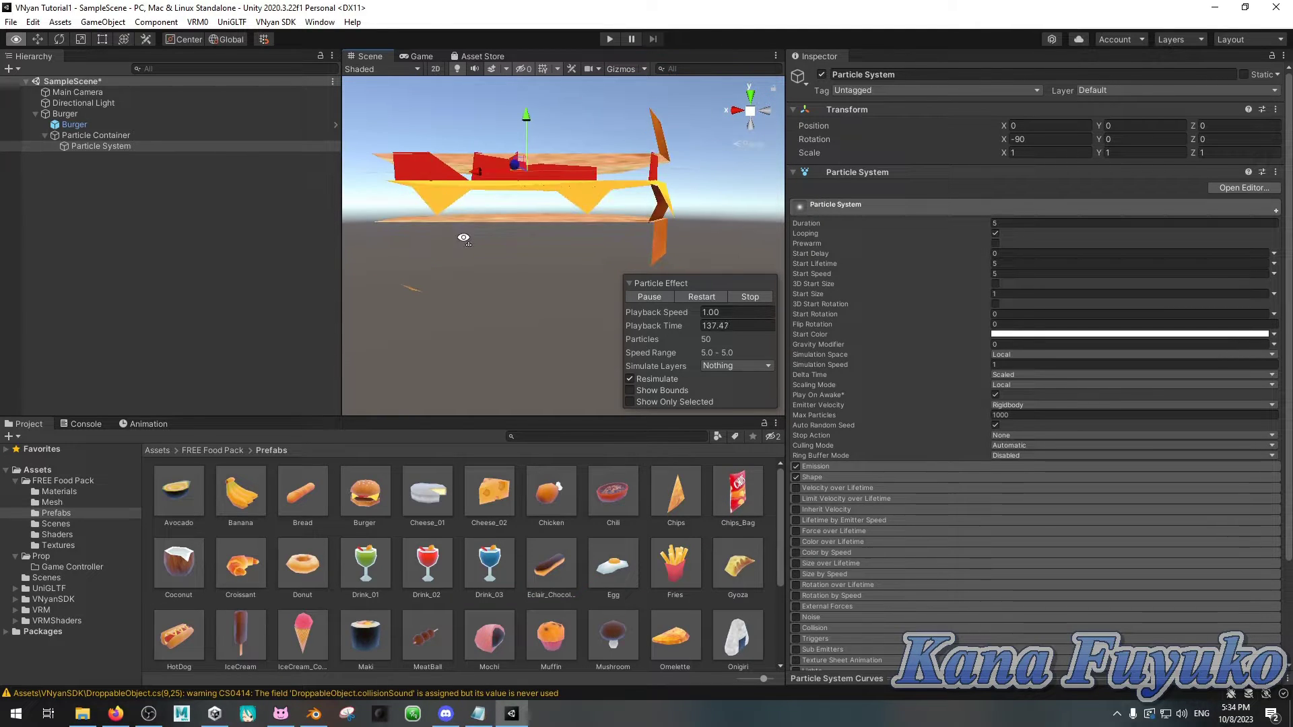
scroll(464, 238, down, 10)
click(1090, 334)
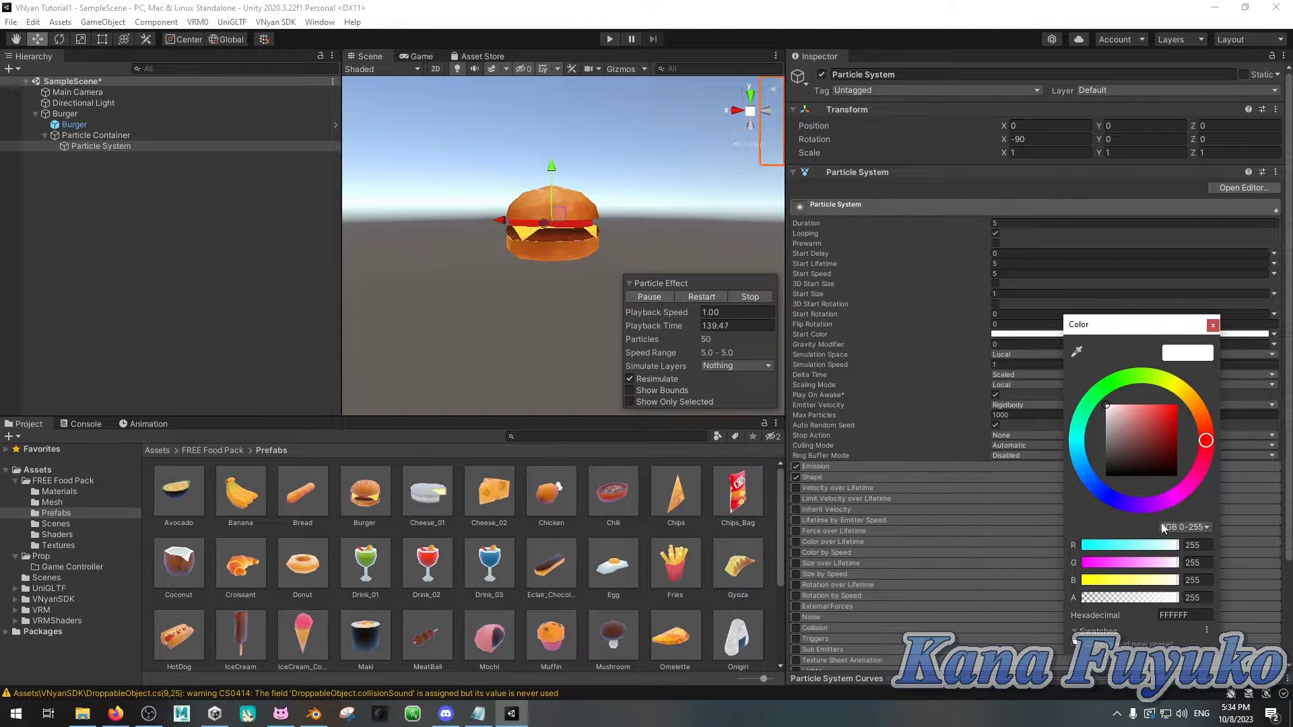
click(1075, 351)
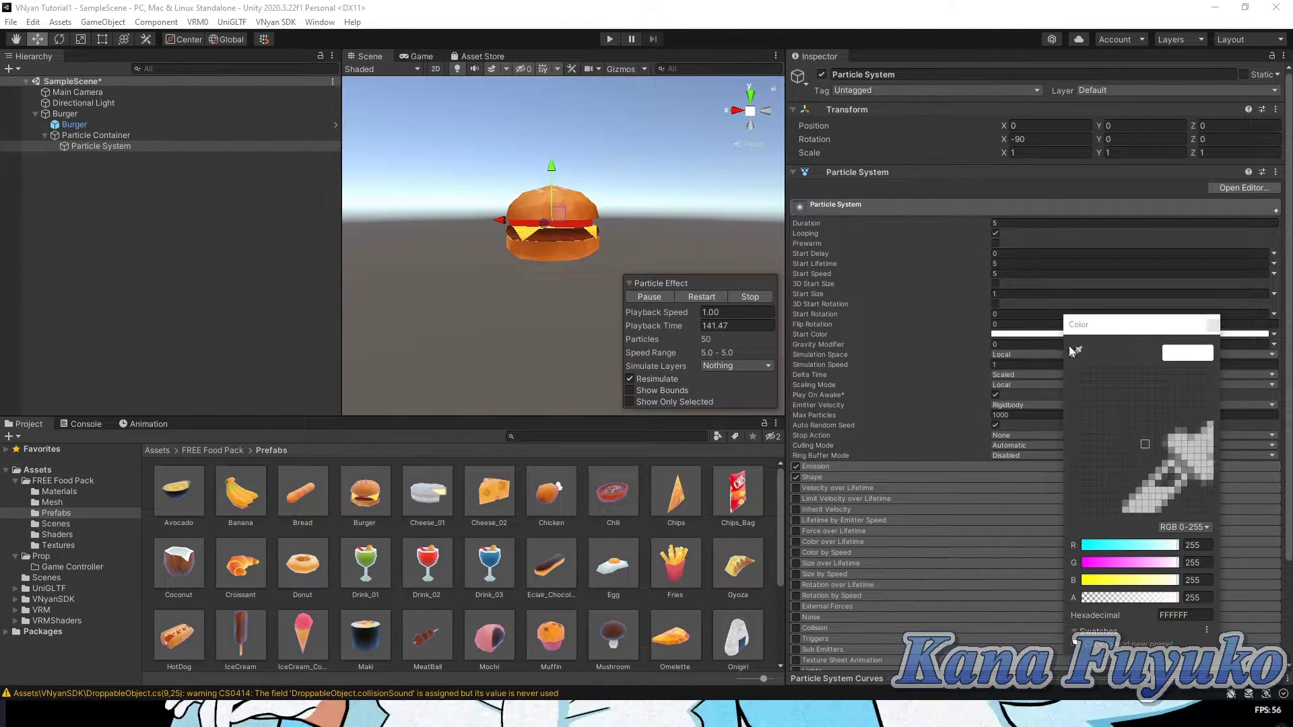
click(560, 236)
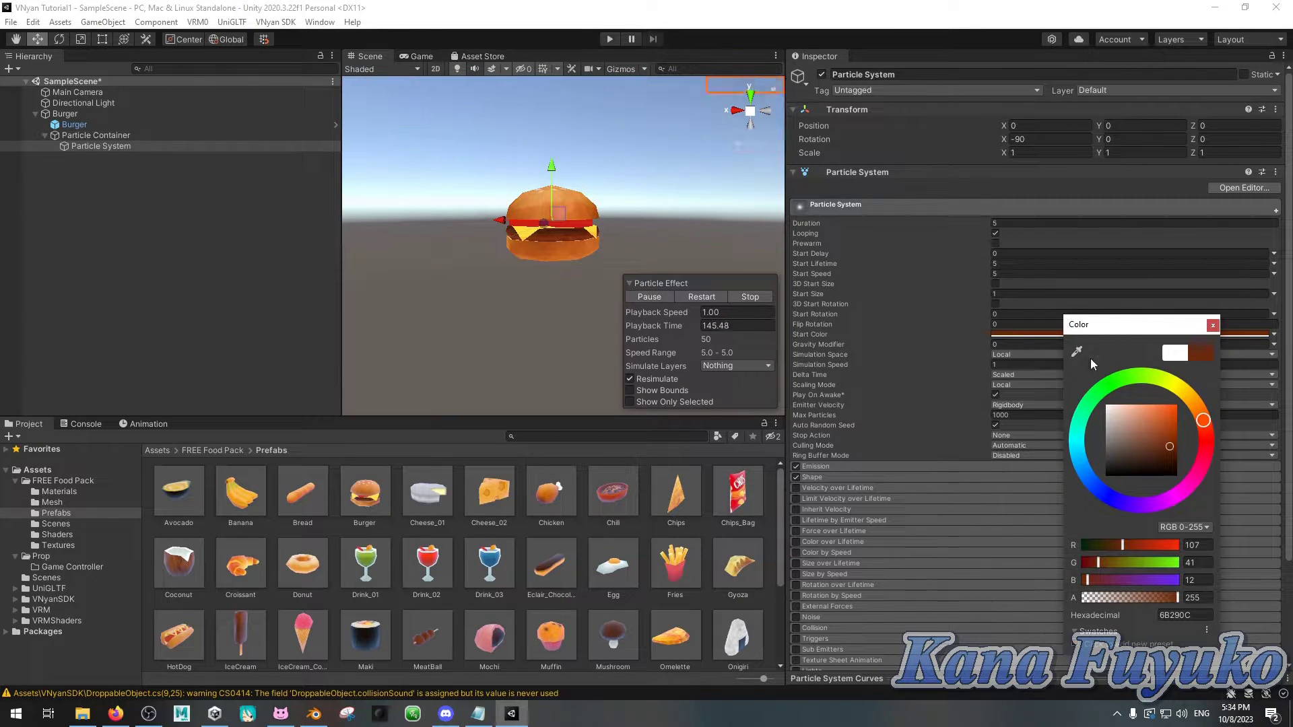
key(Escape)
scroll(575, 158, down, 5)
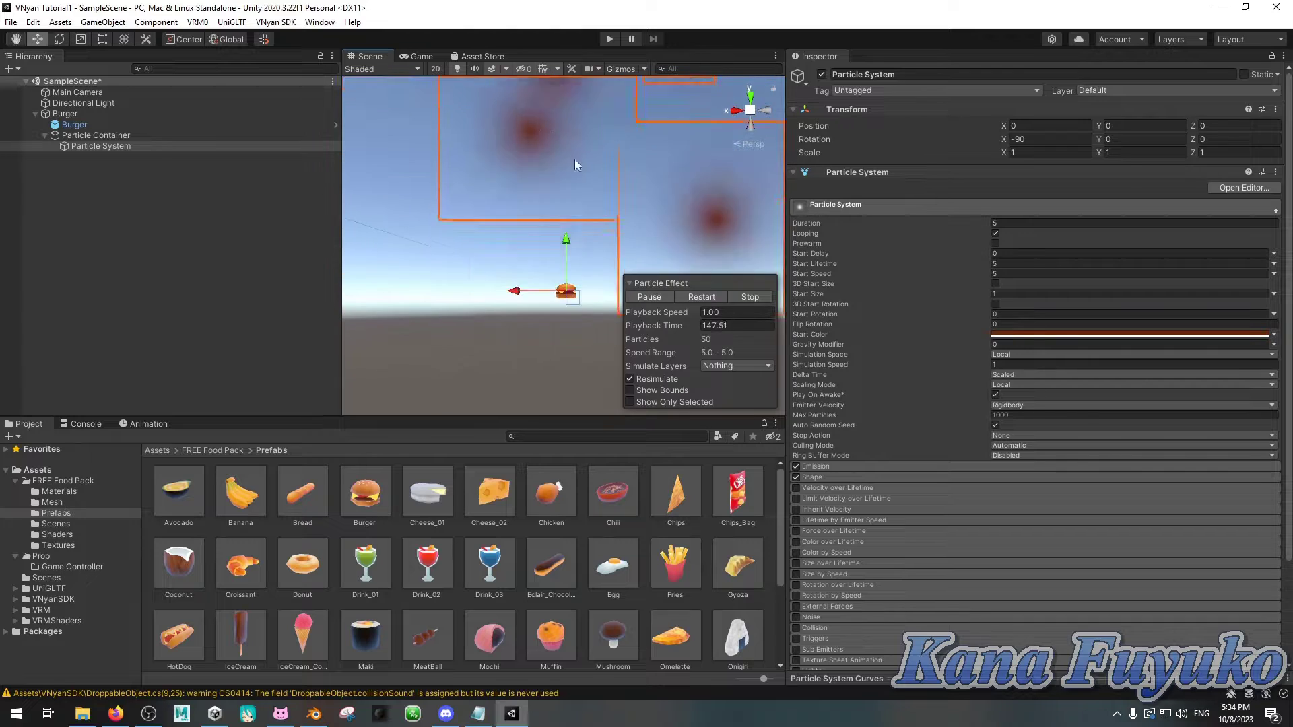
key(f)
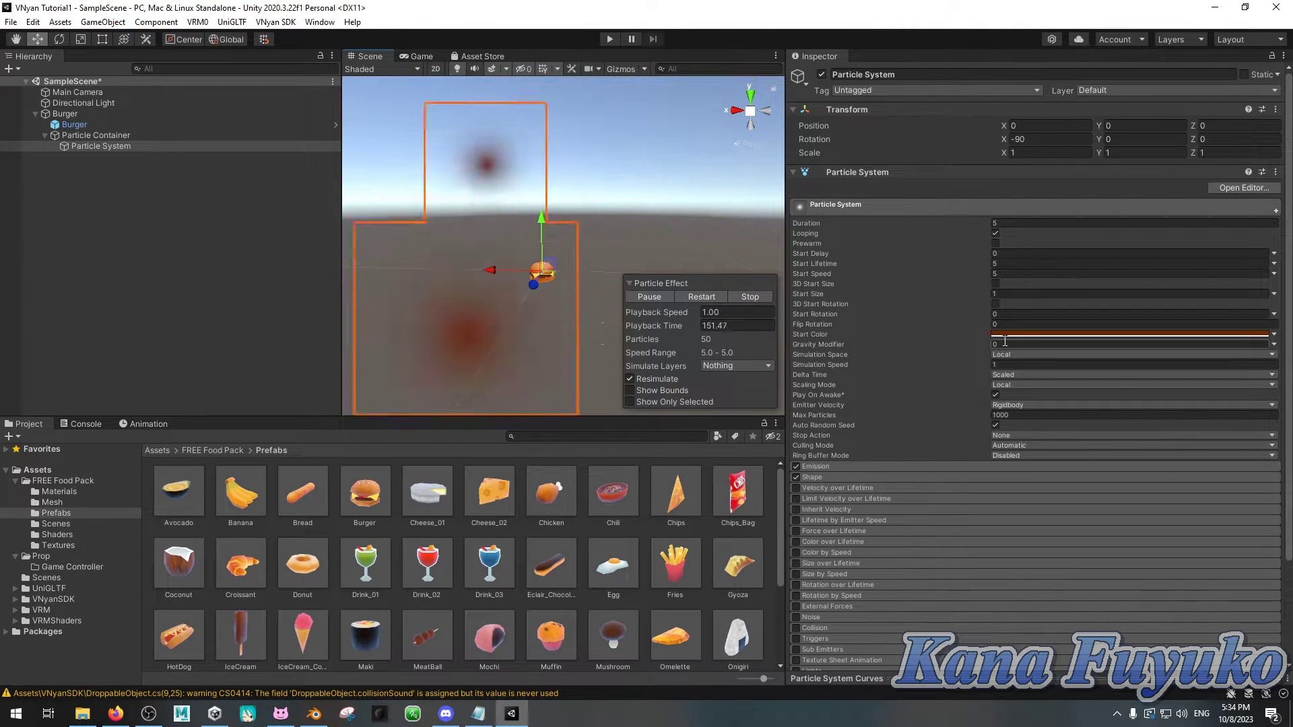
Step: Limit the Particle System to a maximum of 5 particles
click(1046, 414)
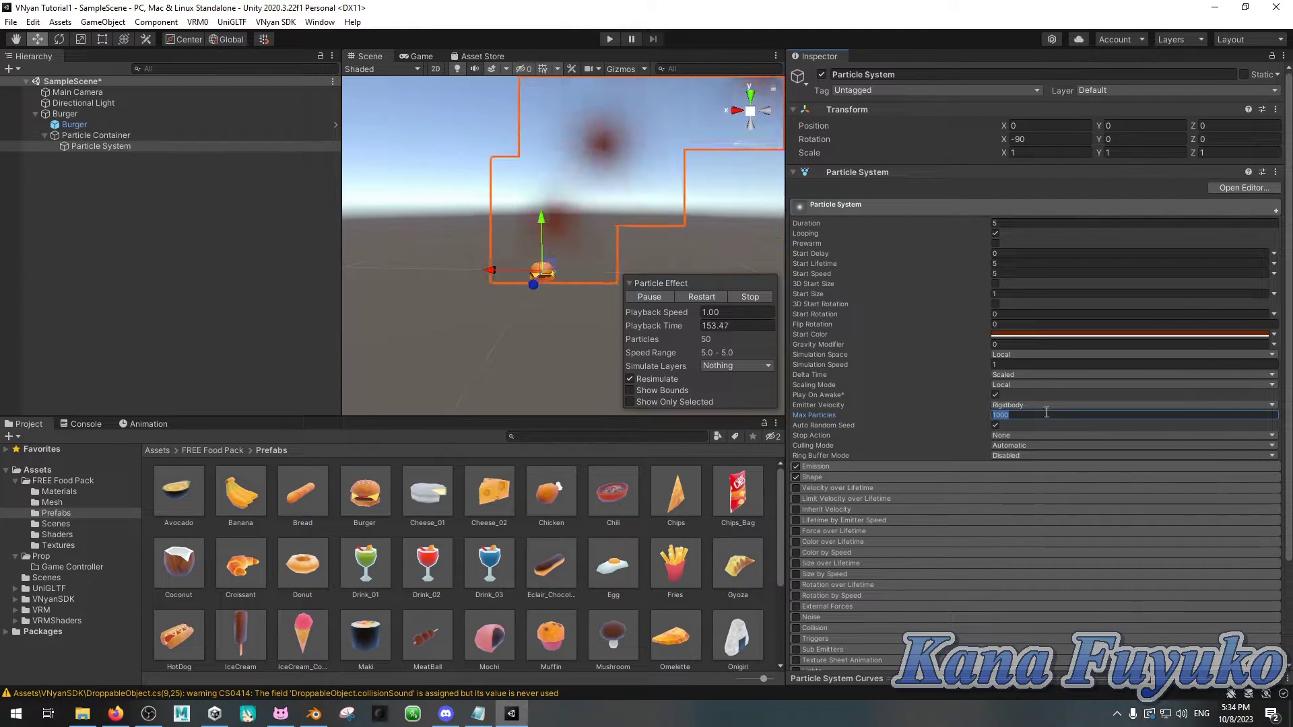
text(5)
alt+drag(572, 180, 626, 196)
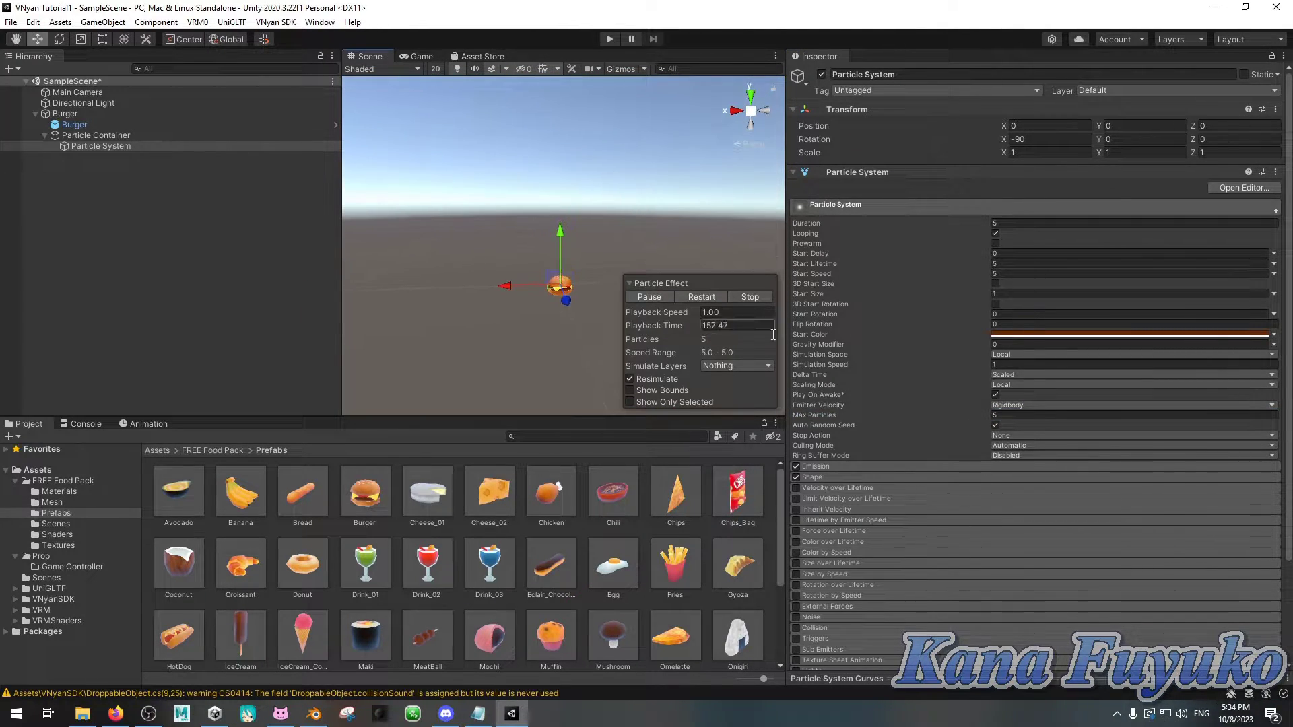
Step: Reduce the cone emitter shape's radius to 0.15 so it fits around the burger
click(837, 478)
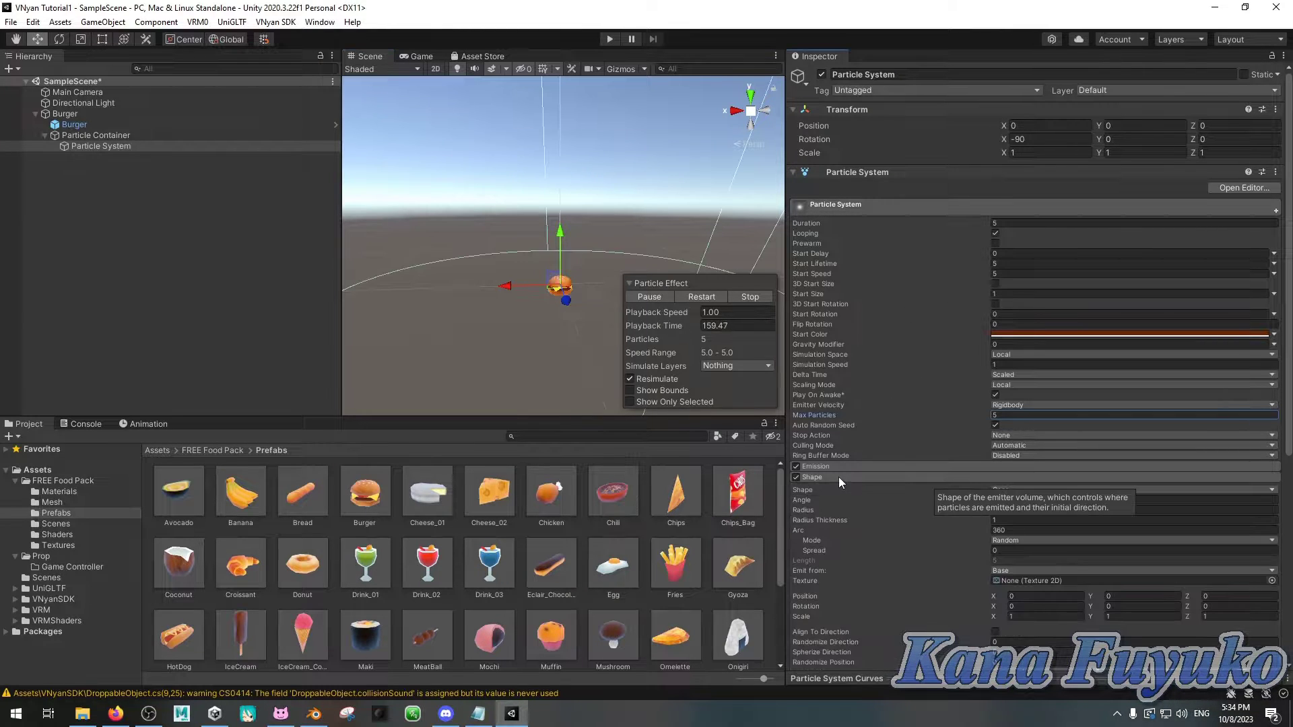
scroll(871, 438, down, 3)
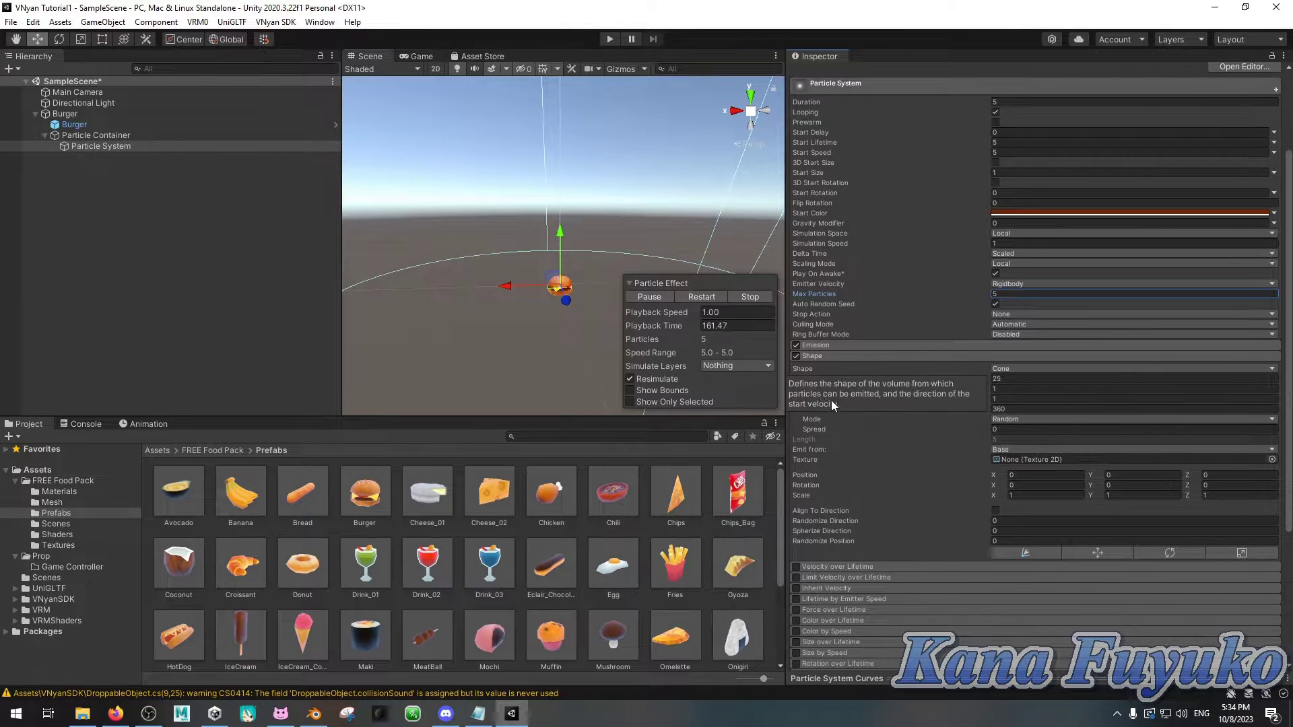
mouse_move(809, 390)
mouse_down()
mouse_move(787, 393)
mouse_move(793, 406)
mouse_up()
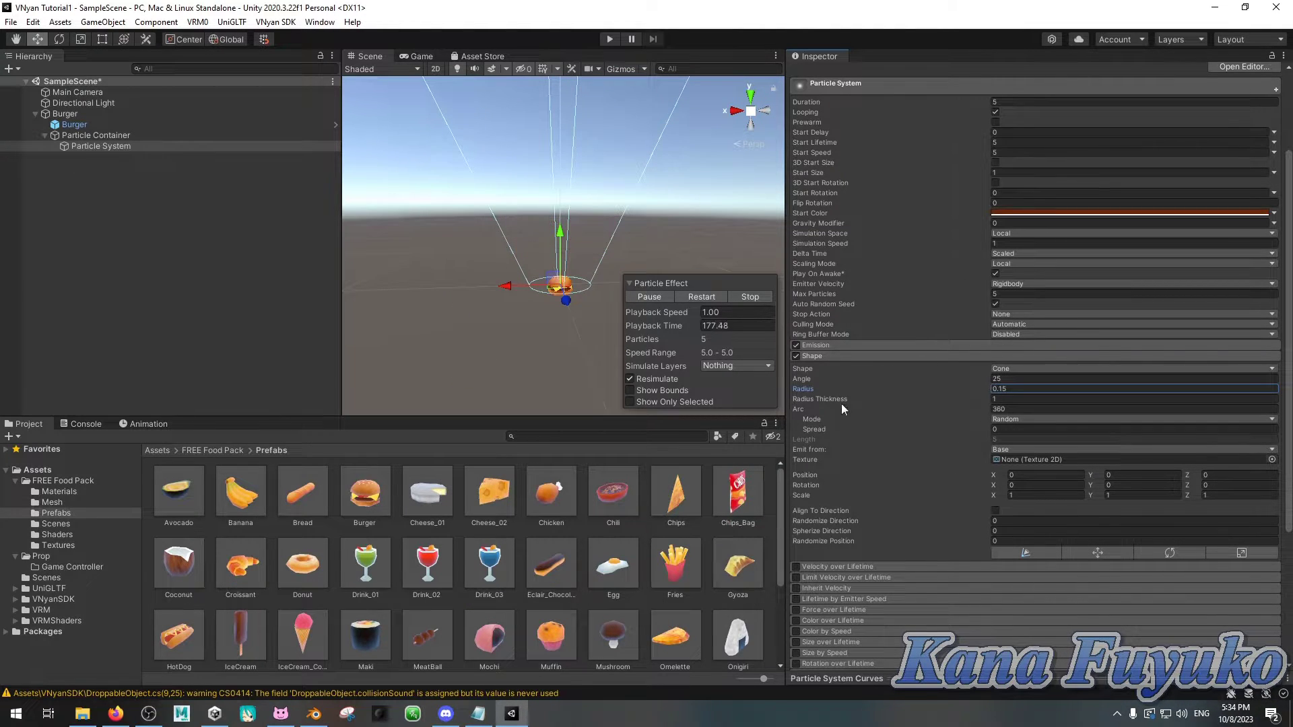
right_drag(582, 237, 582, 149)
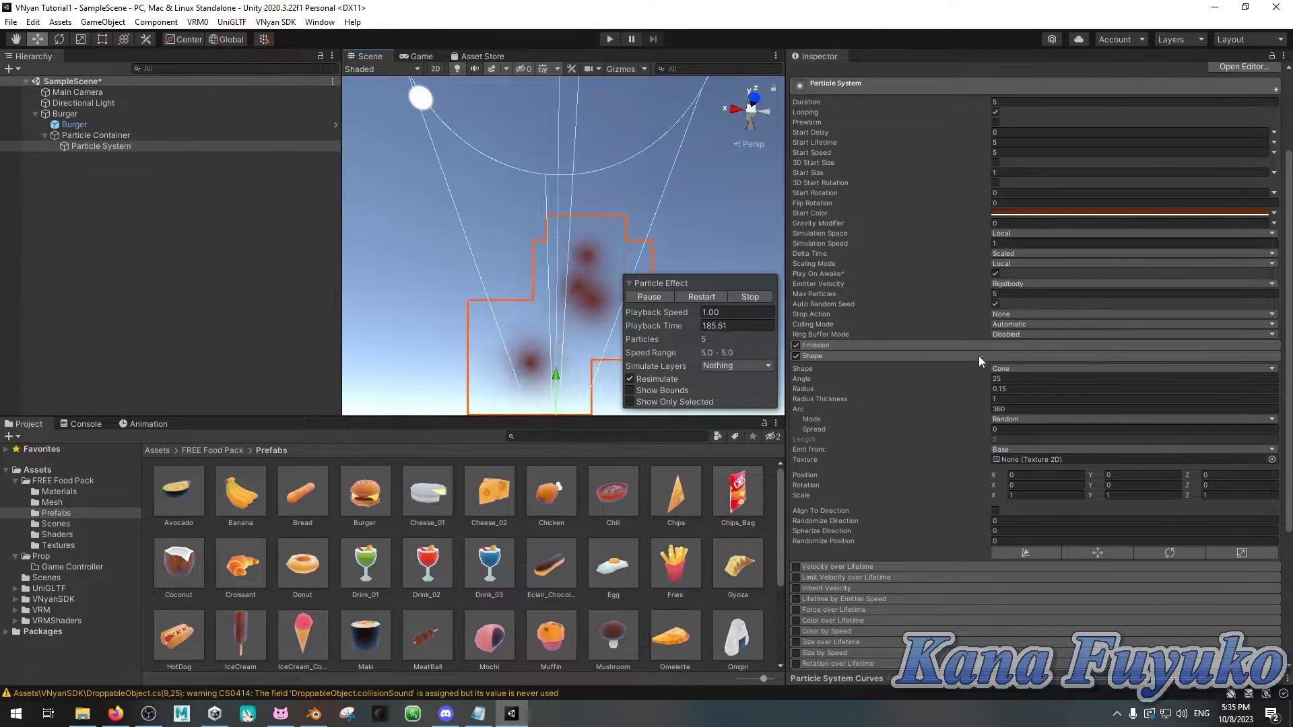
Step: Add the VNyan Particle Object component to the Particle System
scroll(979, 337, down, 3)
scroll(972, 296, up, 6)
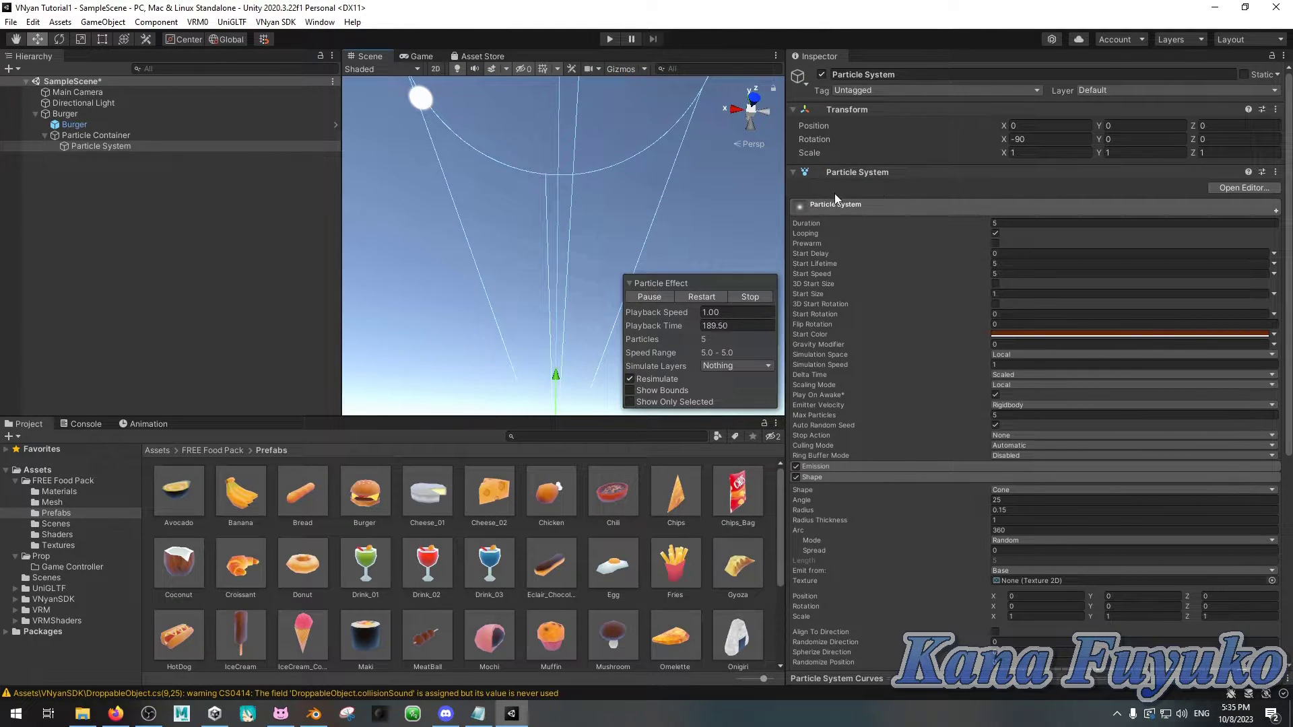
scroll(920, 325, down, 3)
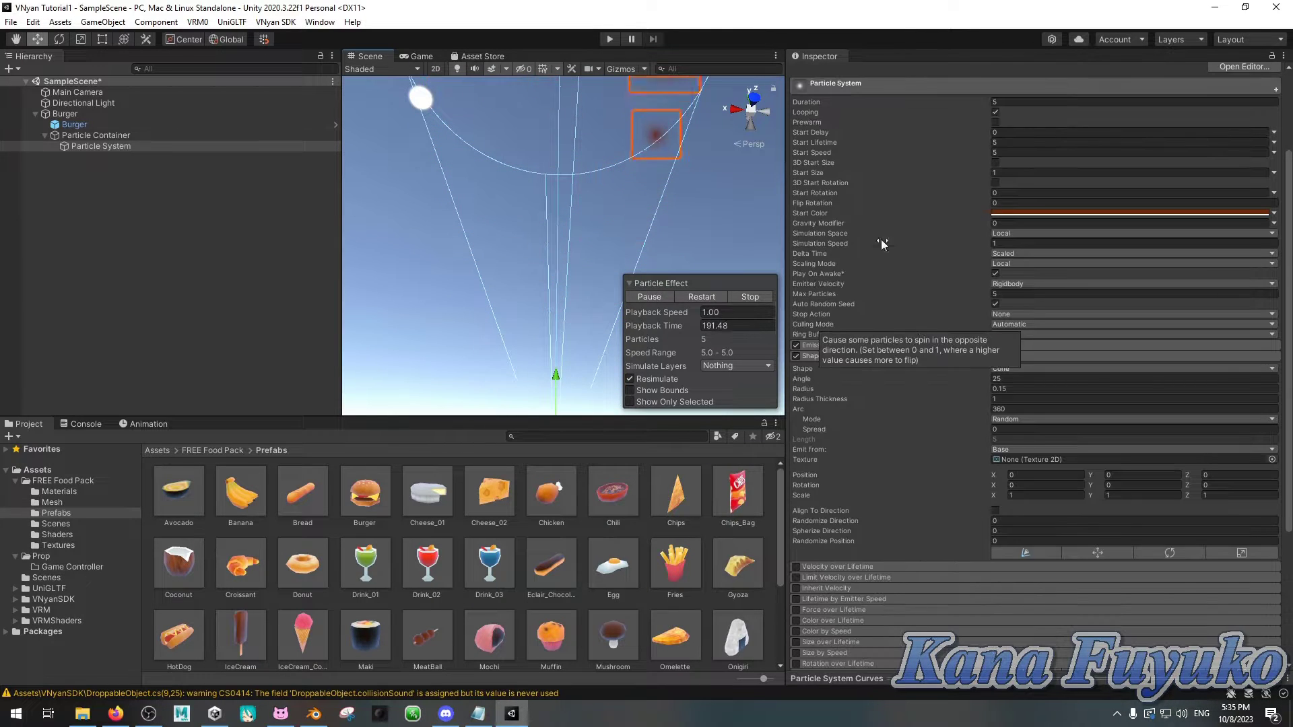
scroll(913, 373, down, 5)
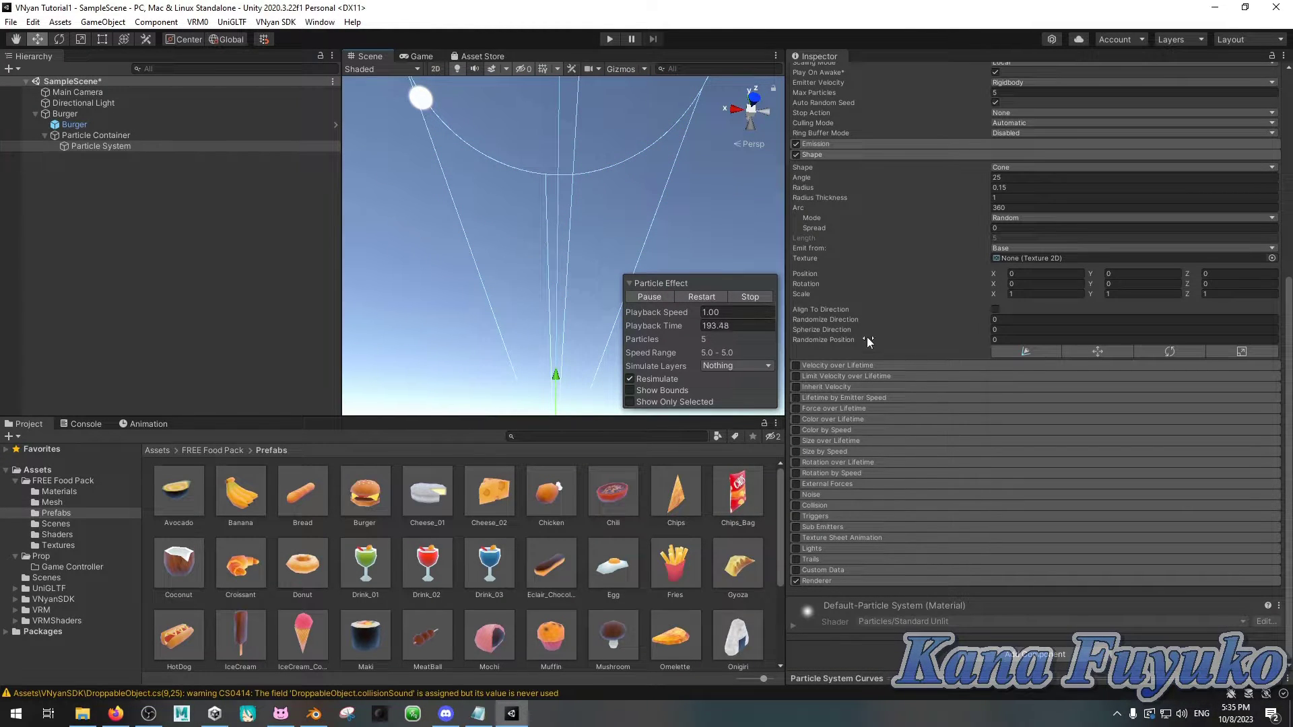
click(1034, 653)
text(partic)
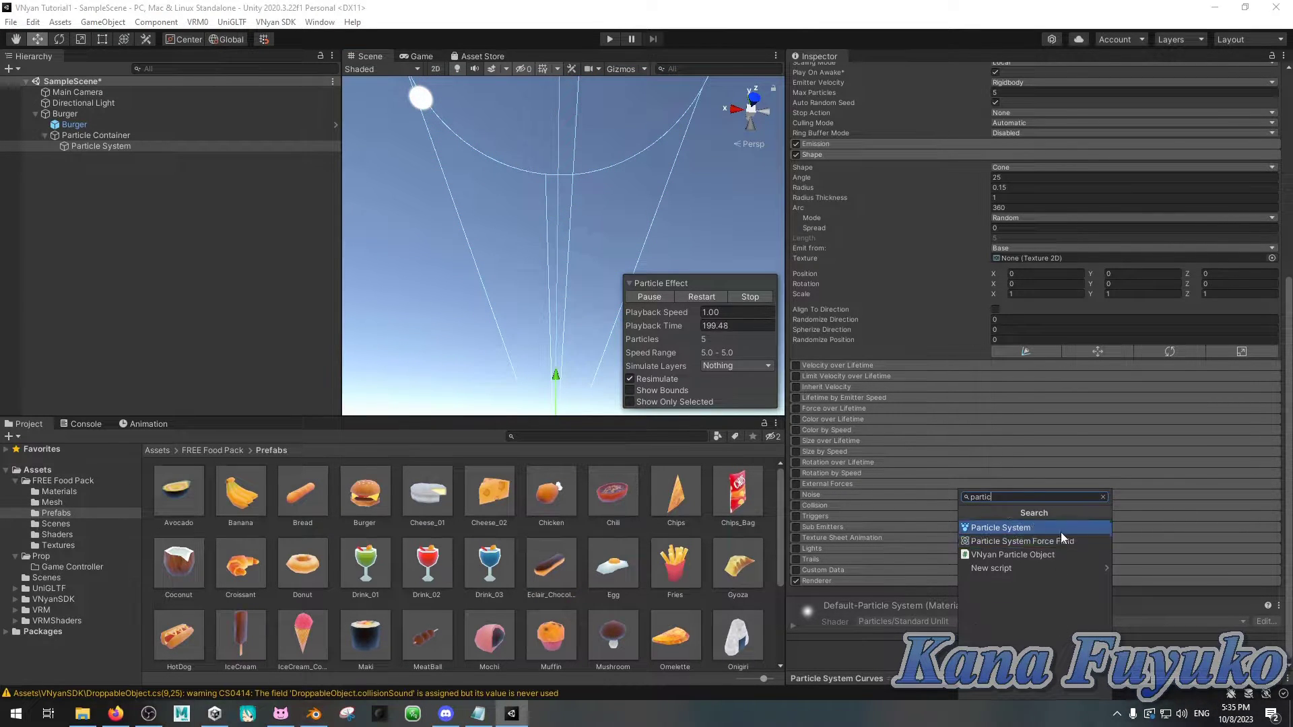
click(996, 554)
scroll(923, 511, down, 2)
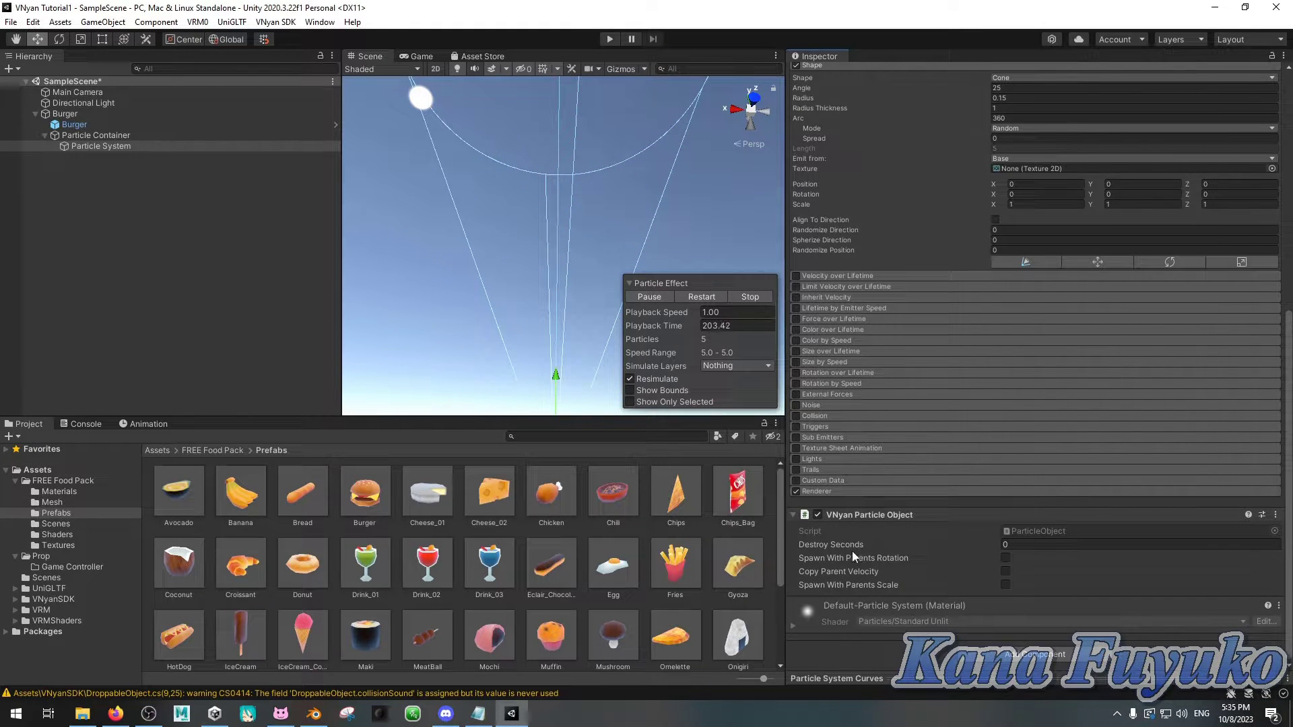
Step: Set the VNyan Particle Object's Destroy Seconds to 1
click(1034, 547)
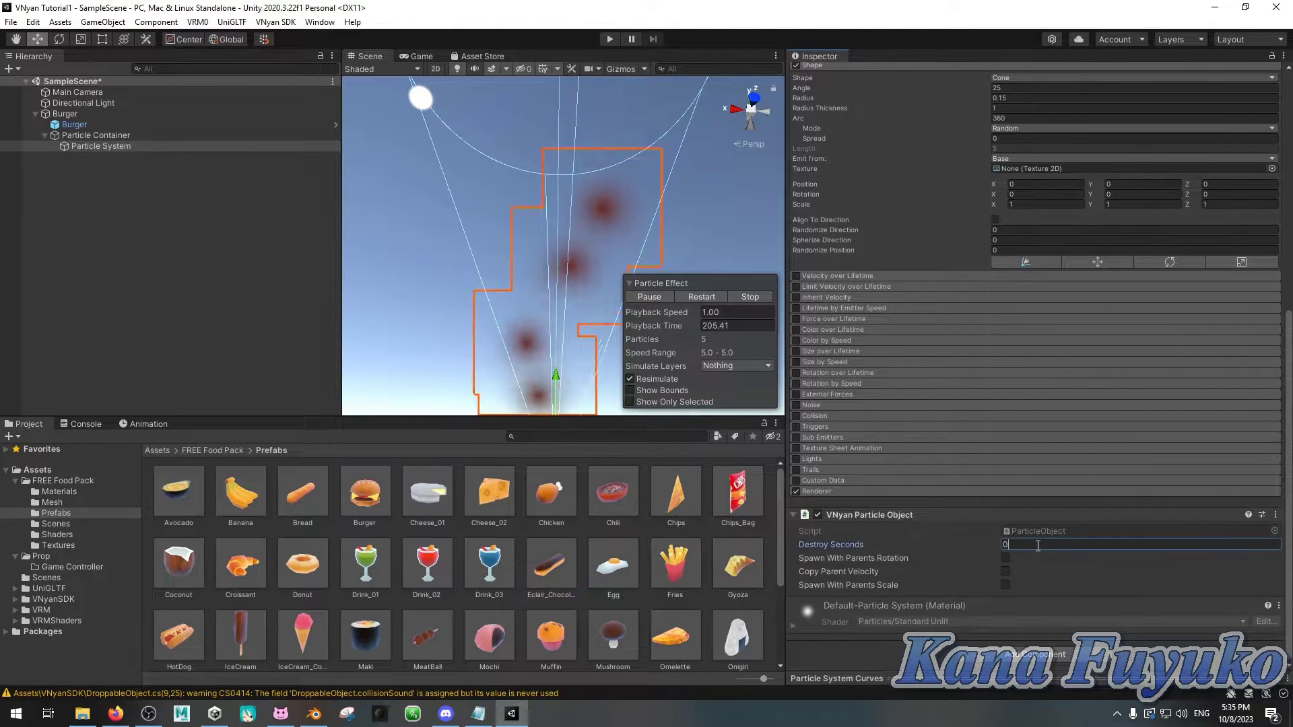
text(1)
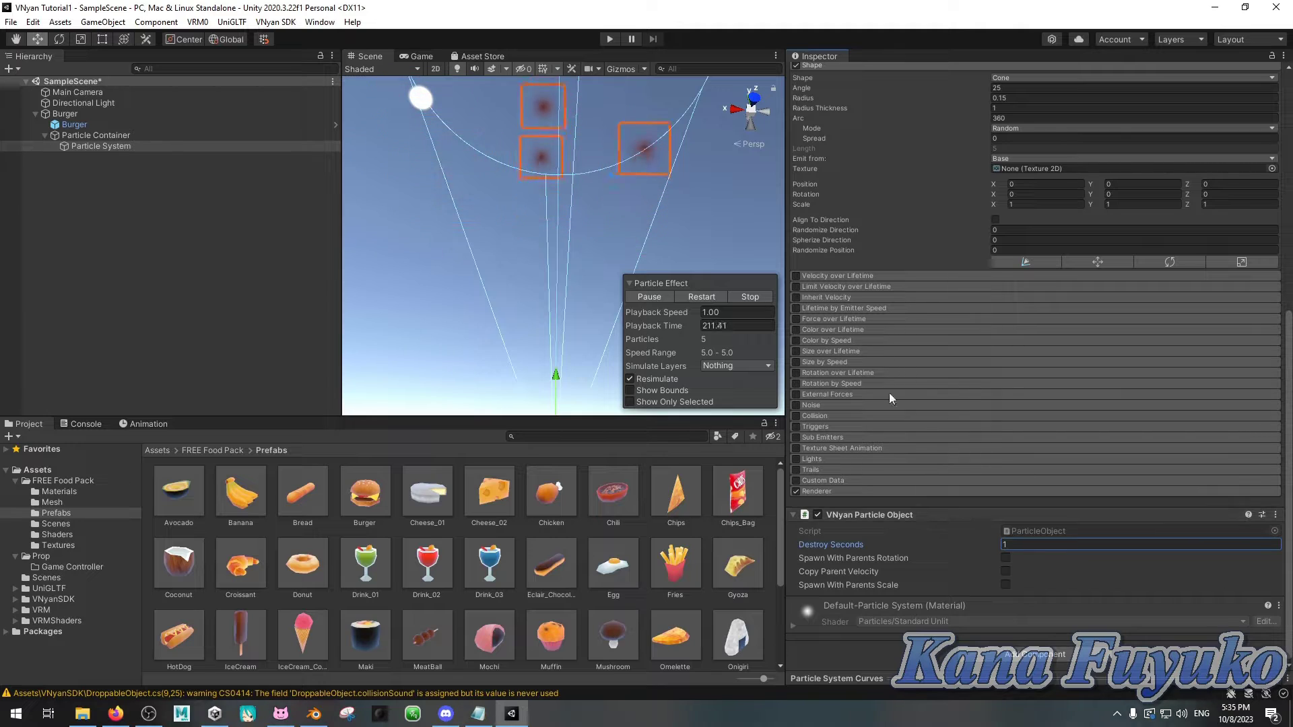
alt+drag(505, 193, 547, 333)
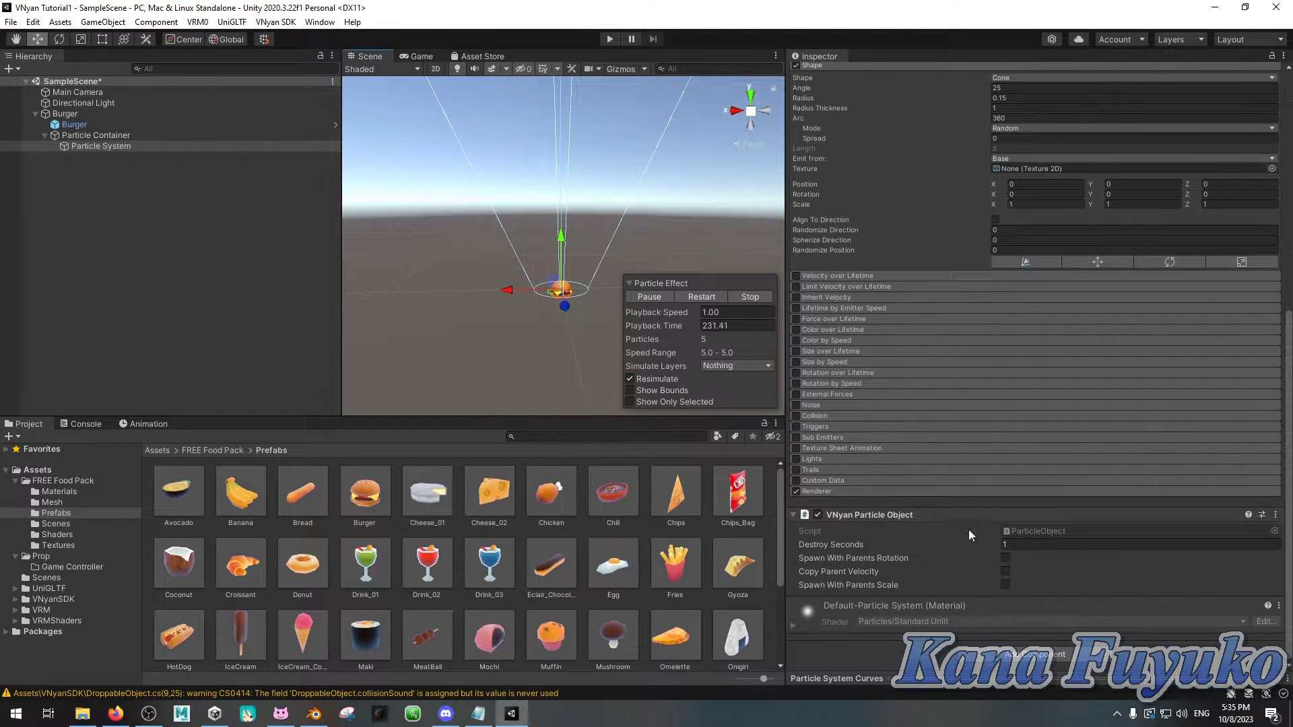
Step: Deactivate the Particle Container object inside the Burger hierarchy
scroll(906, 233, up, 10)
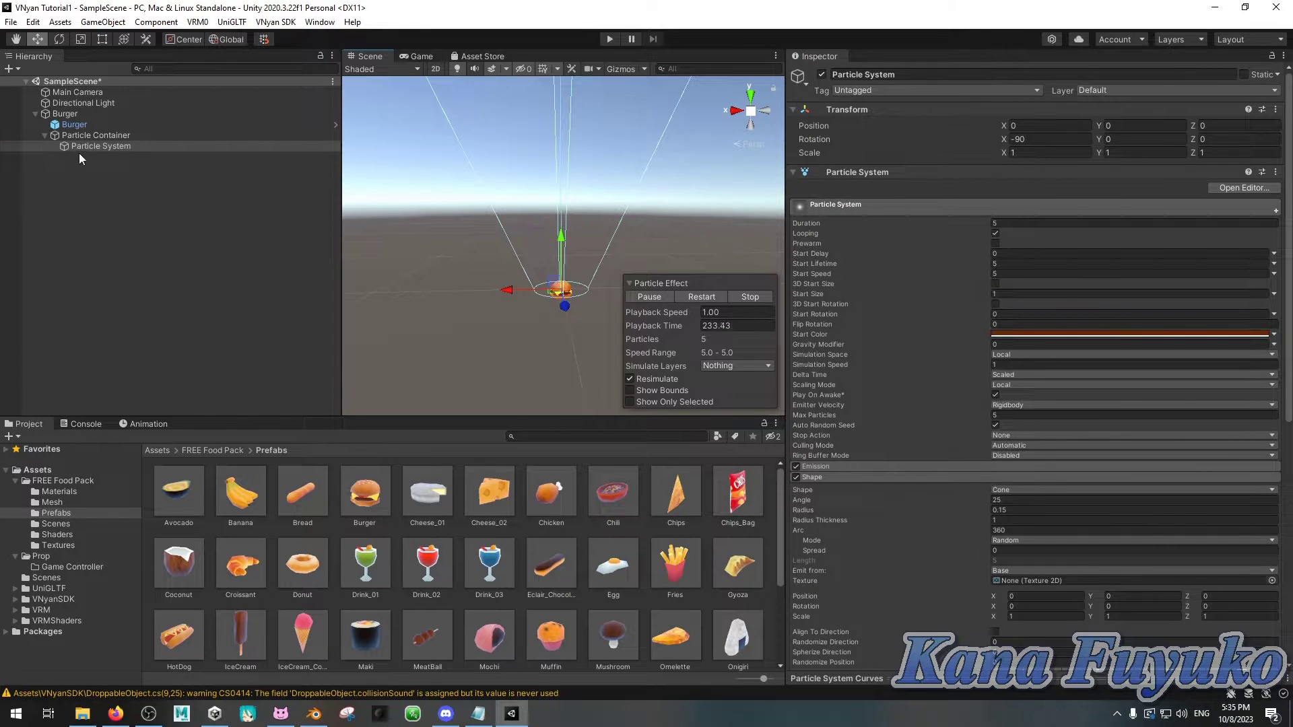
click(80, 135)
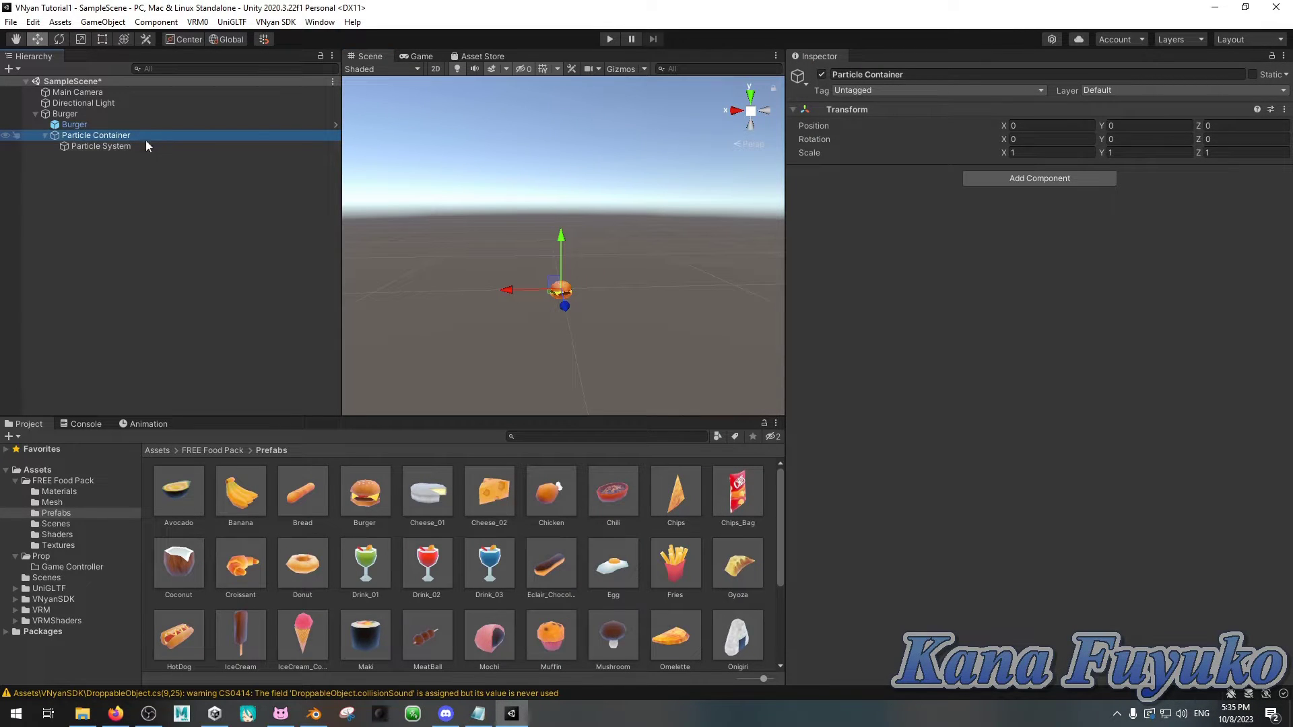
click(821, 75)
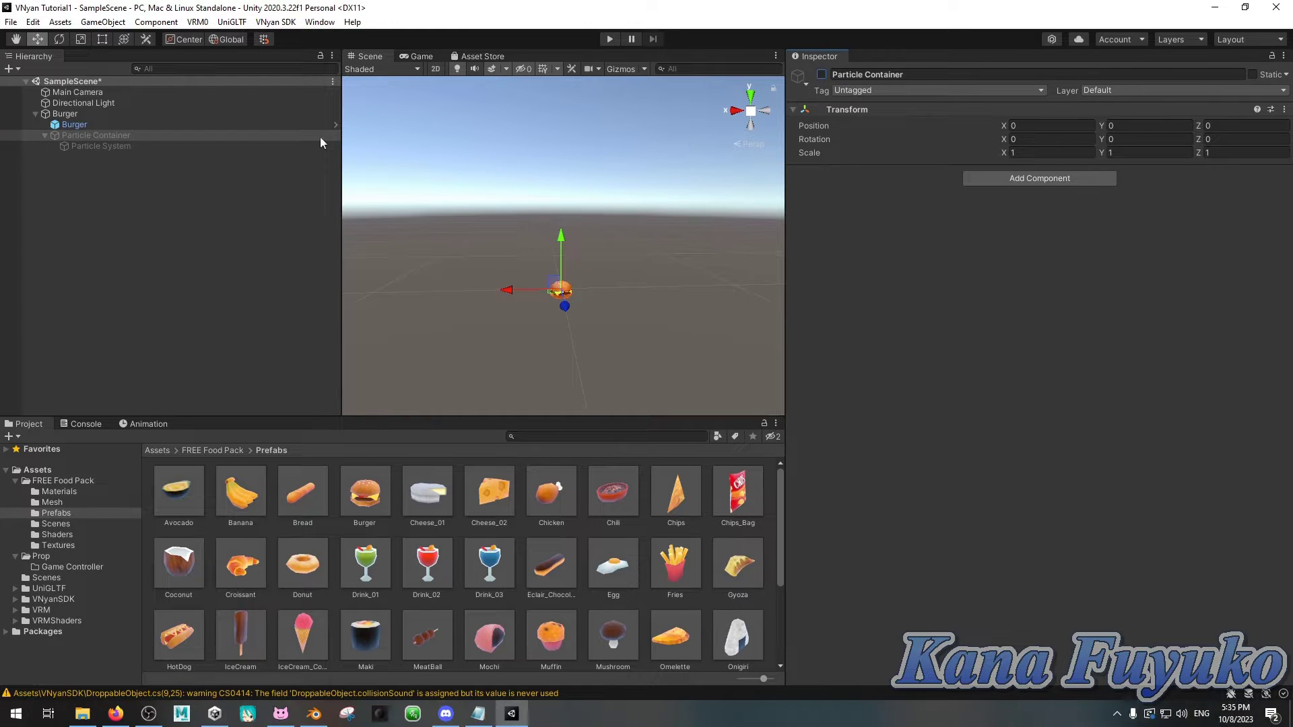
Step: Assign the Particle System as the Eat Particle of the parent Burger's VNyan Edible Item component
click(96, 115)
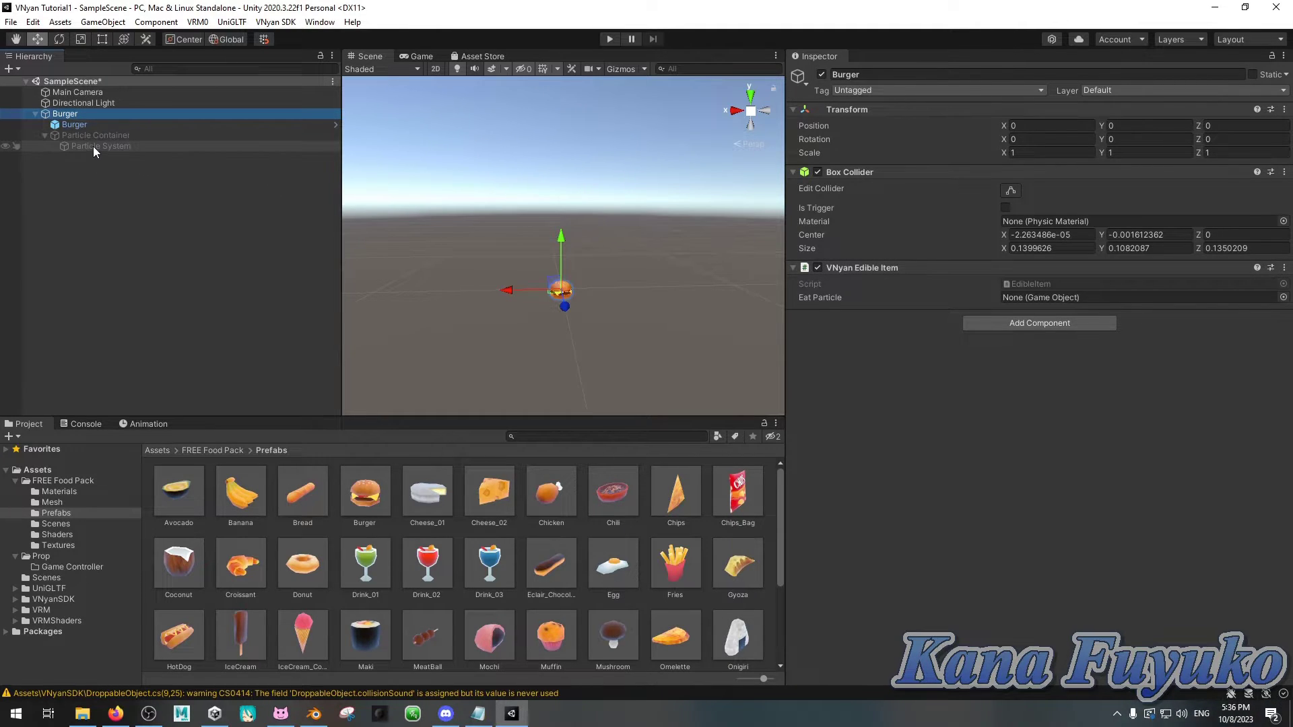
drag(93, 146, 1080, 297)
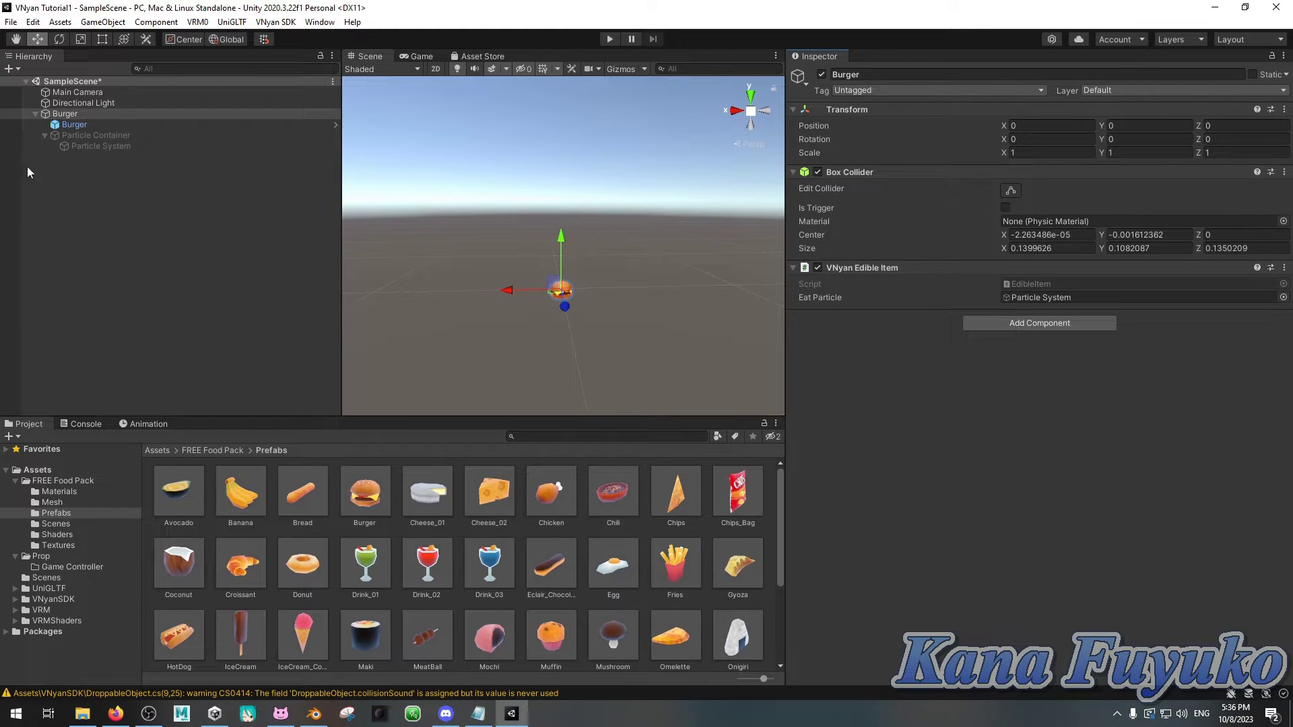
Step: Export the parent Burger as an edible vnnom item to the Edibles folder, replacing the existing burger file
click(39, 115)
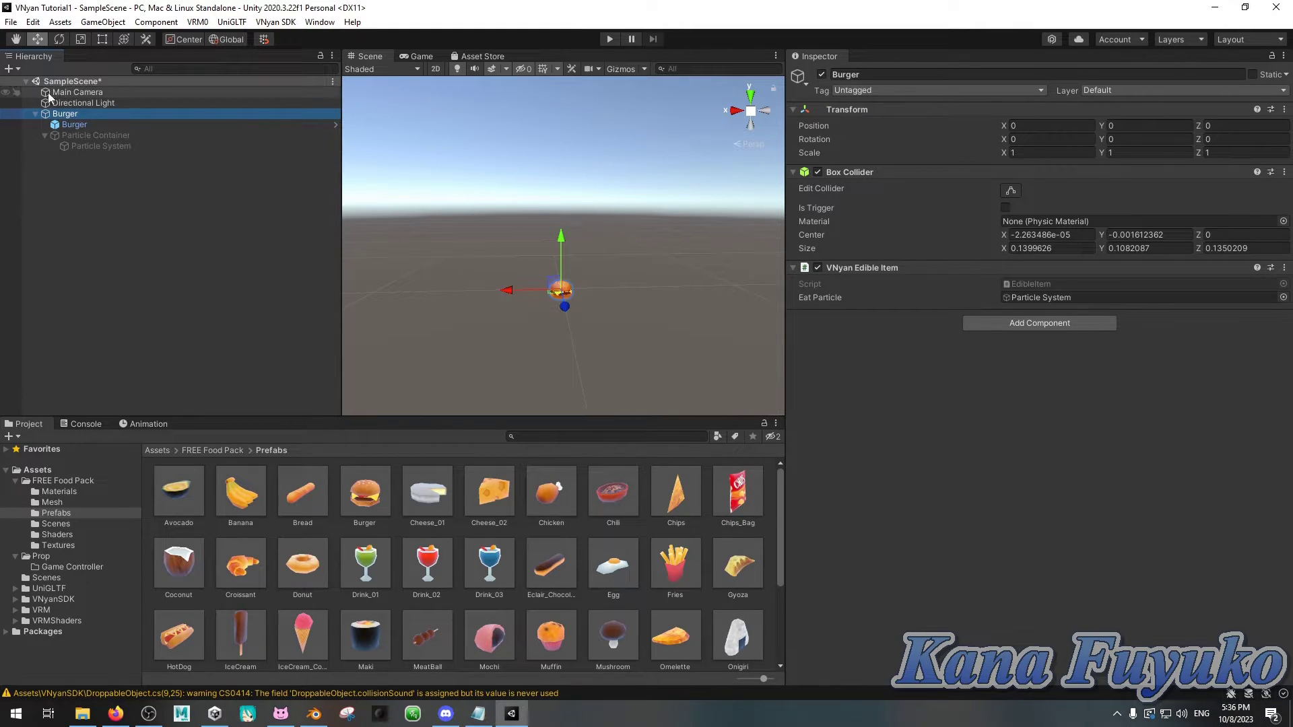
click(275, 22)
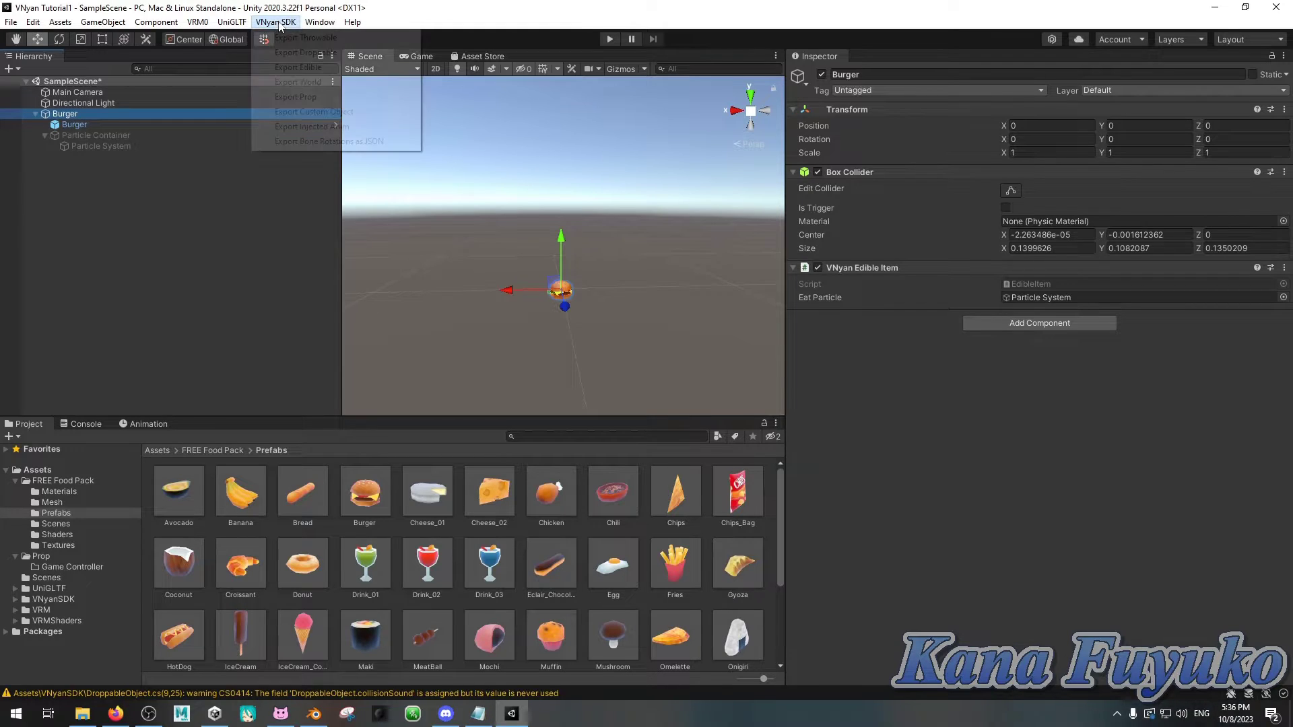
click(298, 68)
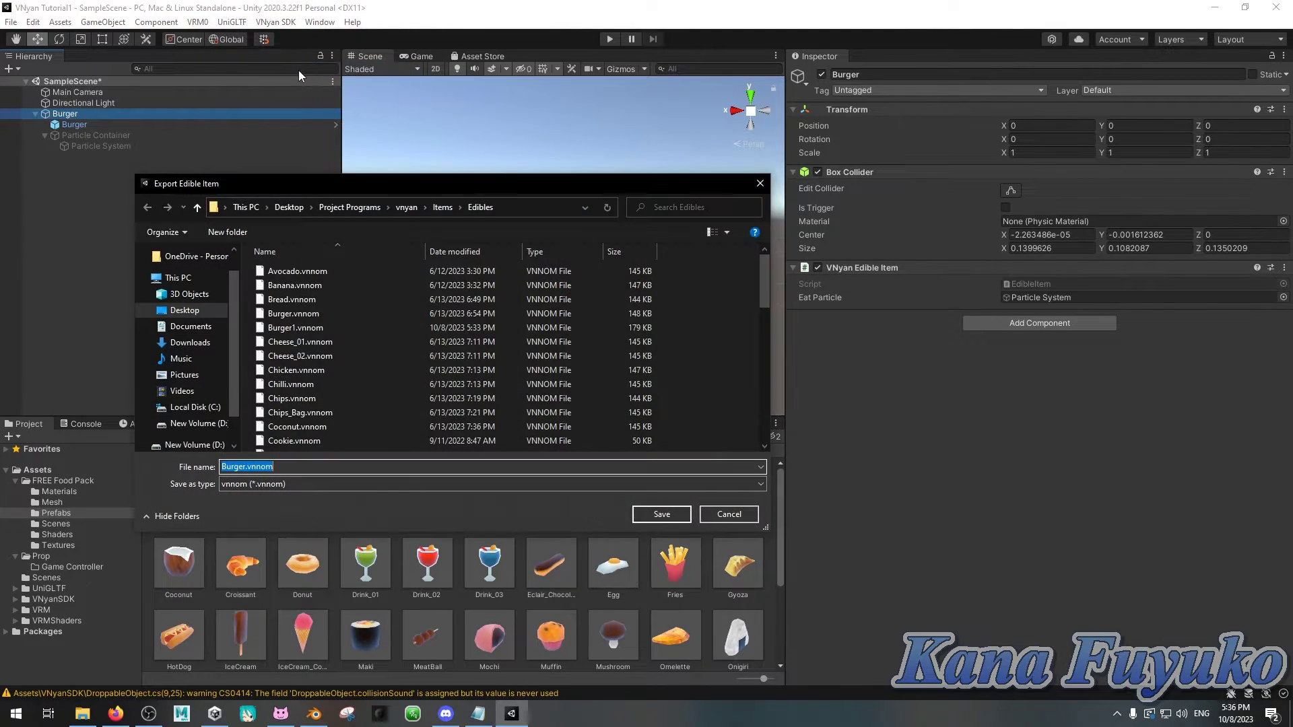
scroll(397, 427, down, 3)
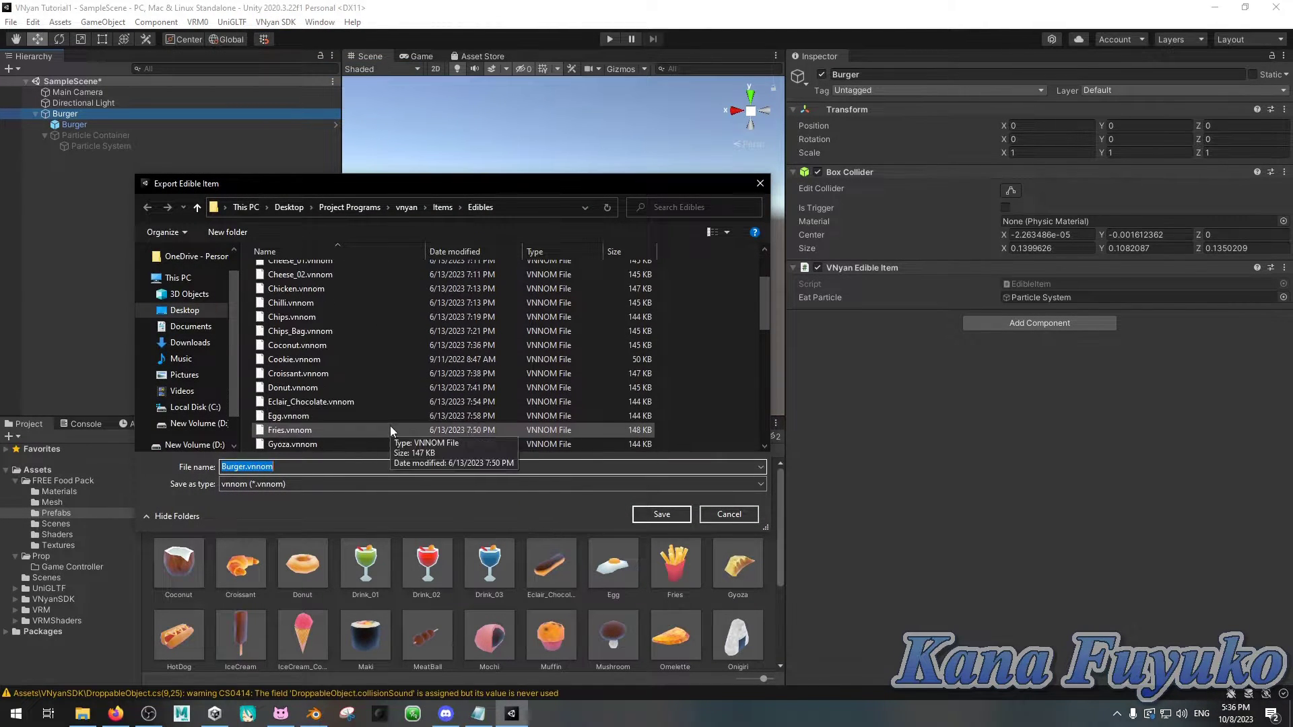
click(245, 467)
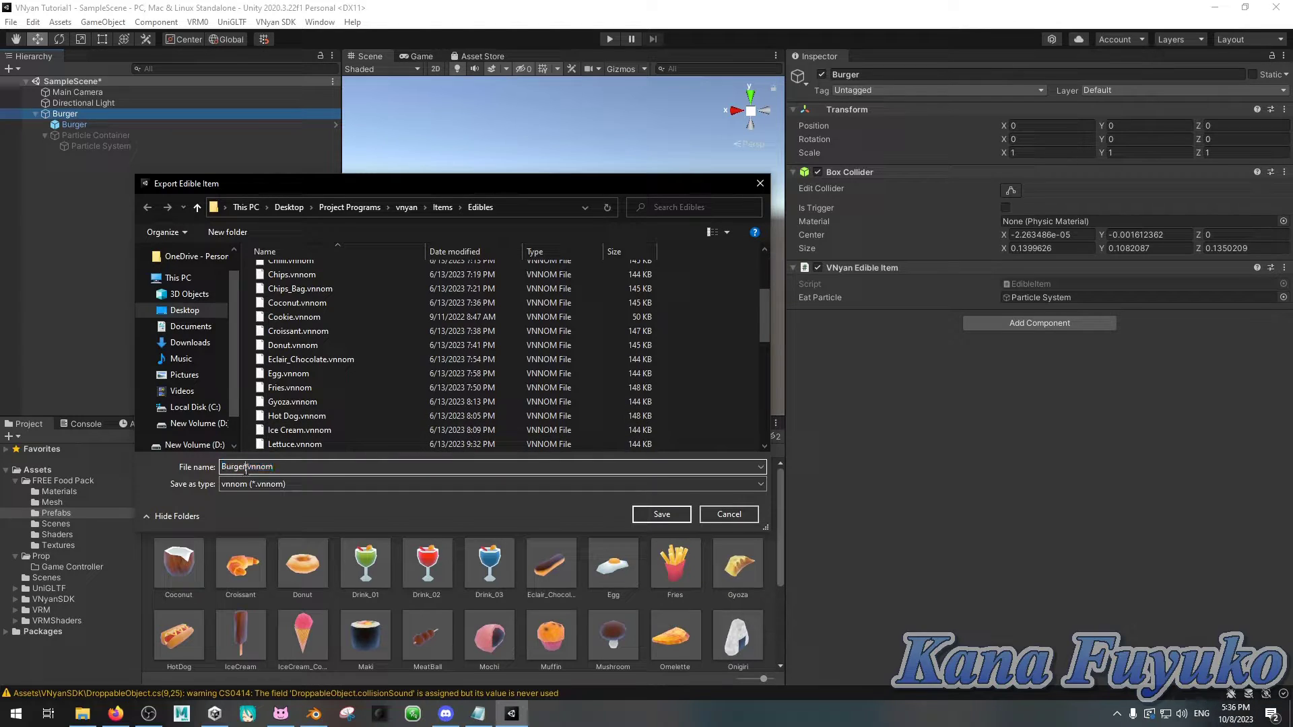
click(660, 514)
click(679, 356)
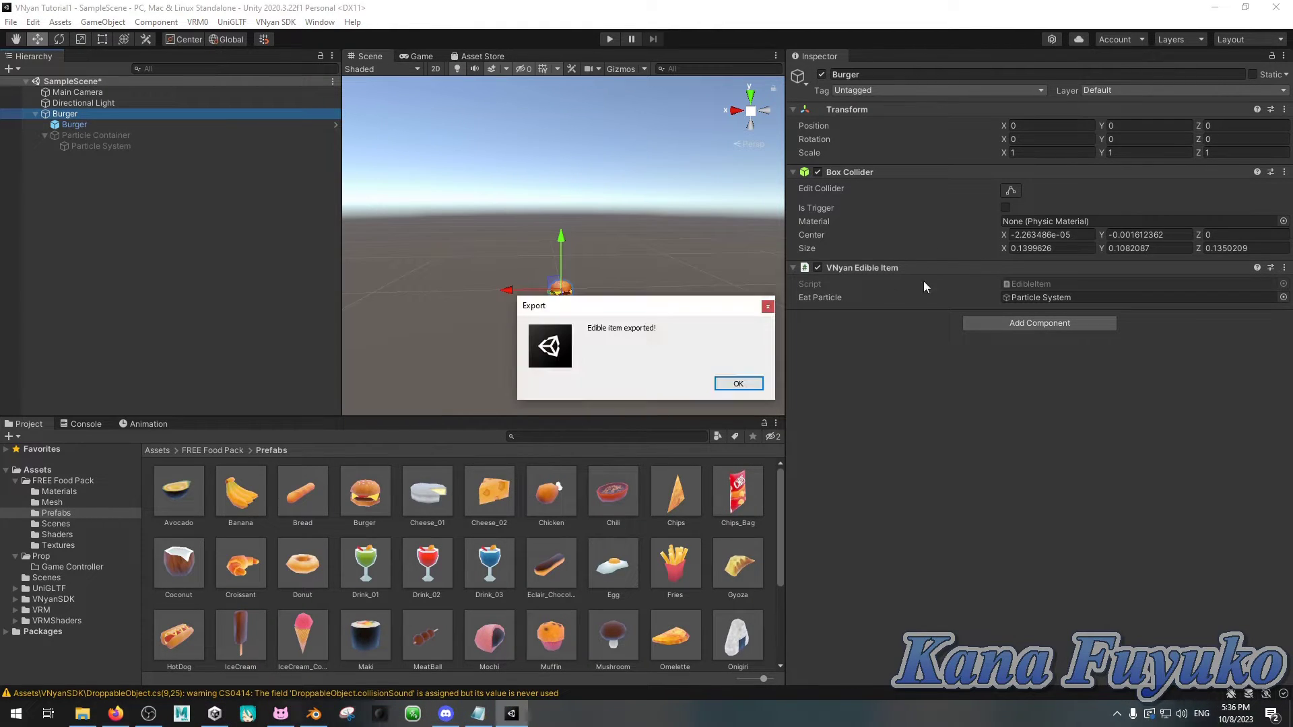
click(742, 381)
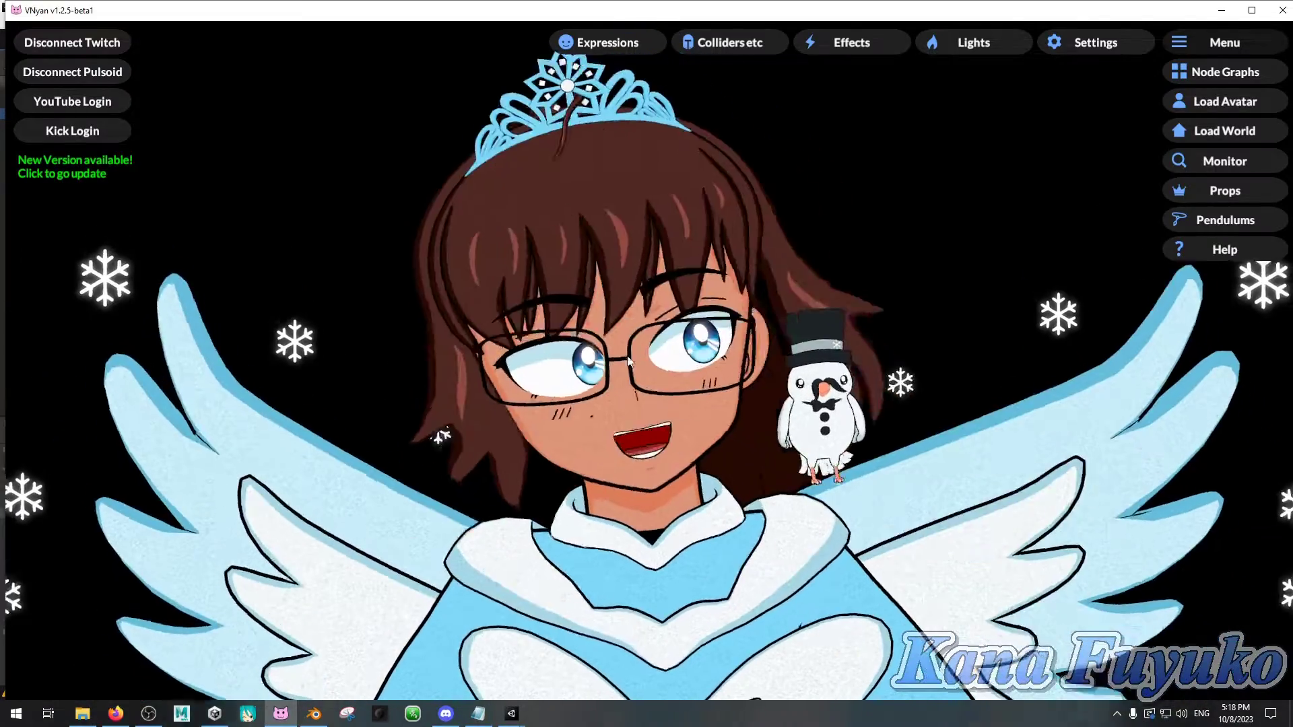
Step: Switch to VNyan, reload the asset items in the Misc settings, and open the node graphs
click(1095, 42)
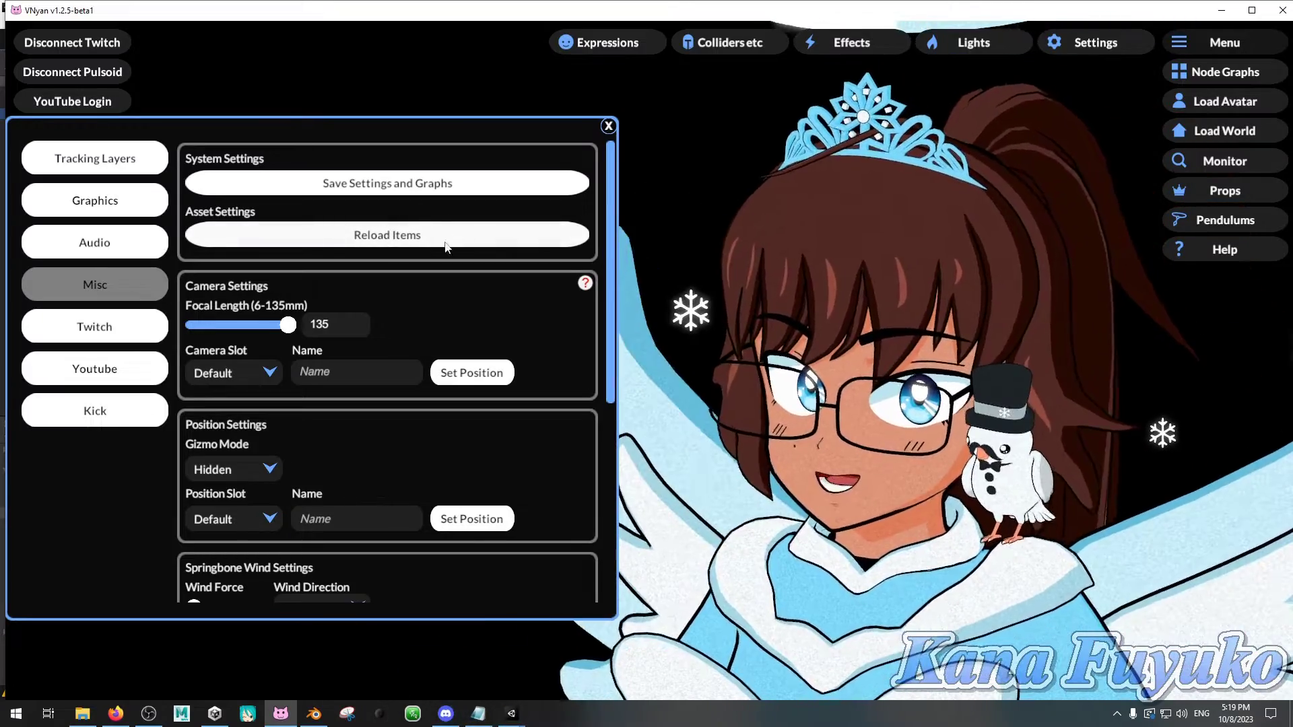
click(608, 126)
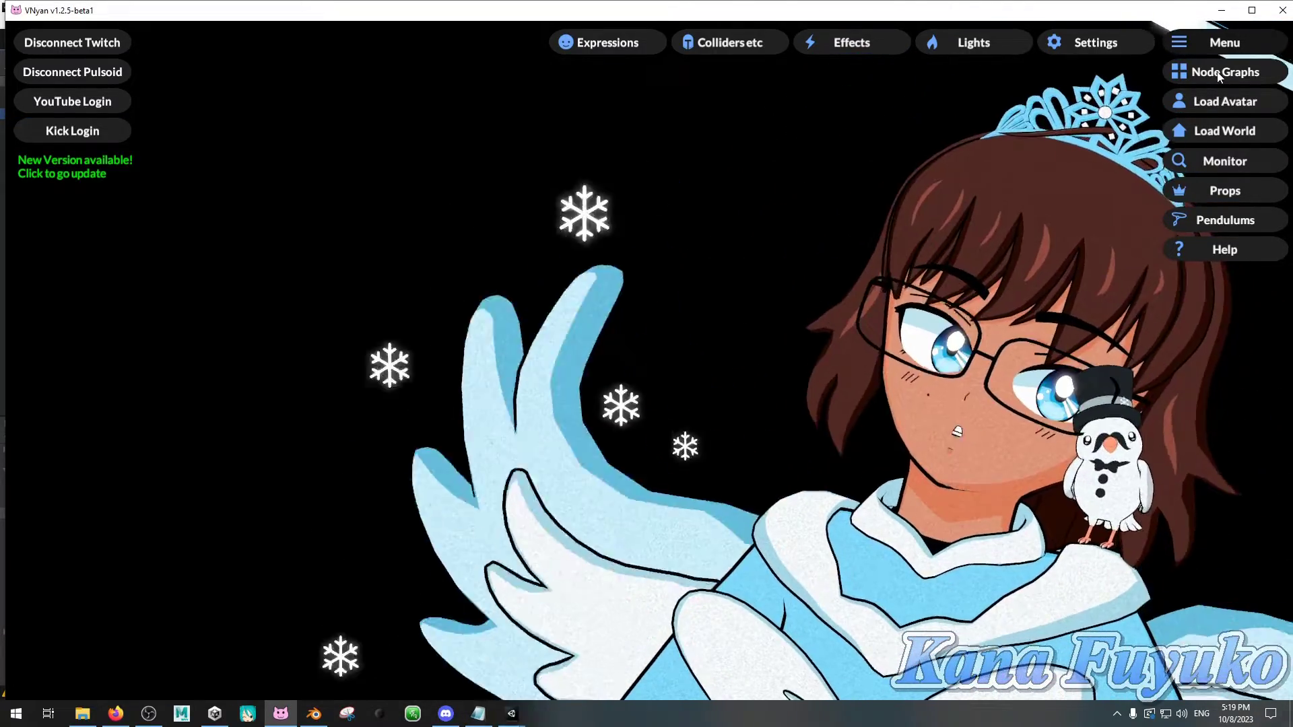
click(1222, 71)
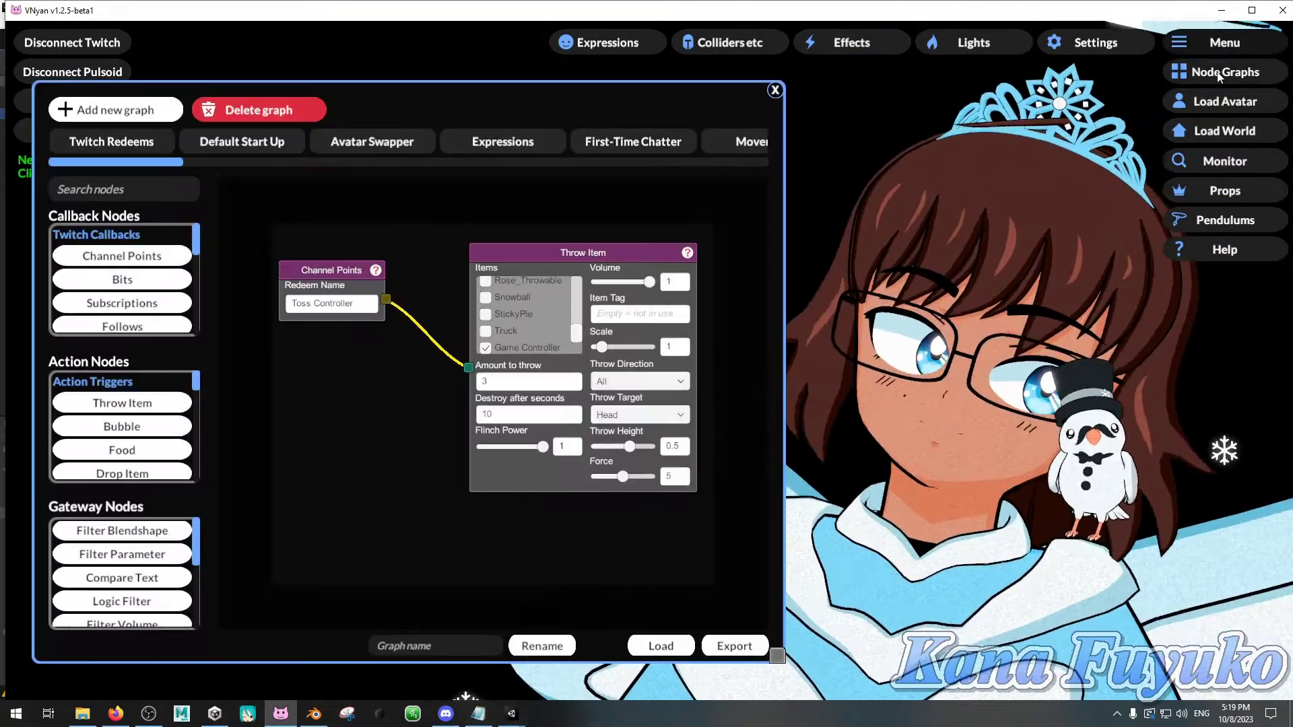
Step: Create a new node graph and add a Channel Points node with the redeem name Feed Streamer
click(111, 109)
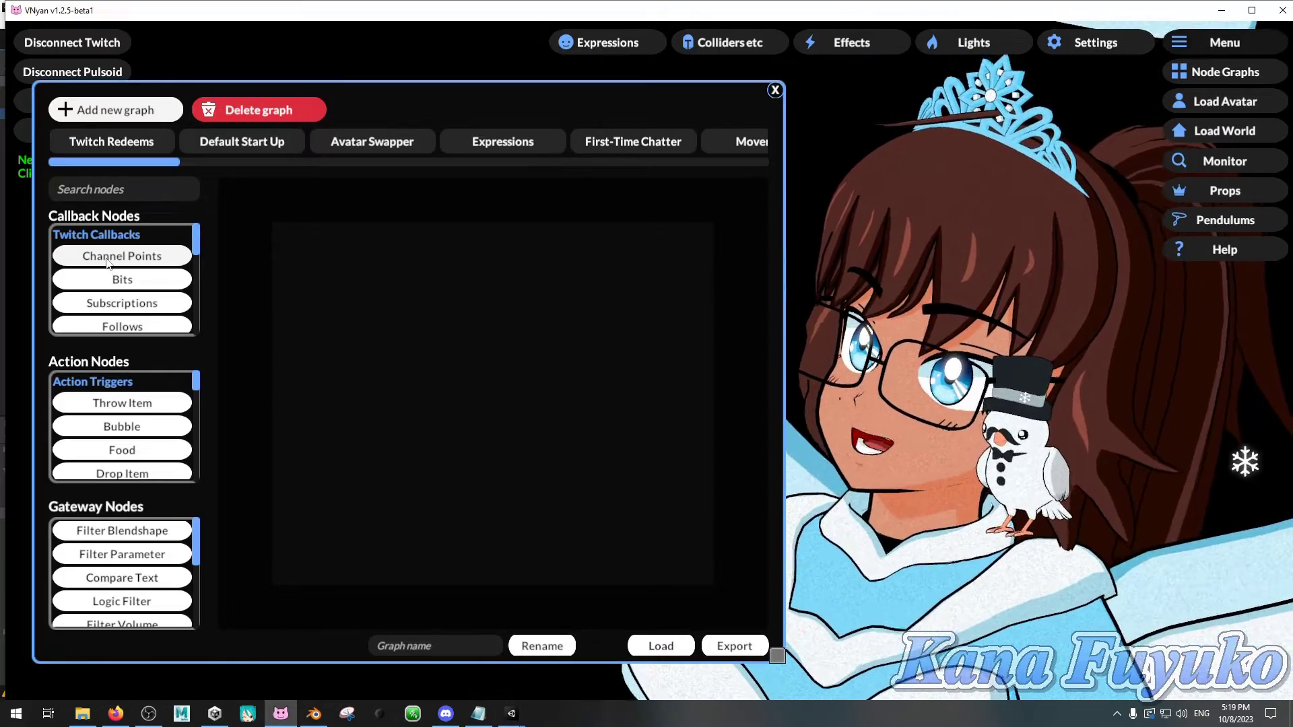
click(107, 263)
drag(492, 379, 328, 274)
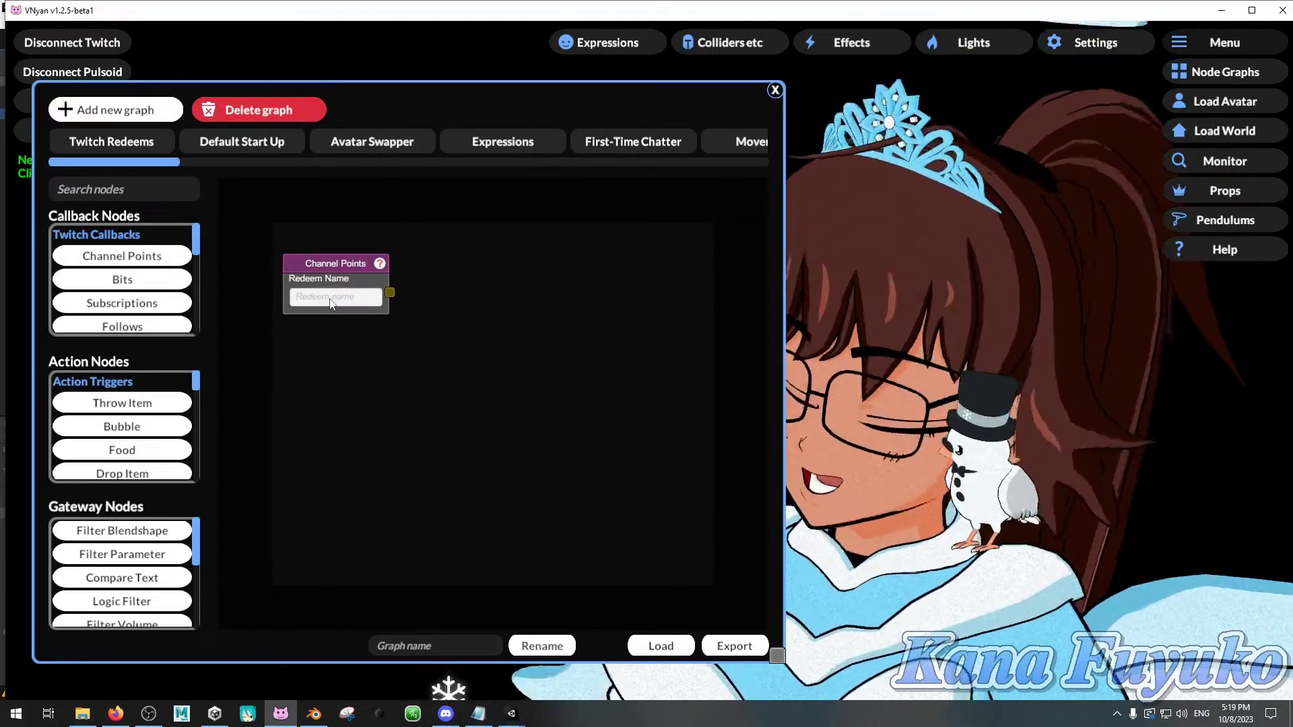
click(330, 297)
text(Feed Streamer)
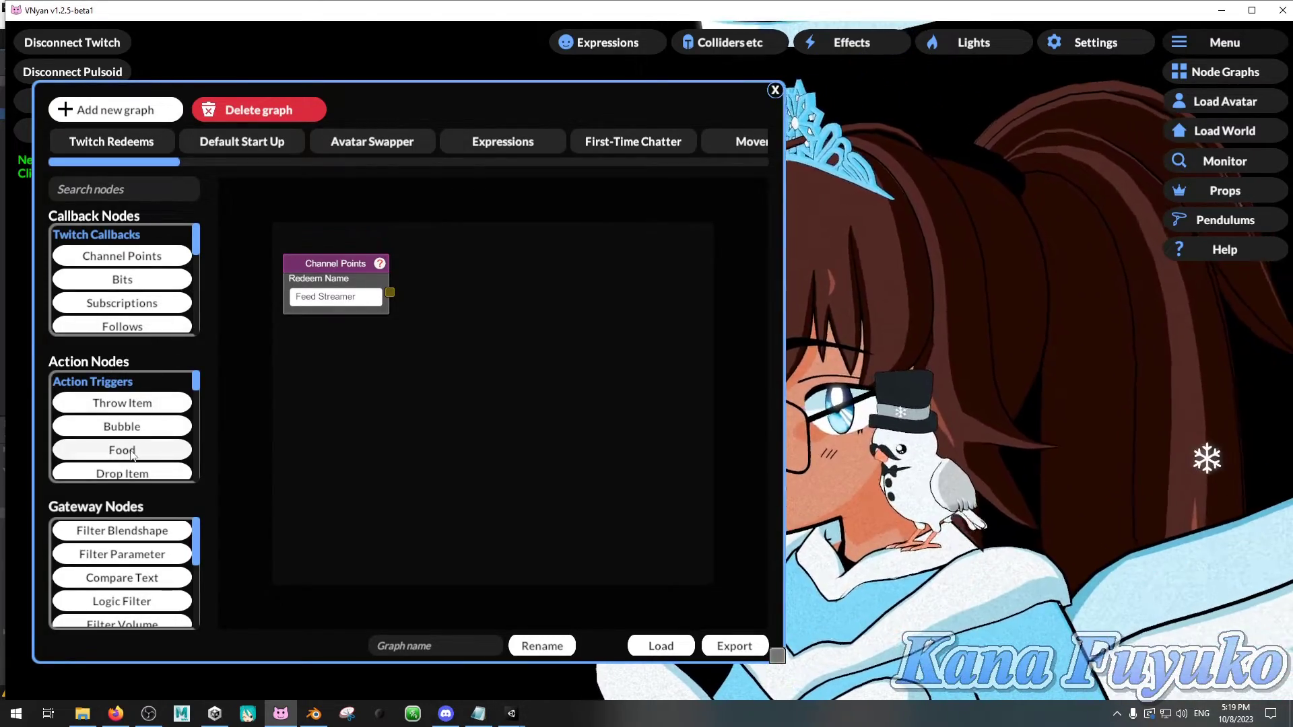
Step: Add a Food node with its position set to Right Hand and connect the Channel Points output to it
click(132, 456)
drag(483, 296, 571, 234)
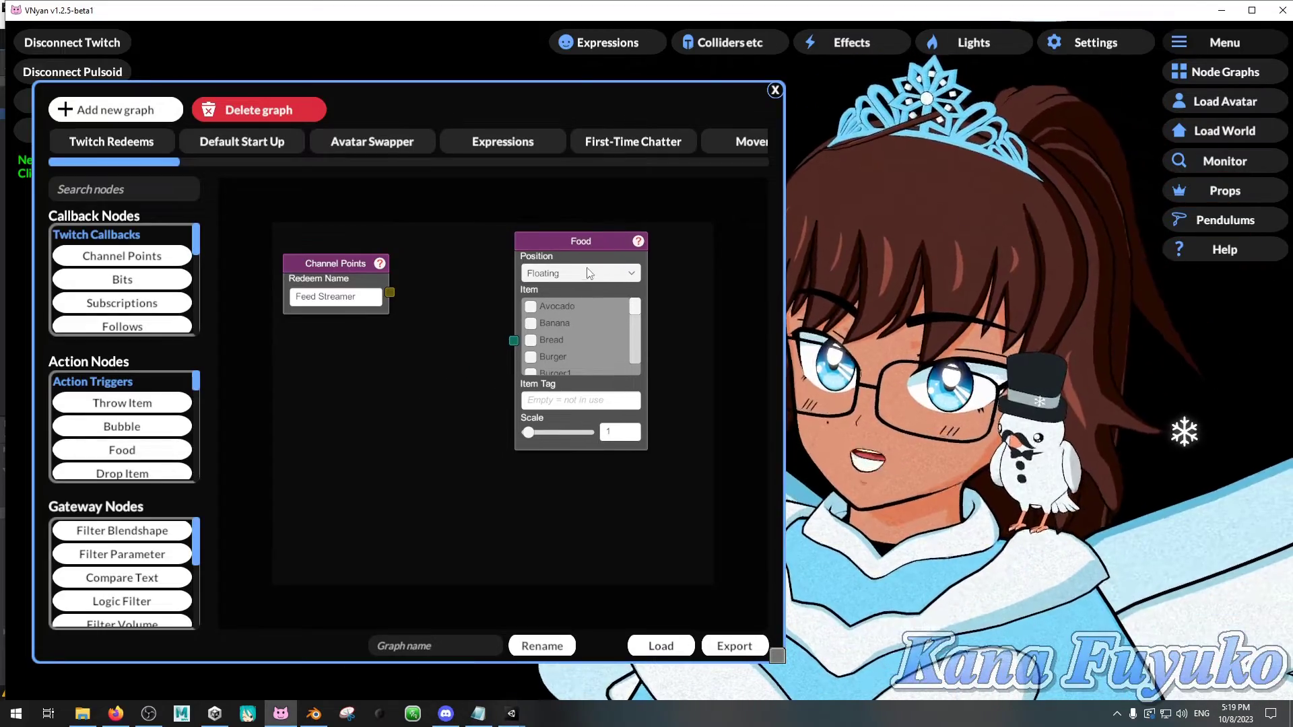
click(588, 272)
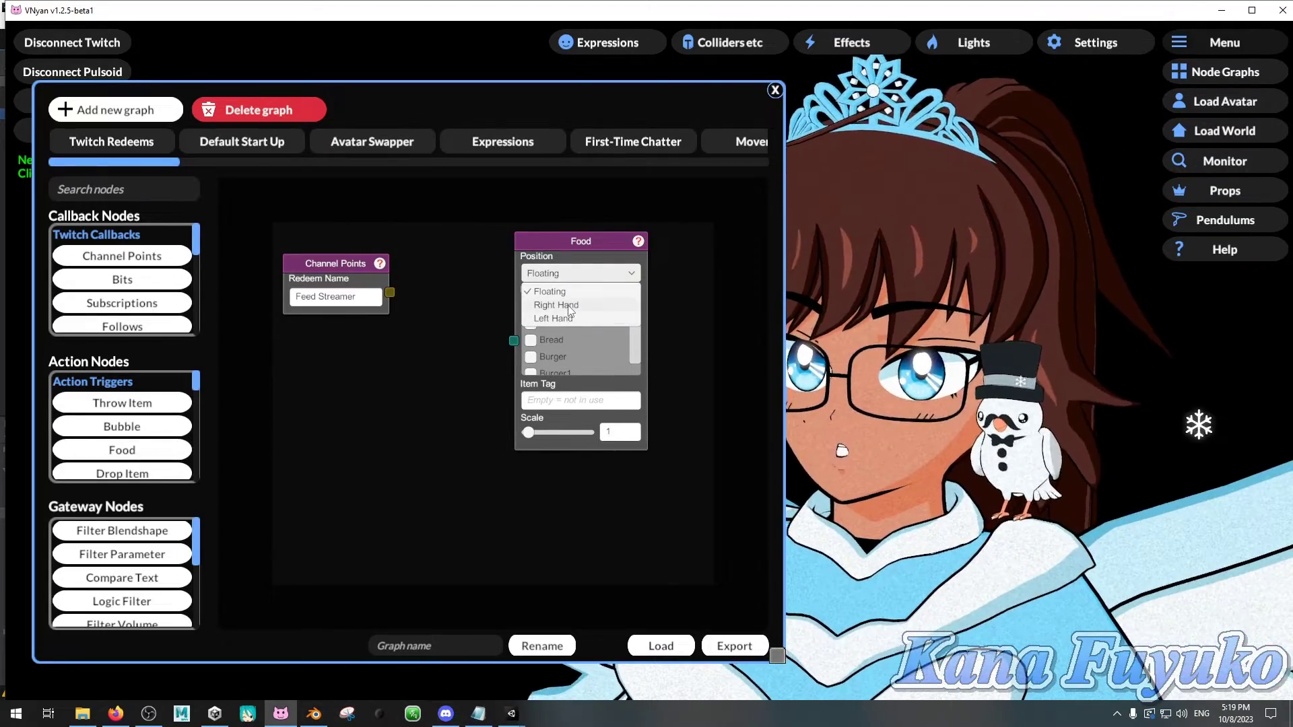
click(571, 305)
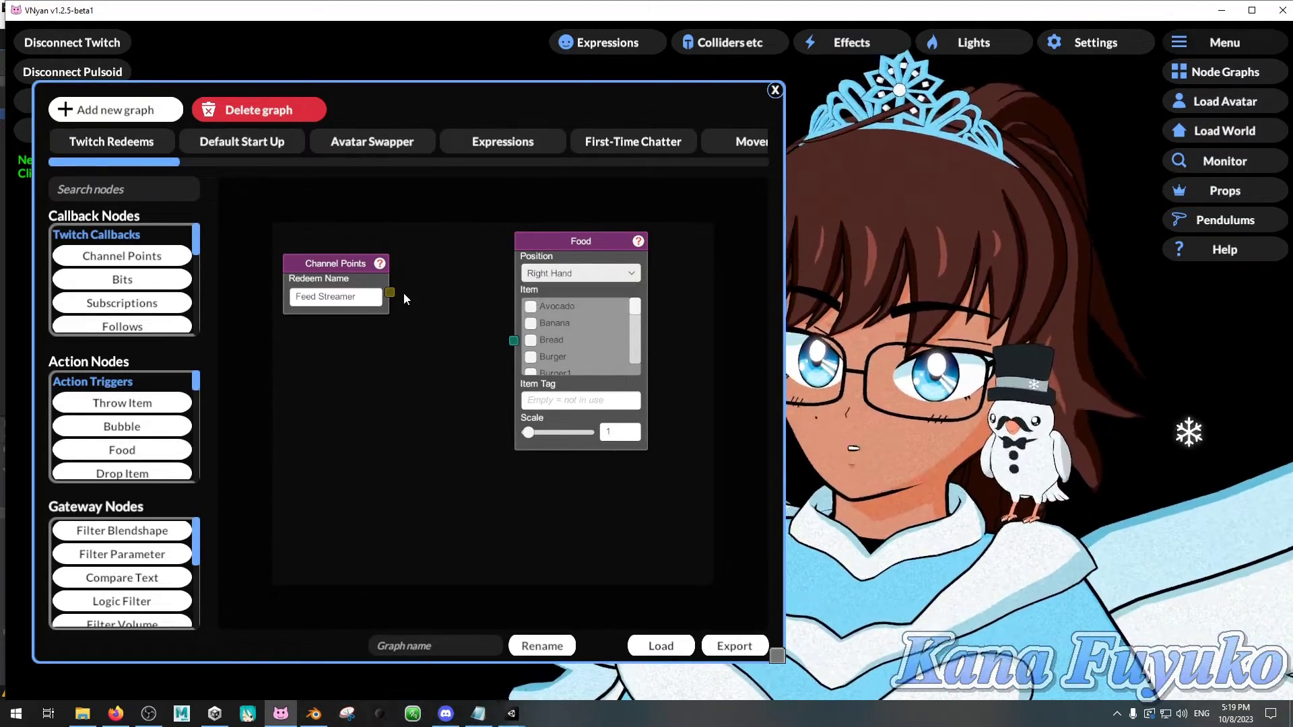
drag(457, 322, 513, 340)
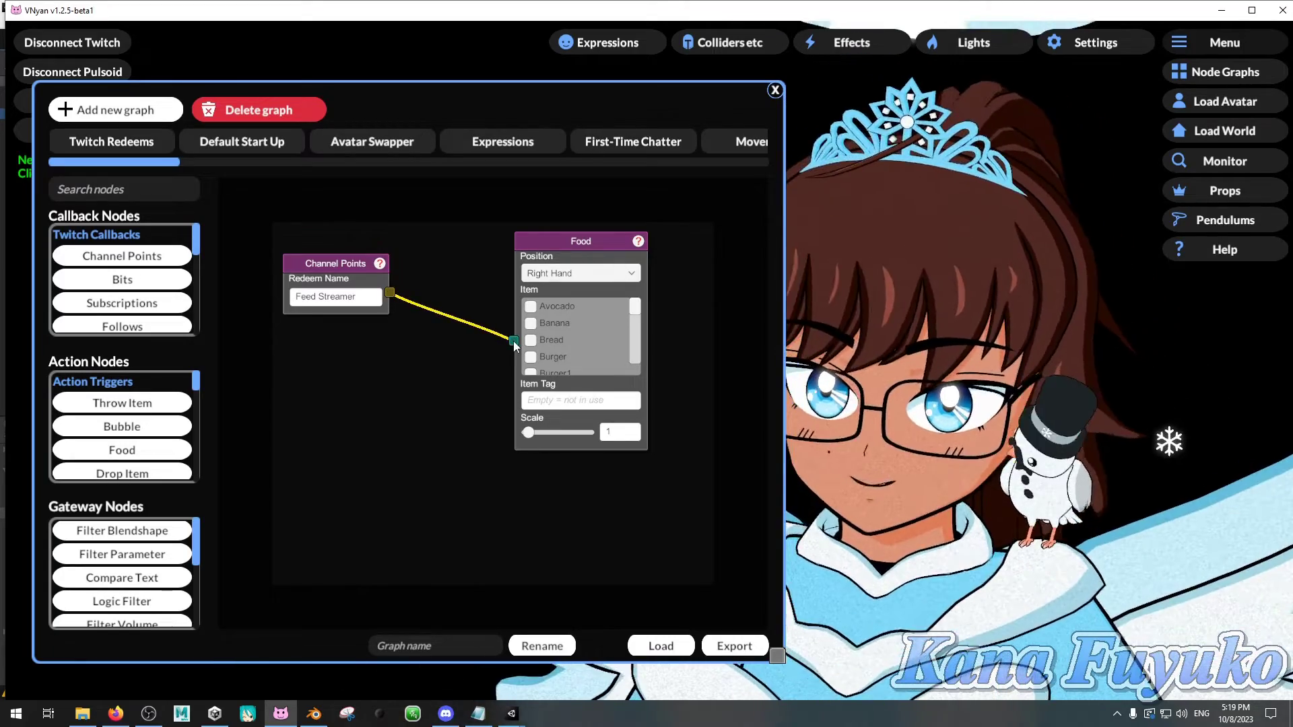
Step: Add a Random2 Split node between the Channel Points and Food nodes, and duplicate the Food node
scroll(125, 572, down, 5)
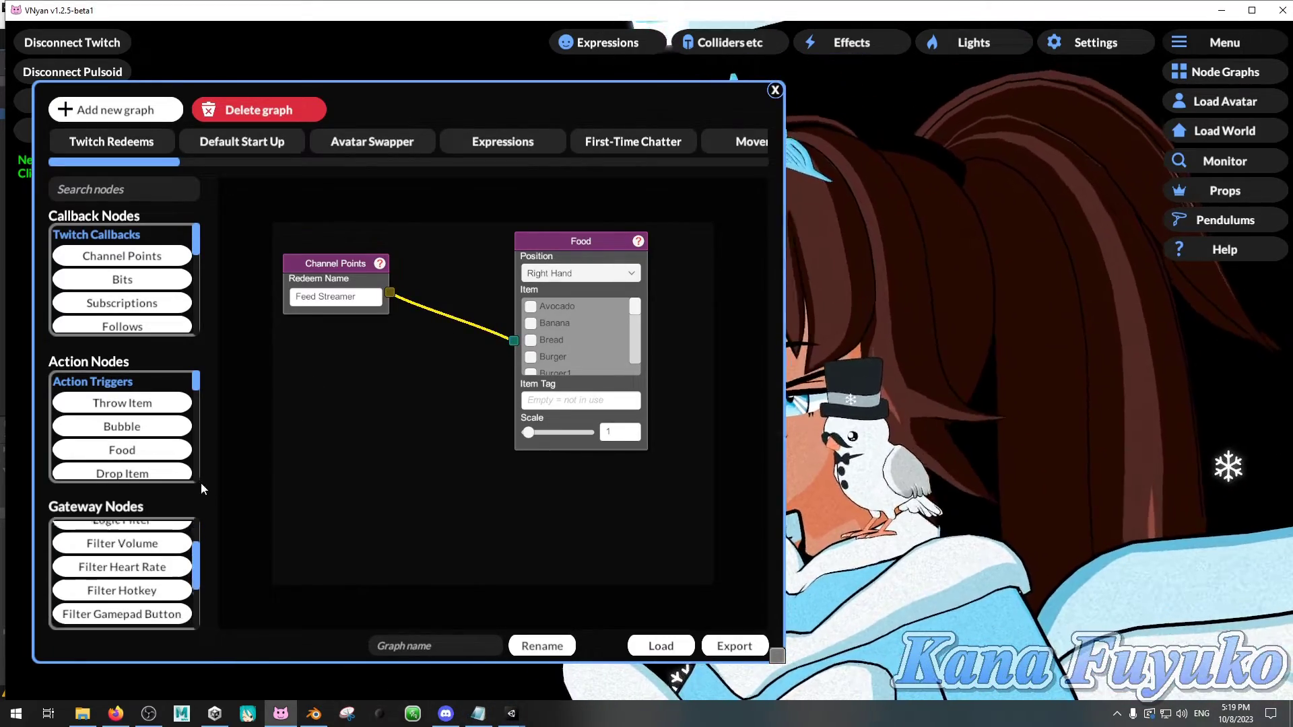
click(121, 548)
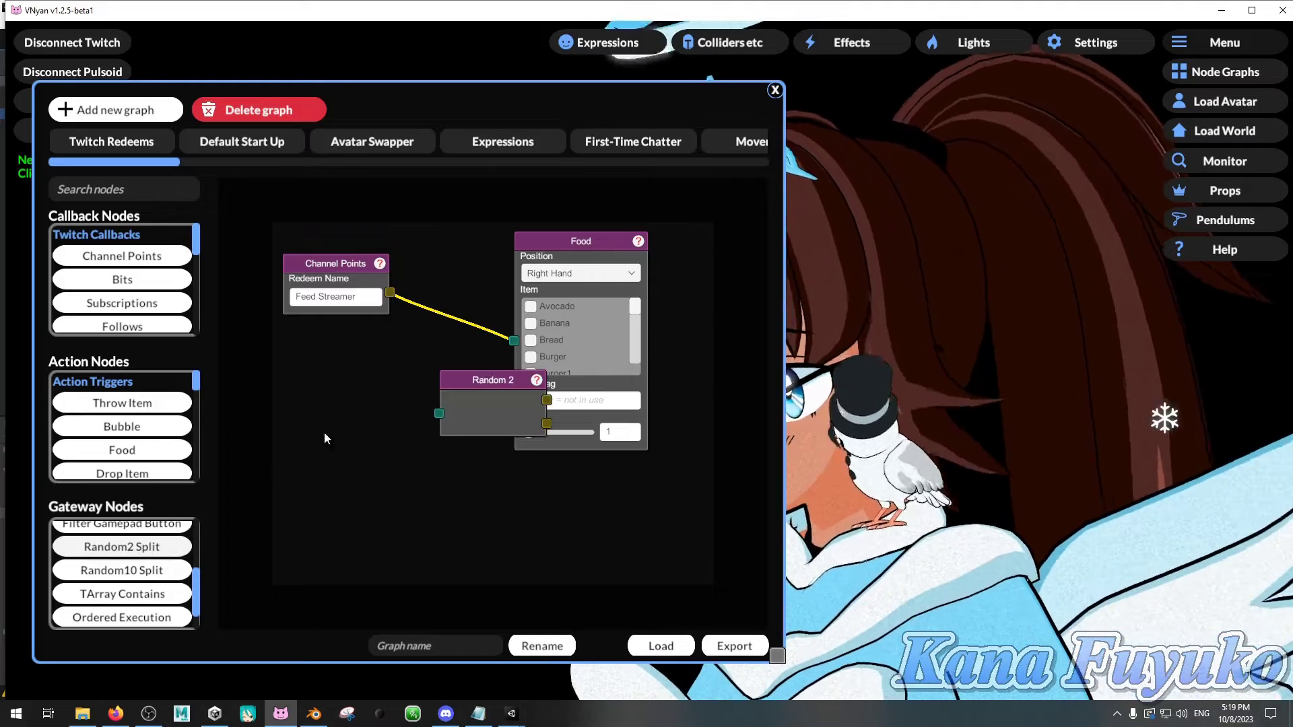
drag(462, 376, 422, 355)
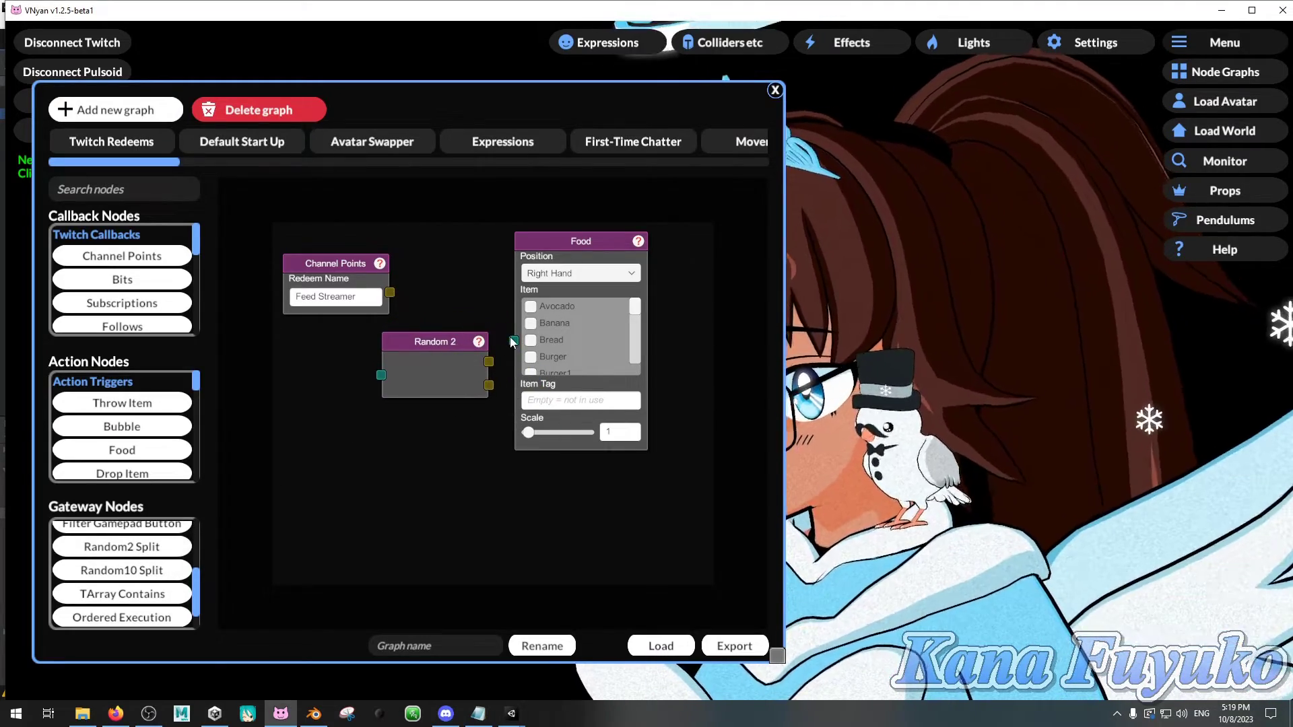
drag(580, 240, 620, 240)
right_click(604, 267)
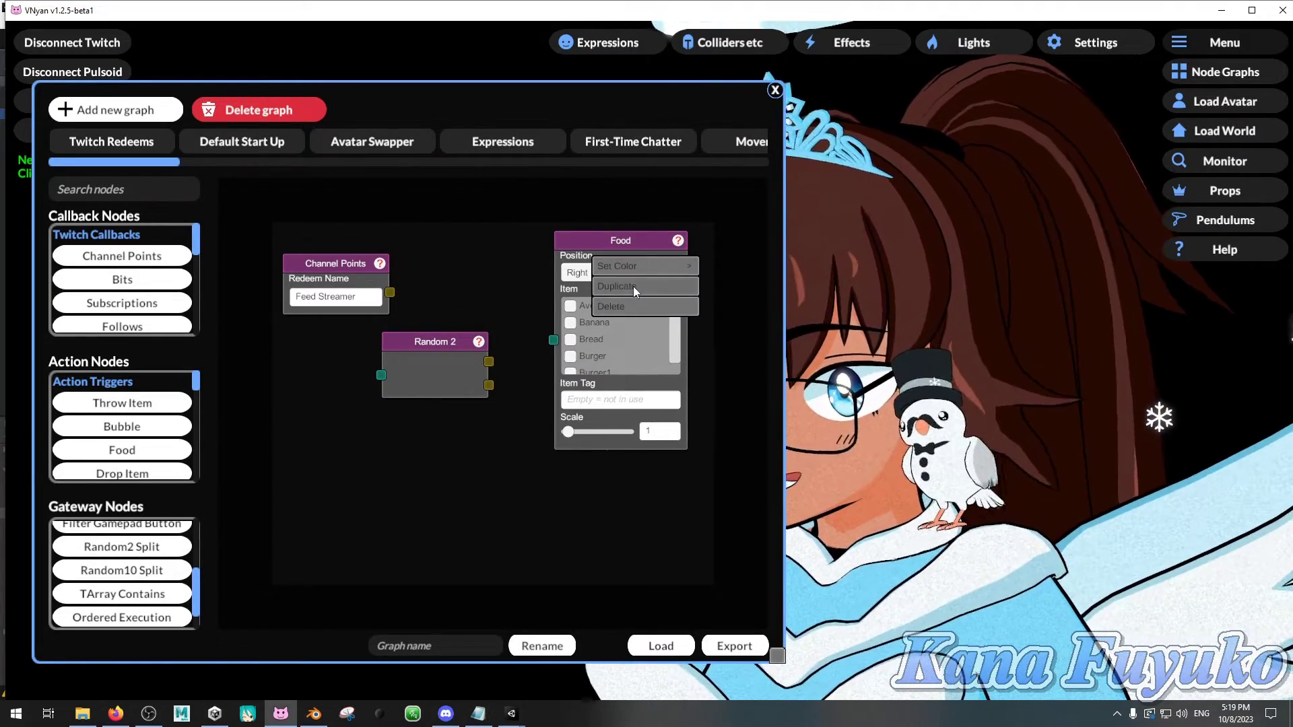
click(635, 288)
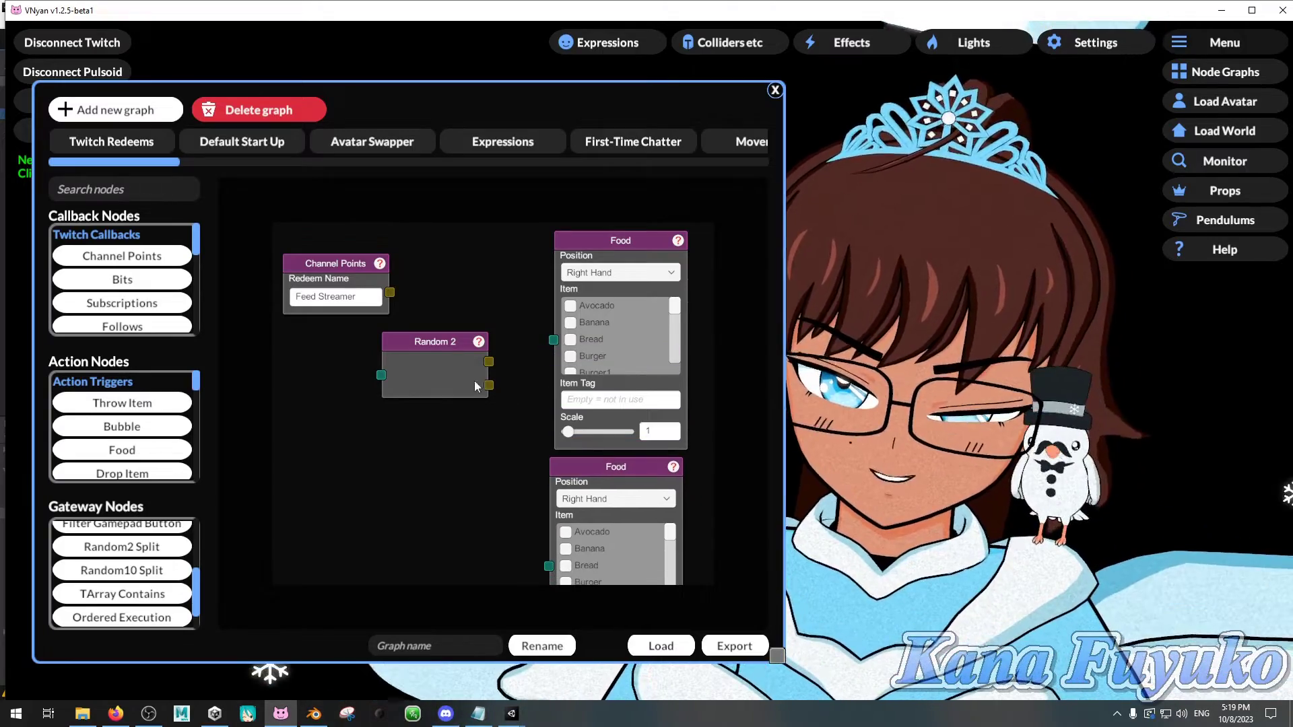
Step: Connect Channel Points to the Random 2 node and link its two outputs to the two Food nodes
drag(475, 386, 498, 363)
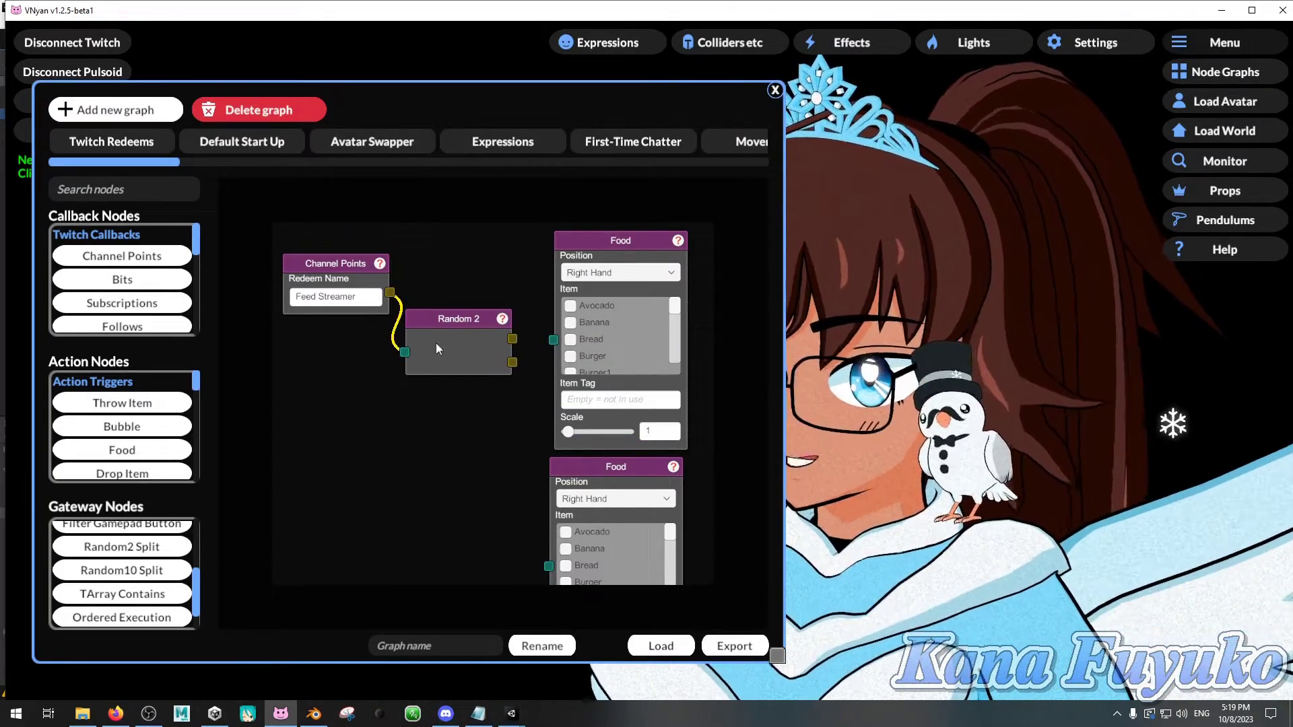
drag(513, 396, 485, 314)
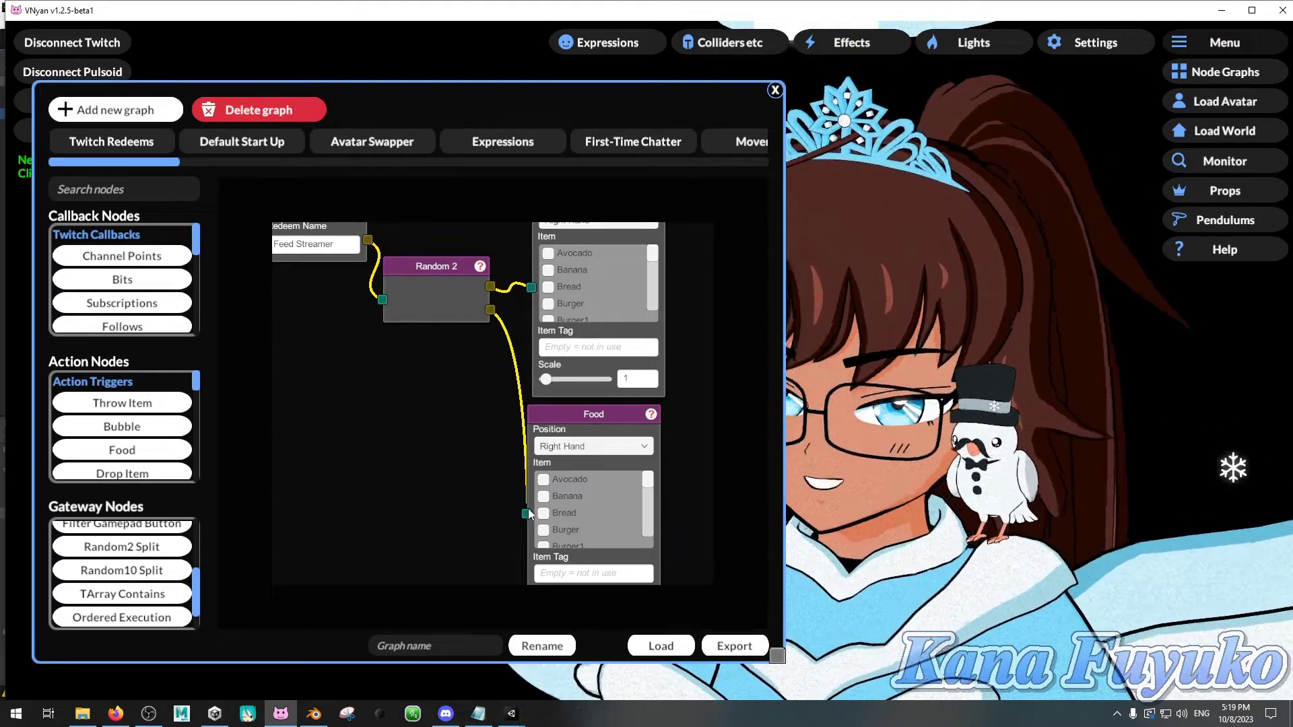
drag(469, 370, 471, 422)
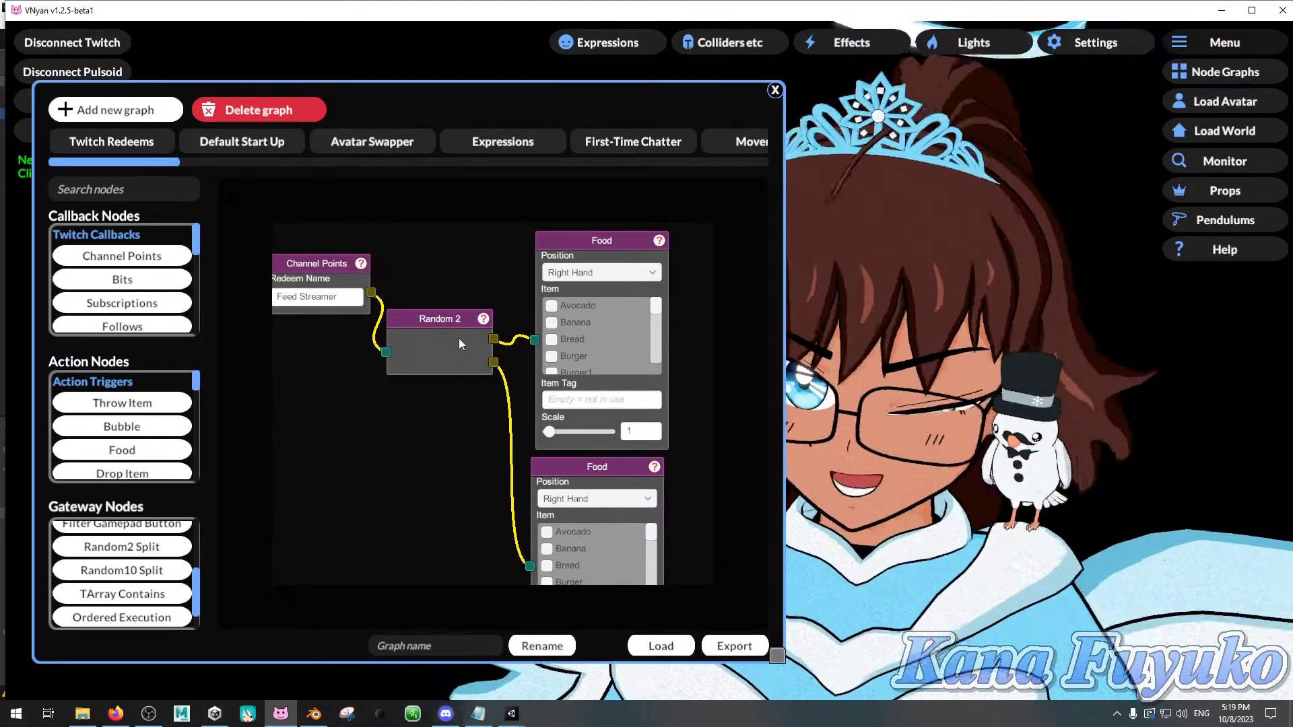
Step: Delete the Random 2 node and the duplicate Food node, and reconnect Channel Points directly to the remaining Food node
right_click(458, 338)
click(475, 389)
right_click(569, 466)
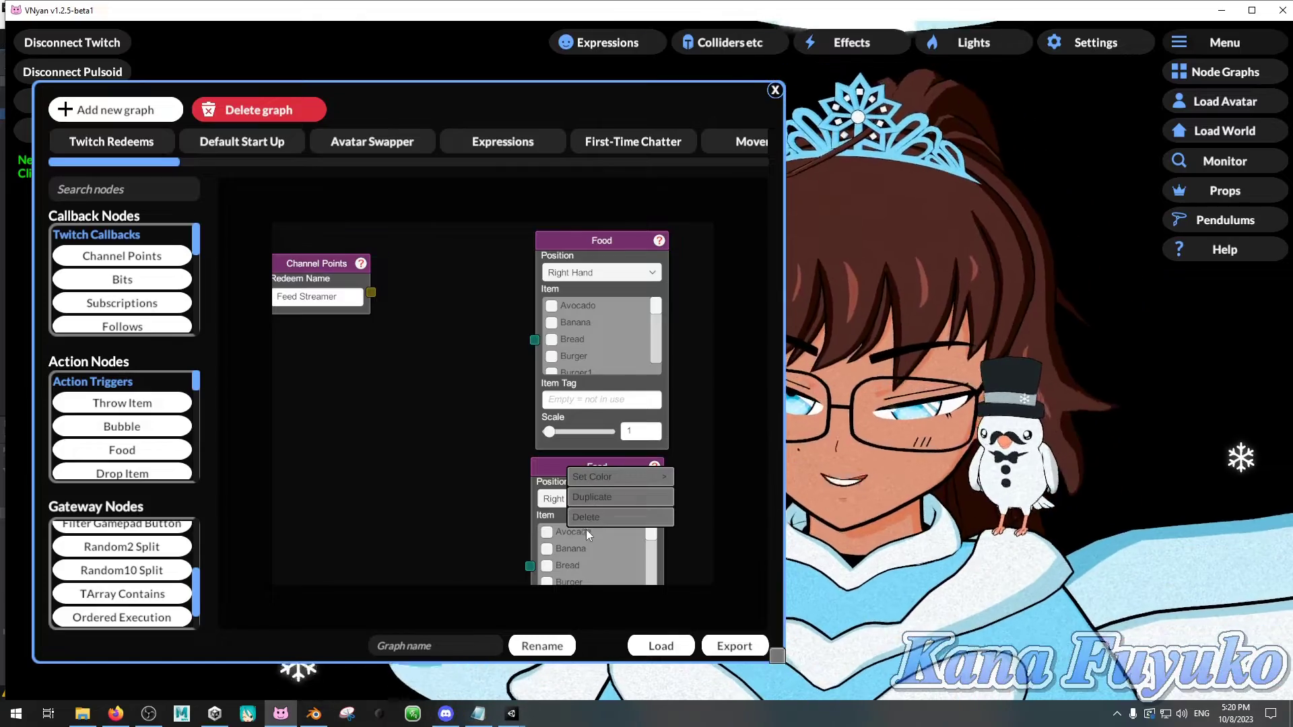
click(585, 526)
drag(371, 292, 532, 340)
Step: Select Burger1 as the item served by the Food node
scroll(480, 344, up, 1)
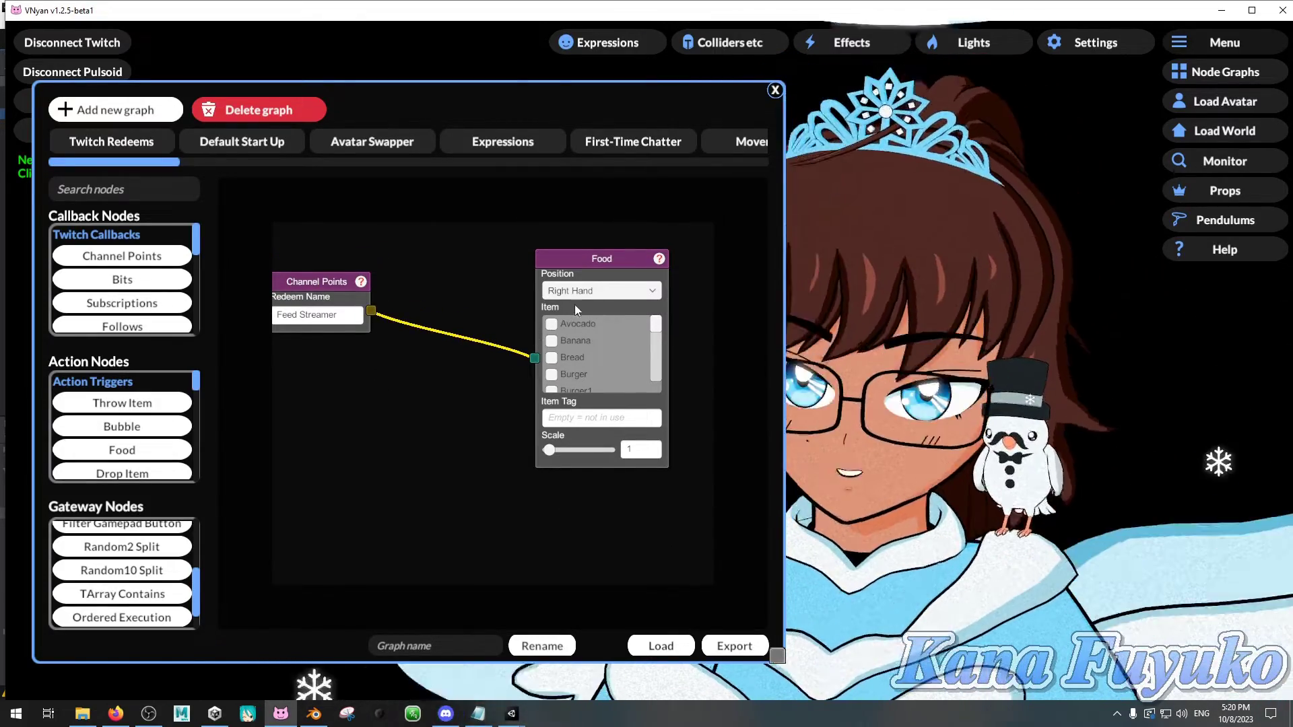
scroll(587, 343, down, 1)
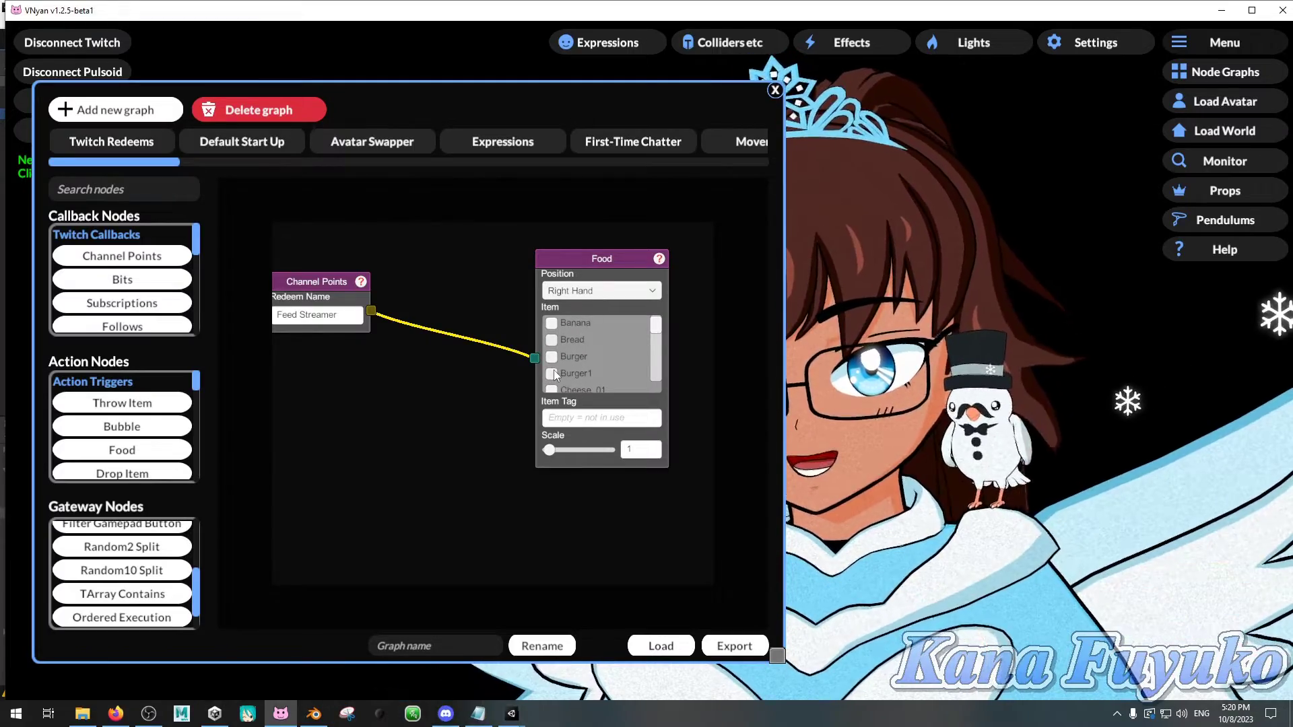
scroll(589, 340, down, 2)
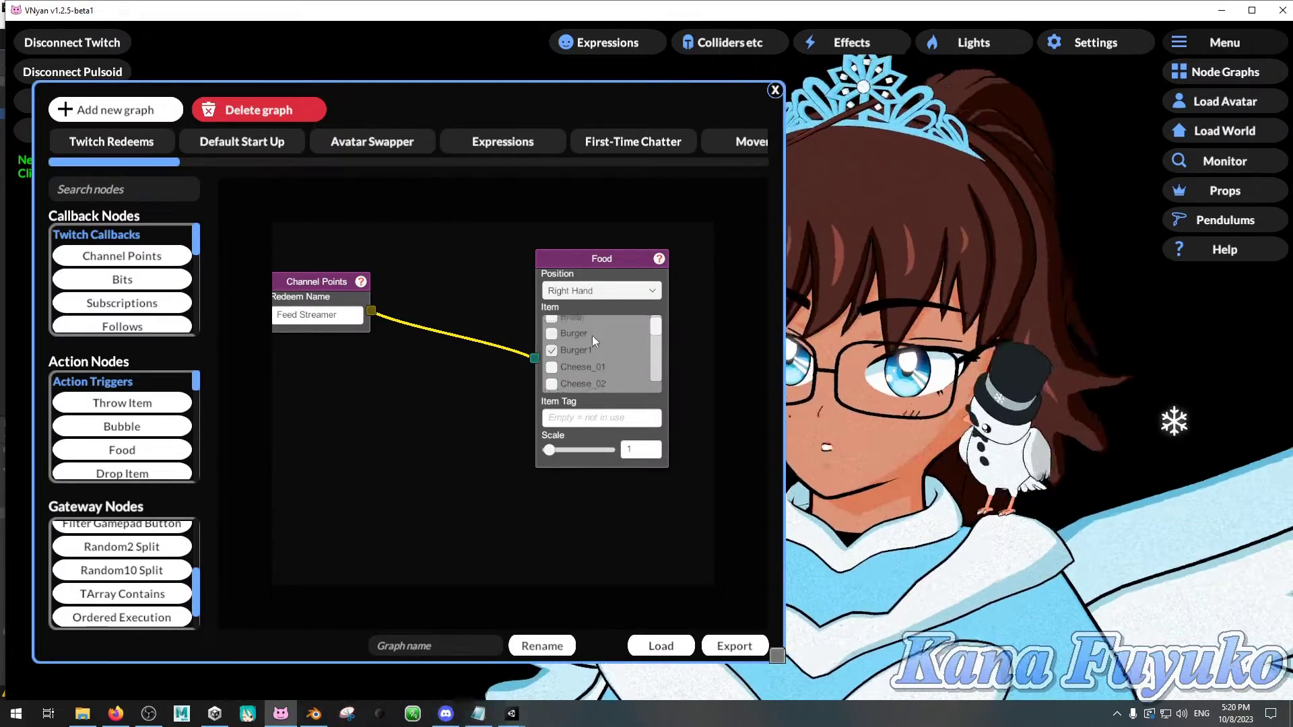